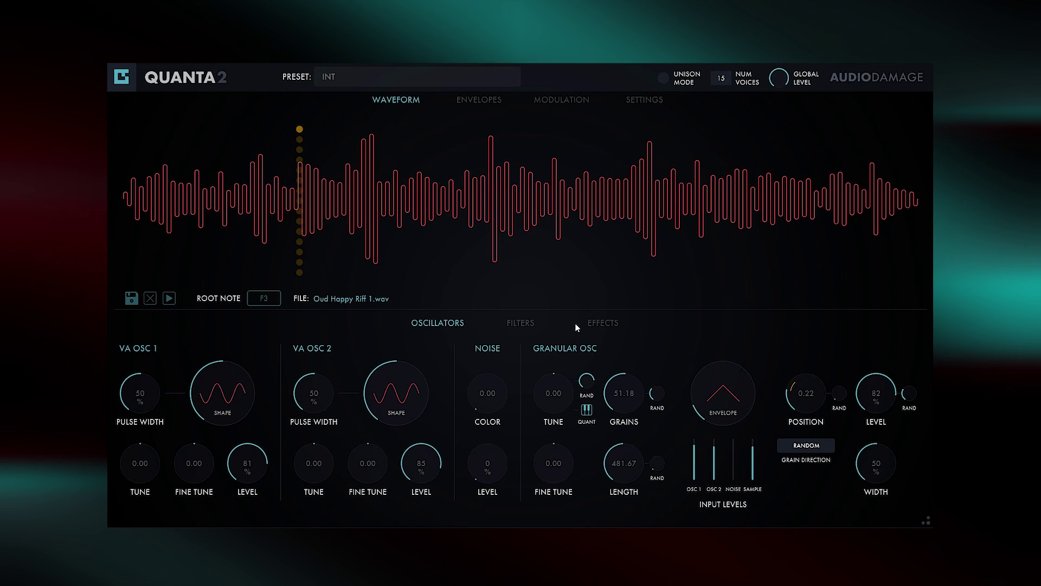
Go past the filter settings to the effects and lower the reverb mix to about 33%.
click(520, 323)
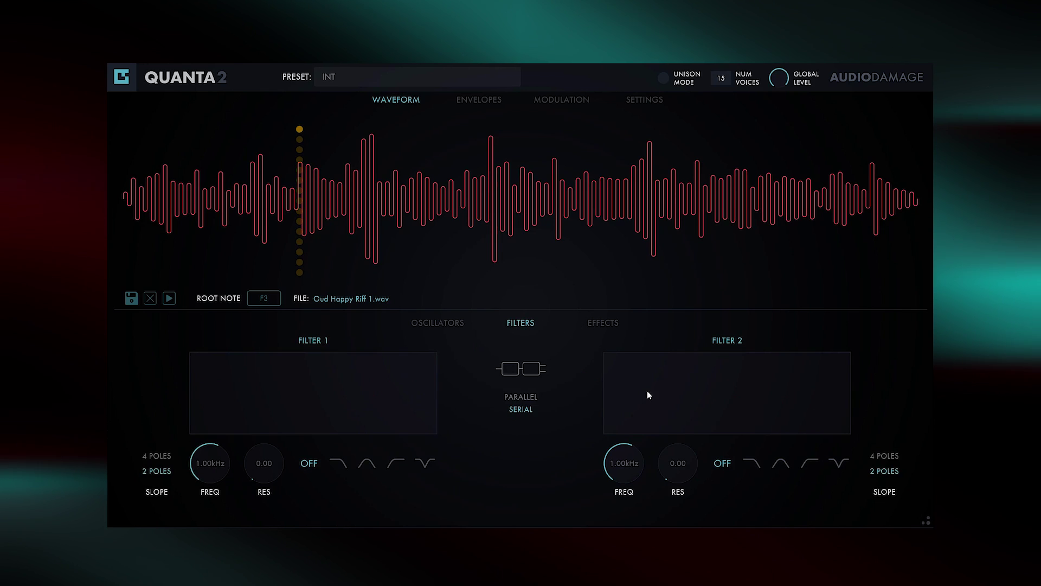
click(597, 323)
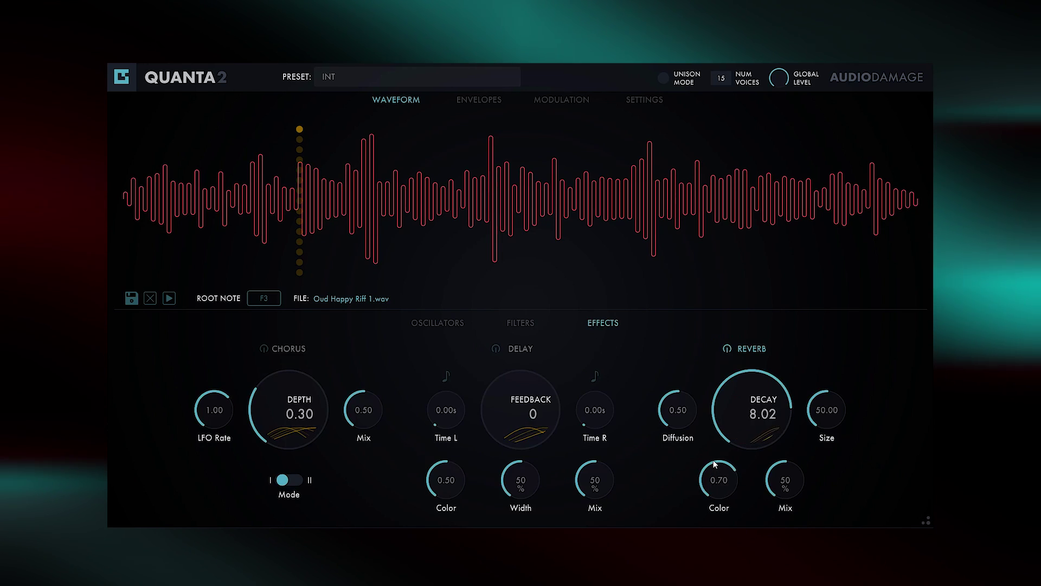
drag(771, 480, 772, 498)
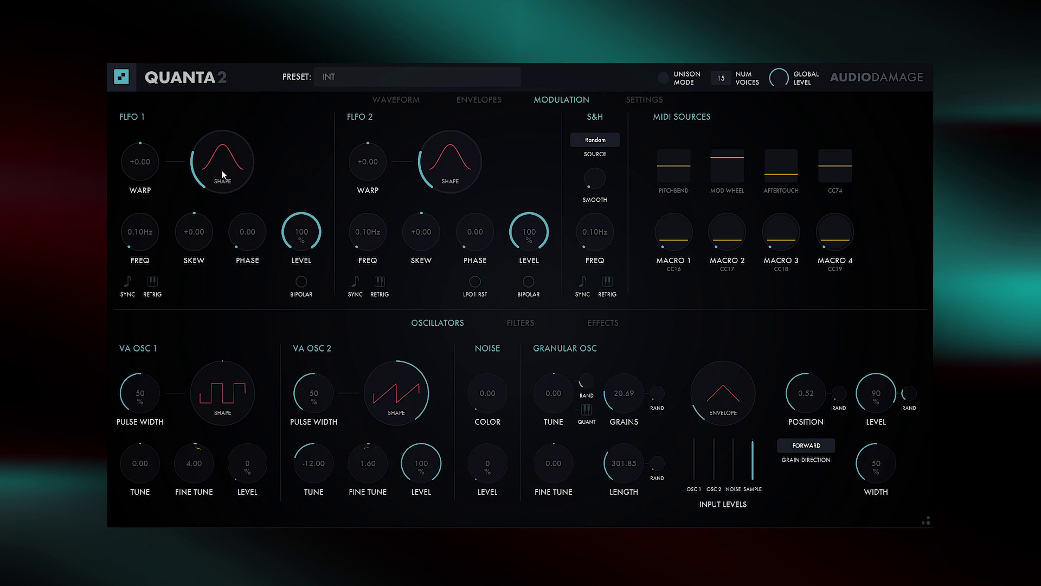
Change the FLFO 1 shape and reshape the envelope curve by moving its breakpoints.
drag(222, 174, 225, 164)
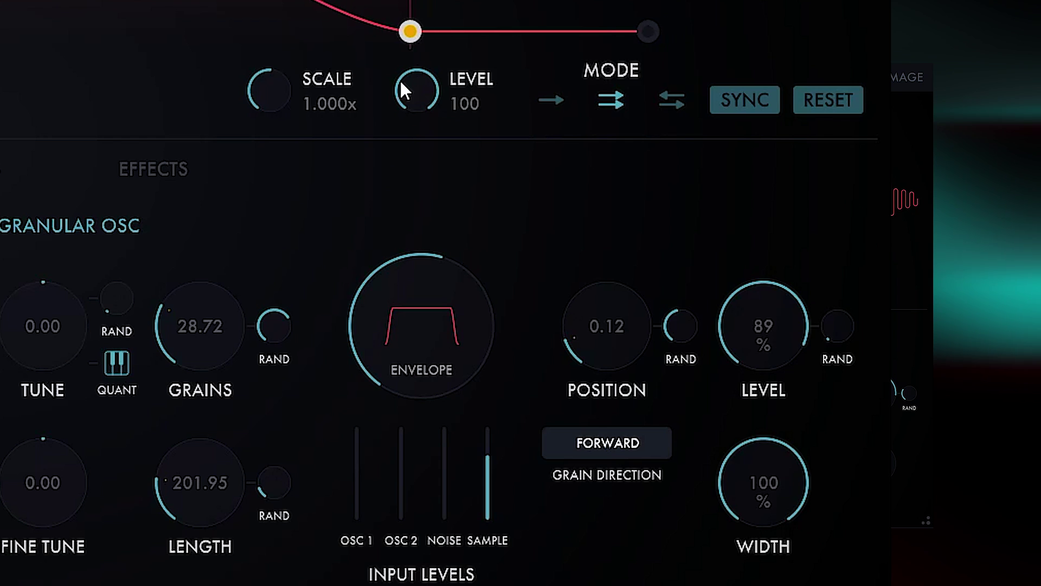
drag(714, 284, 676, 296)
drag(317, 110, 369, 109)
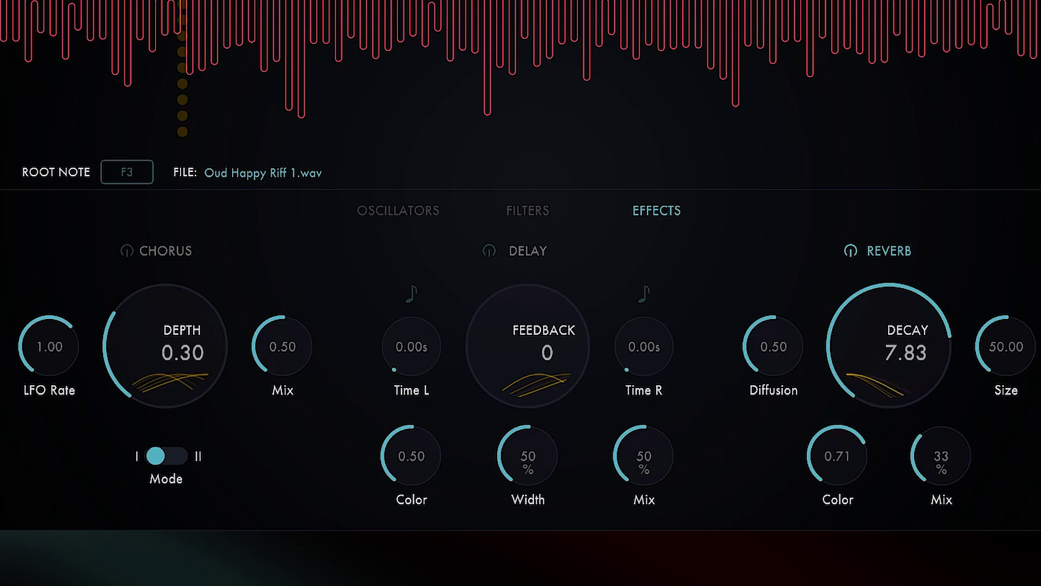
Move the grain position marker earlier in the Oud Happy Riff 1.wav waveform.
drag(182, 5, 150, 5)
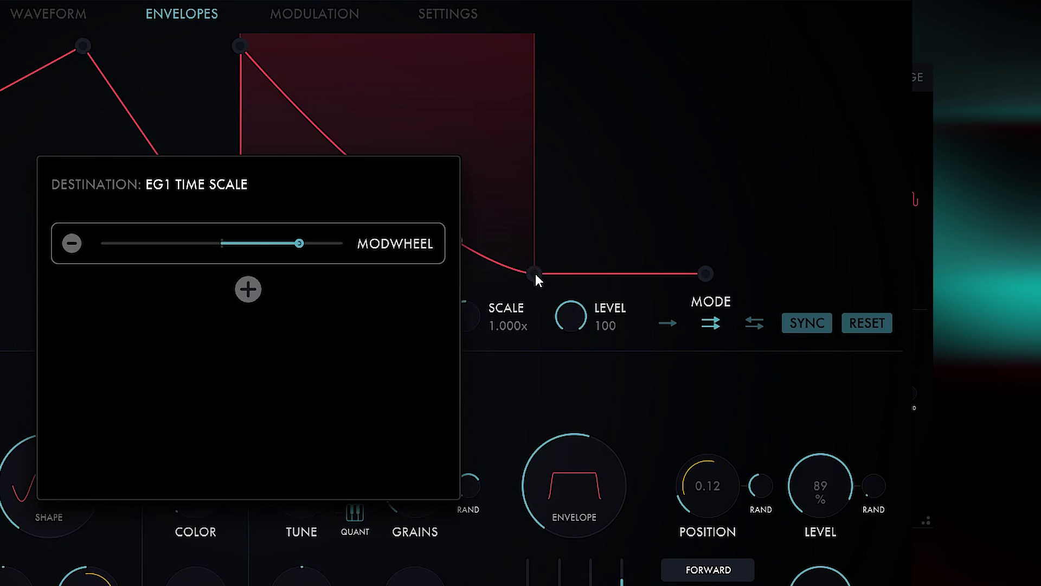
click(500, 284)
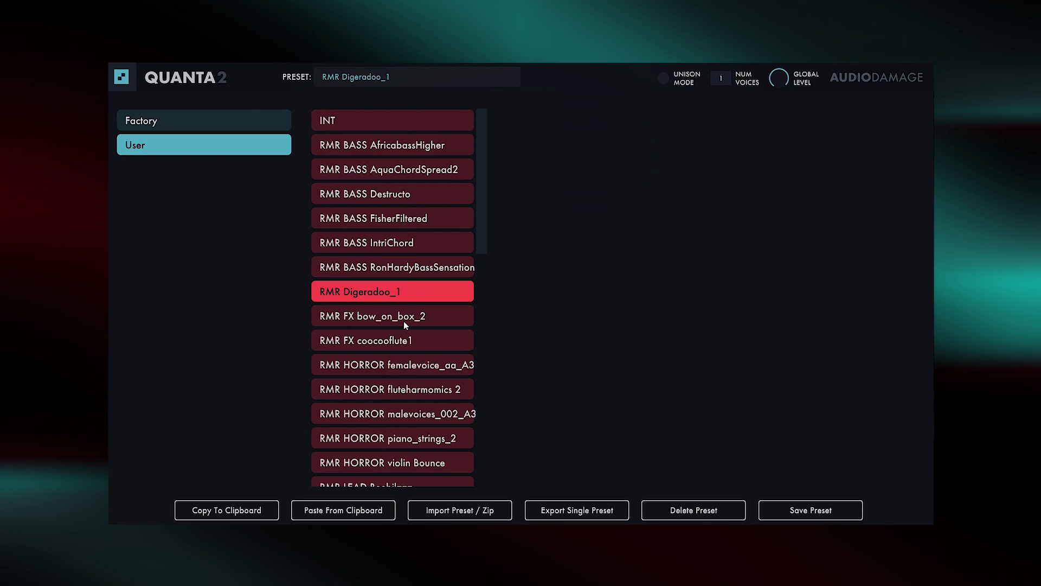
Load the user preset RMR FX bow_on_box_2.
click(405, 318)
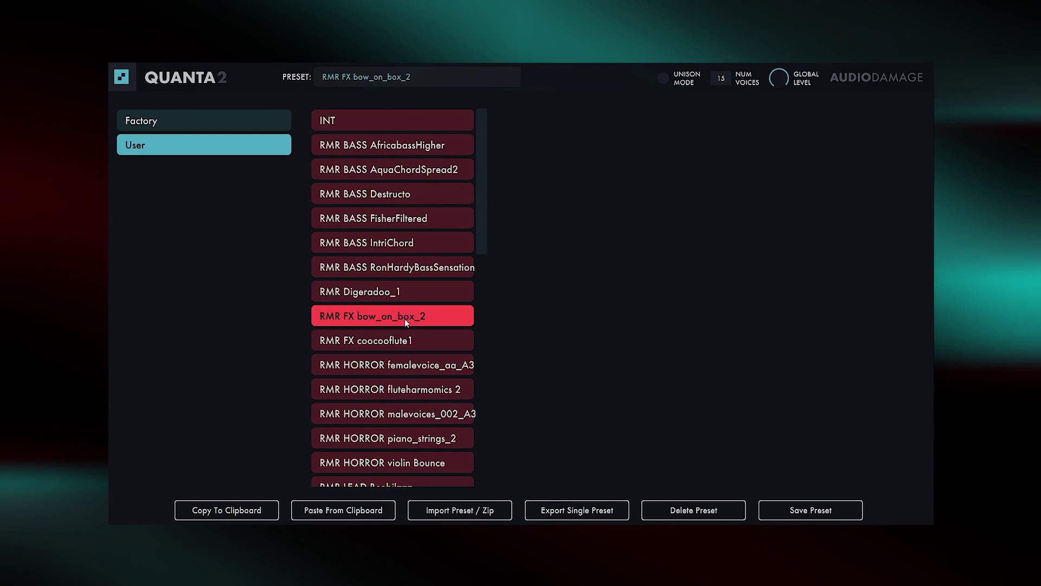
click(405, 317)
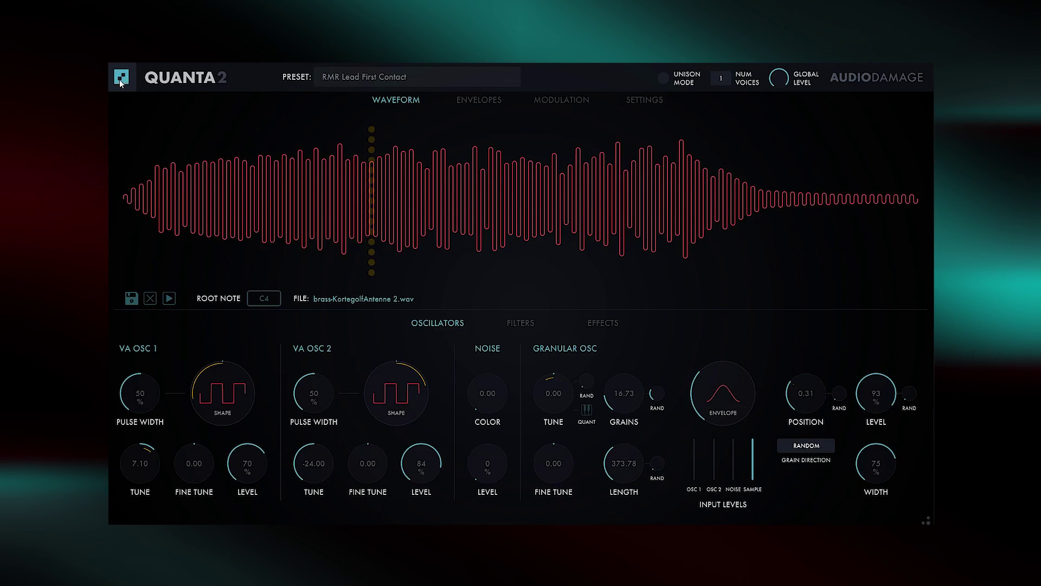
View the plug-in's version and credits information and close it.
click(121, 77)
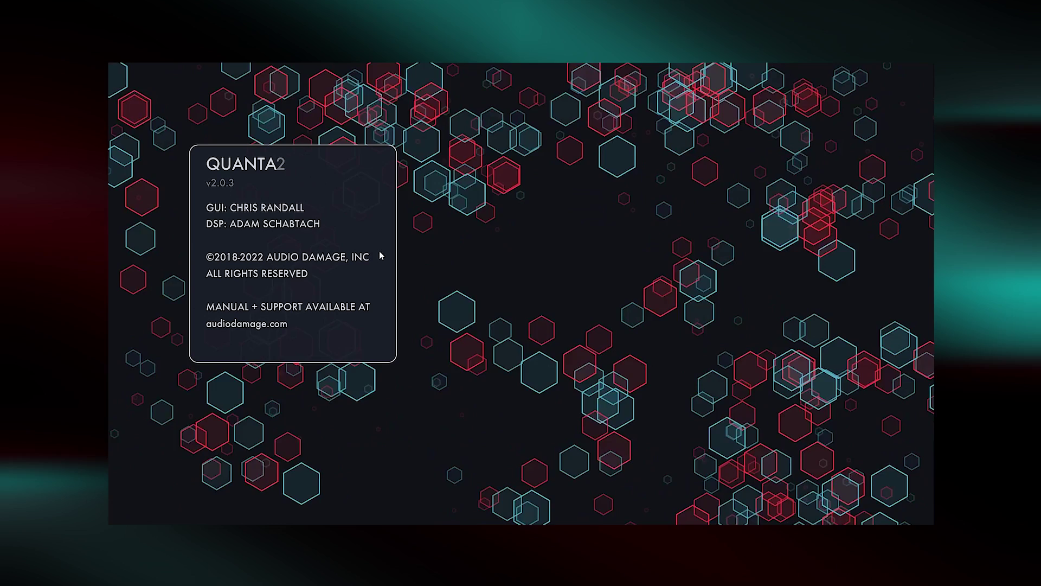
click(450, 285)
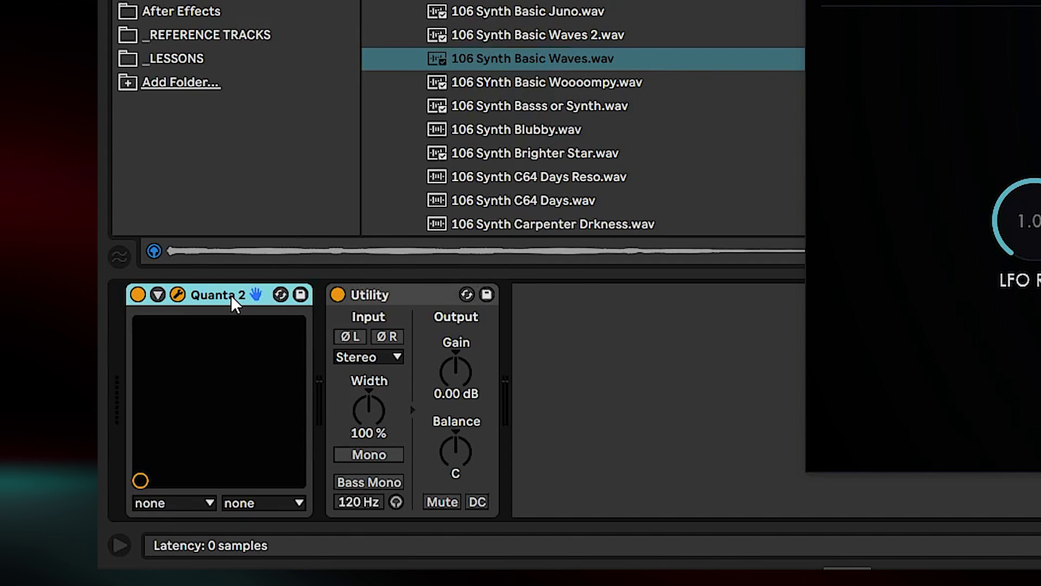
In Ableton Live, try switching MPE mode on and off for the Quanta 2 device.
right_click(231, 295)
click(401, 262)
right_click(259, 294)
click(385, 261)
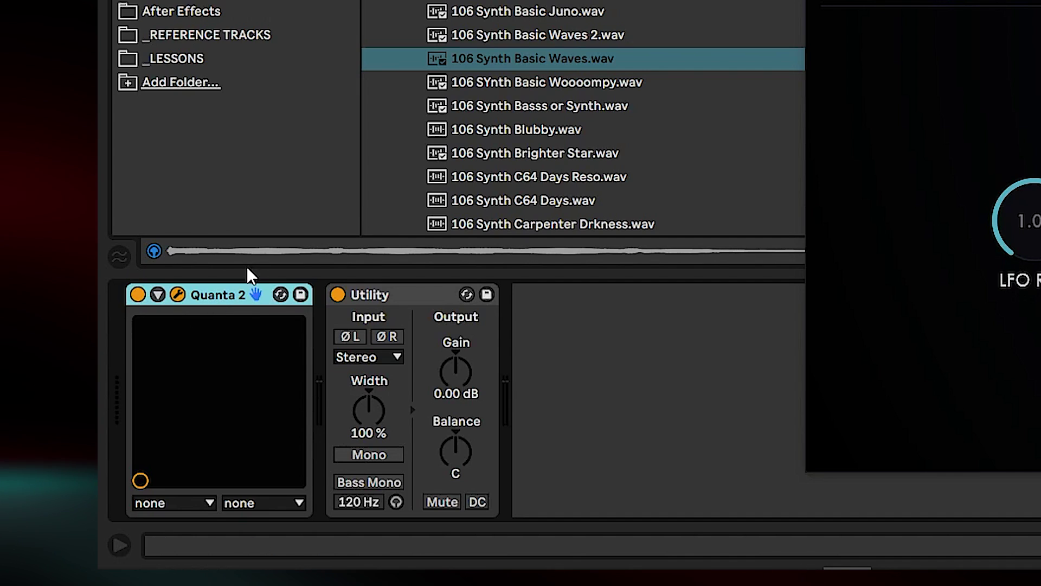
right_click(239, 296)
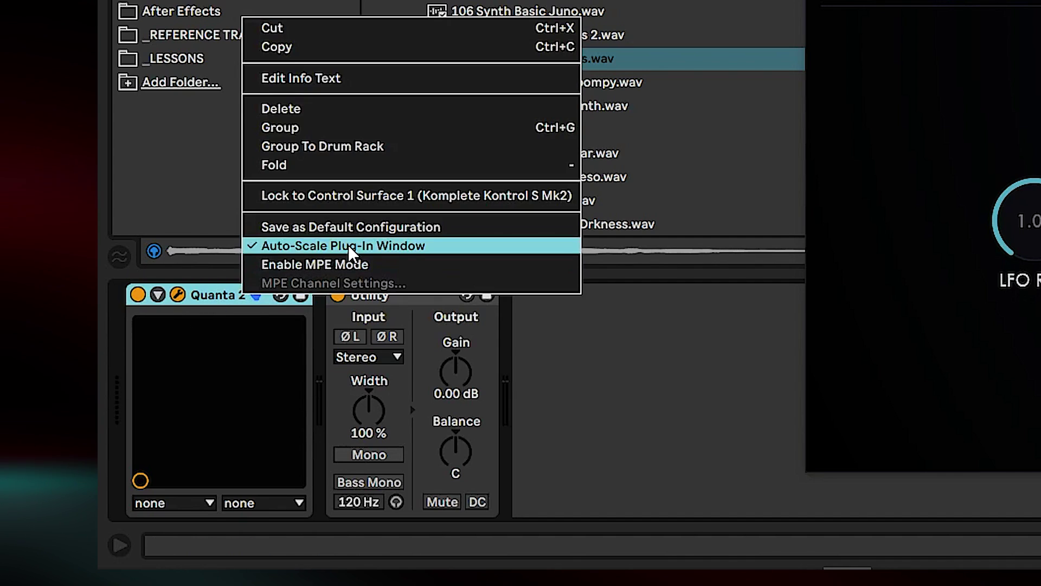
click(347, 260)
right_click(236, 293)
click(323, 262)
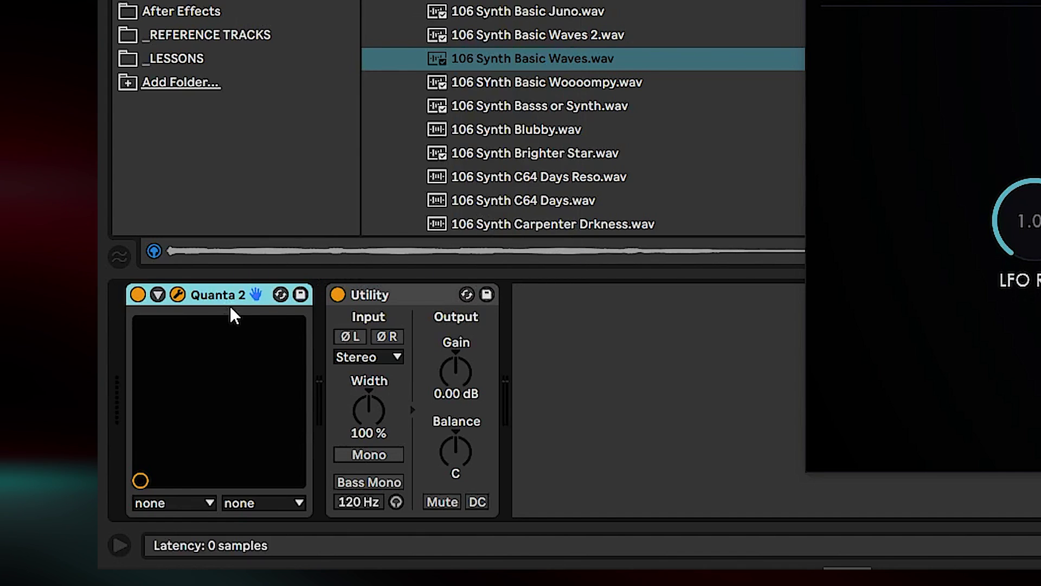
Enable MPE mode for the Quanta 2 device.
right_click(217, 294)
click(366, 261)
right_click(263, 294)
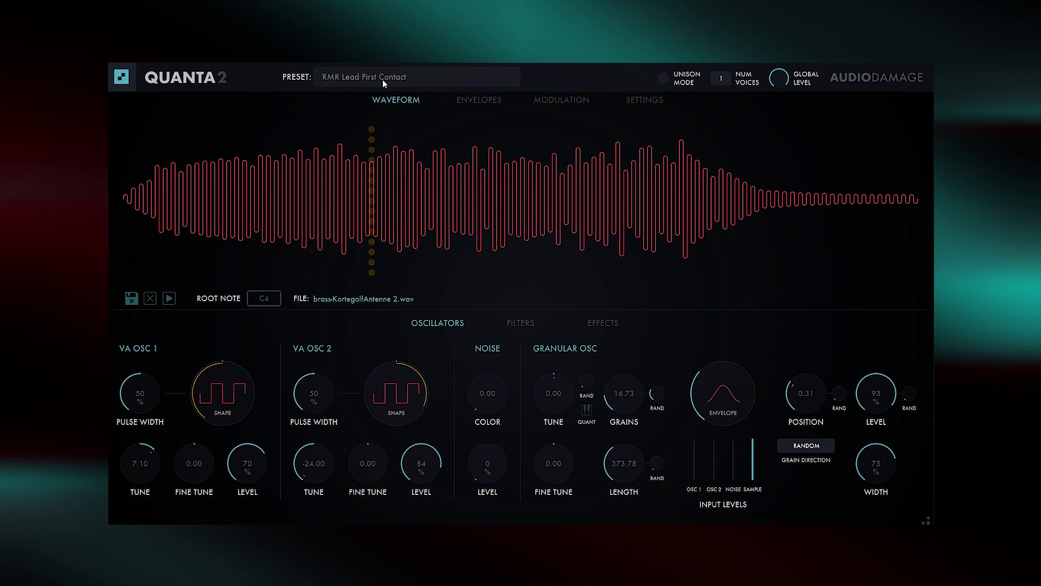
Load the user preset INT in Quanta 2 as the starting patch.
click(382, 79)
scroll(365, 205, up, 5)
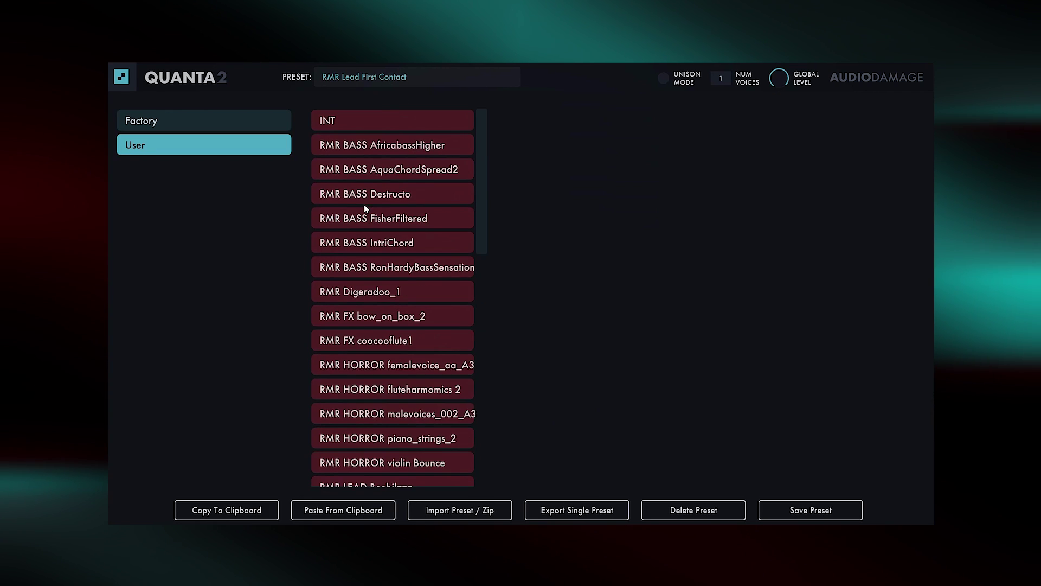
click(378, 112)
Load the sample Atmos-PearGarden.wav into the granular oscillator and move the grain position to about 0.44.
mouse_move(378, 161)
mouse_down()
mouse_move(500, 226)
mouse_move(447, 233)
mouse_move(543, 277)
mouse_move(557, 211)
mouse_move(521, 189)
mouse_up()
mouse_move(155, 168)
mouse_down()
mouse_move(519, 189)
mouse_move(231, 184)
mouse_move(748, 203)
mouse_move(739, 215)
mouse_move(476, 211)
mouse_up()
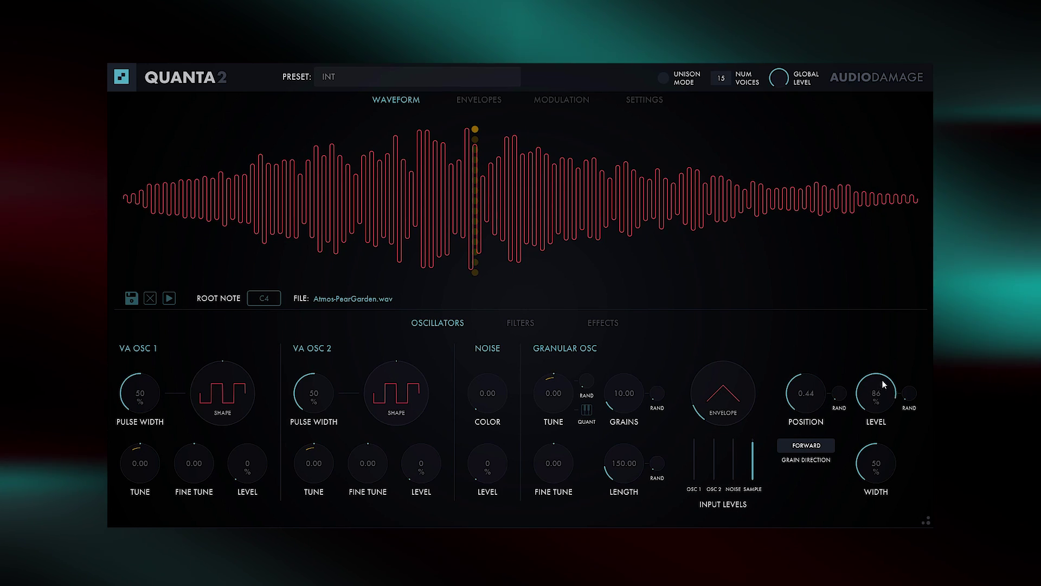
Set the granular oscillator's level to 89% and its position to about 0.43.
drag(884, 383, 884, 379)
drag(799, 381, 804, 399)
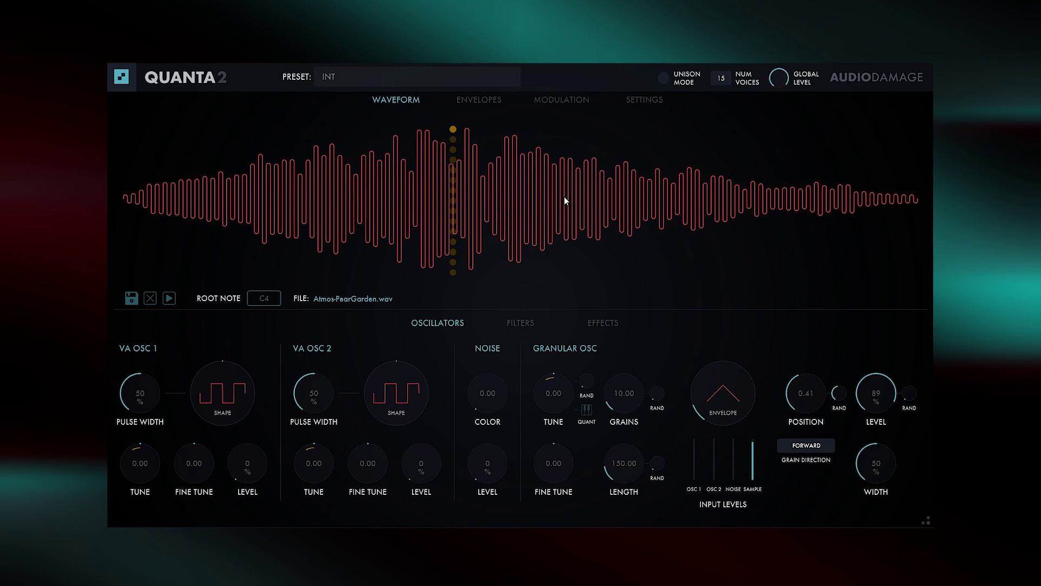
drag(464, 192, 468, 196)
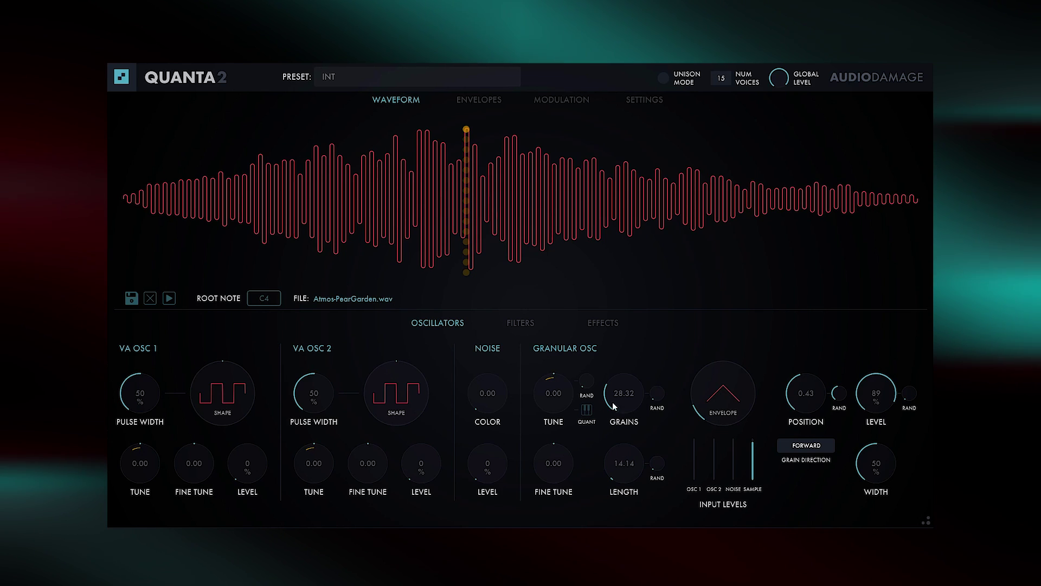
Adjust the granular oscillator's density and grain size to 8.52 grains and a length of about 102.
drag(613, 399, 616, 417)
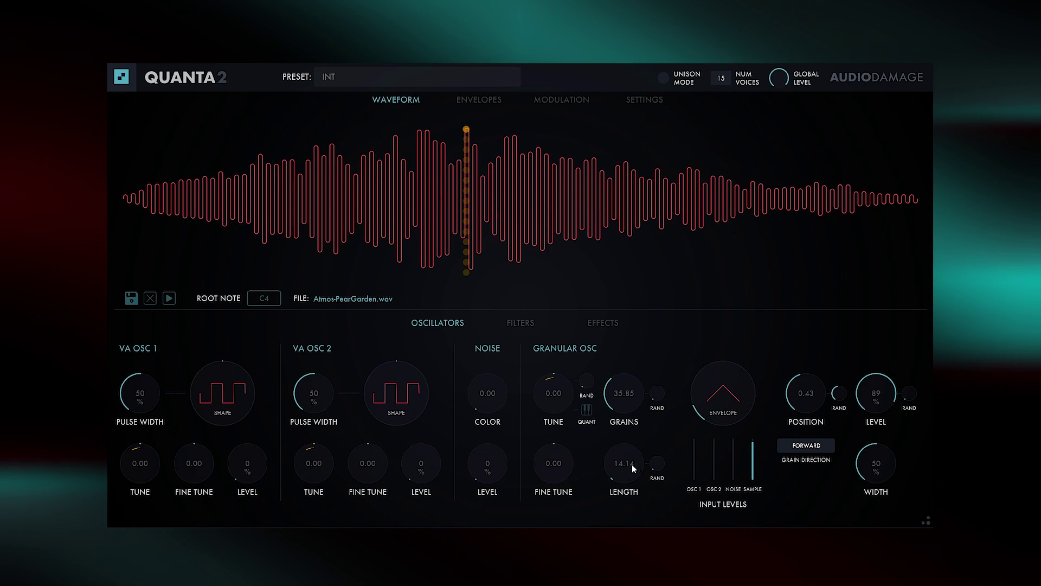
drag(629, 462, 632, 466)
drag(625, 392, 629, 405)
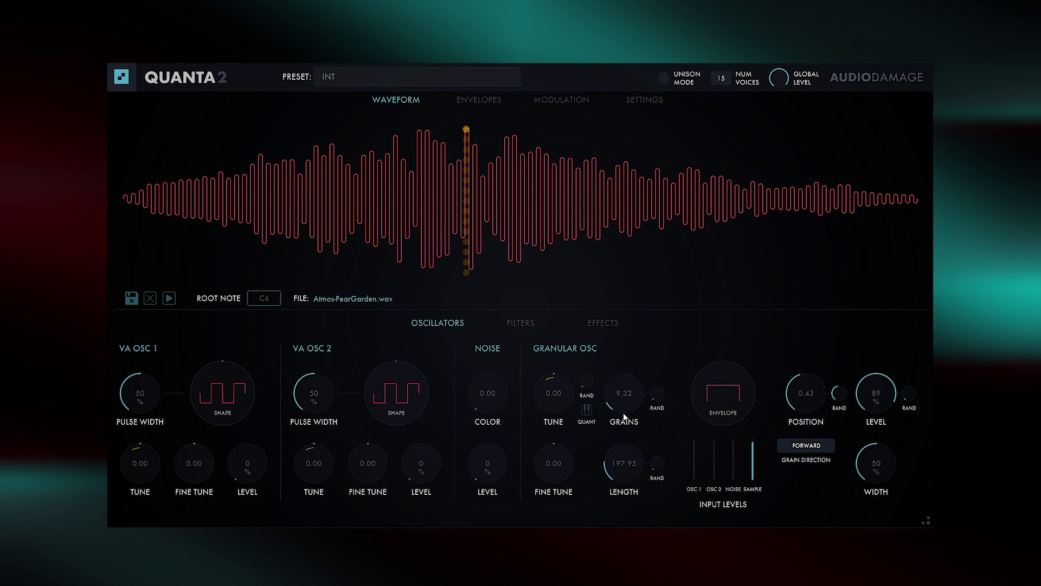
drag(624, 416, 627, 489)
Change the grain envelope to a trapezoid shape and move the grain position to about 0.57.
mouse_move(467, 227)
mouse_down()
mouse_move(330, 223)
mouse_move(315, 233)
mouse_move(704, 243)
mouse_move(450, 249)
mouse_up()
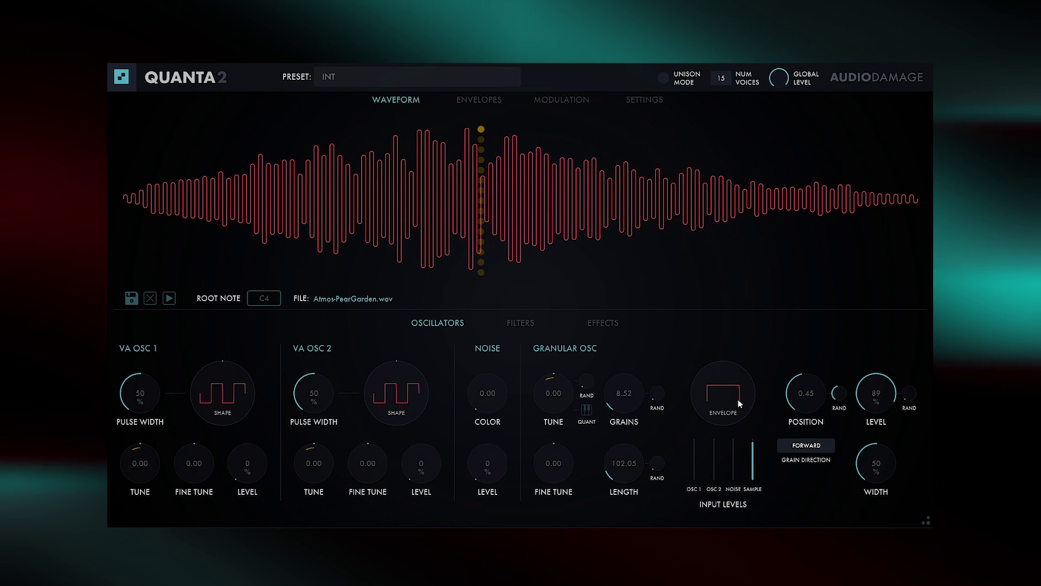
drag(739, 395, 739, 383)
mouse_move(472, 231)
mouse_down()
mouse_move(247, 228)
mouse_move(806, 240)
mouse_move(577, 240)
mouse_up()
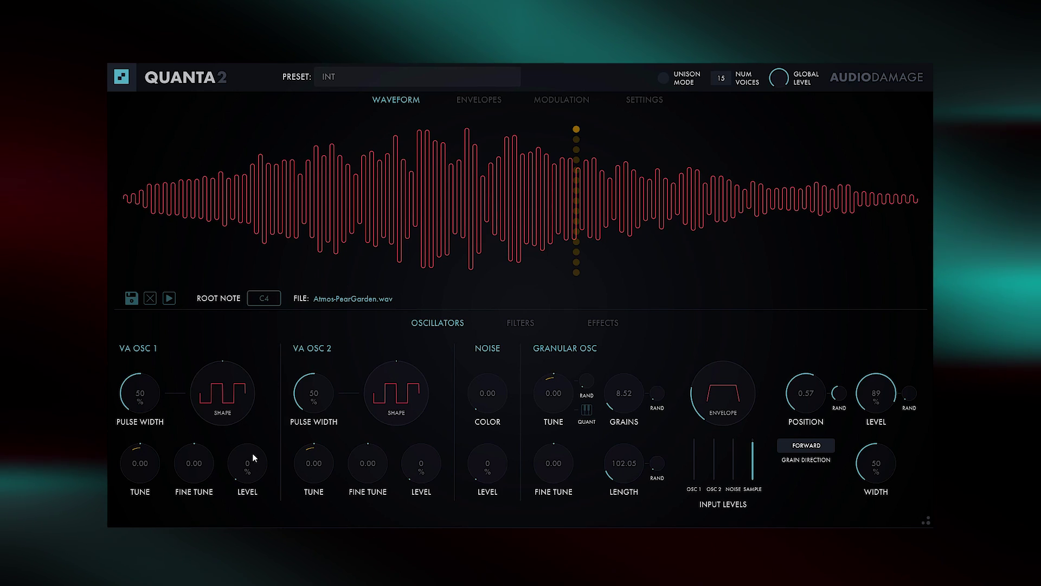
Try blending VA Osc 1 and VA Osc 2 with the granular sound, and return both levels to 0%.
drag(245, 453, 259, 373)
drag(248, 468, 250, 481)
drag(422, 463, 423, 521)
drag(247, 462, 250, 520)
Move the grain position to about 0.44 and set the sample's root note to G3.
drag(462, 202, 471, 199)
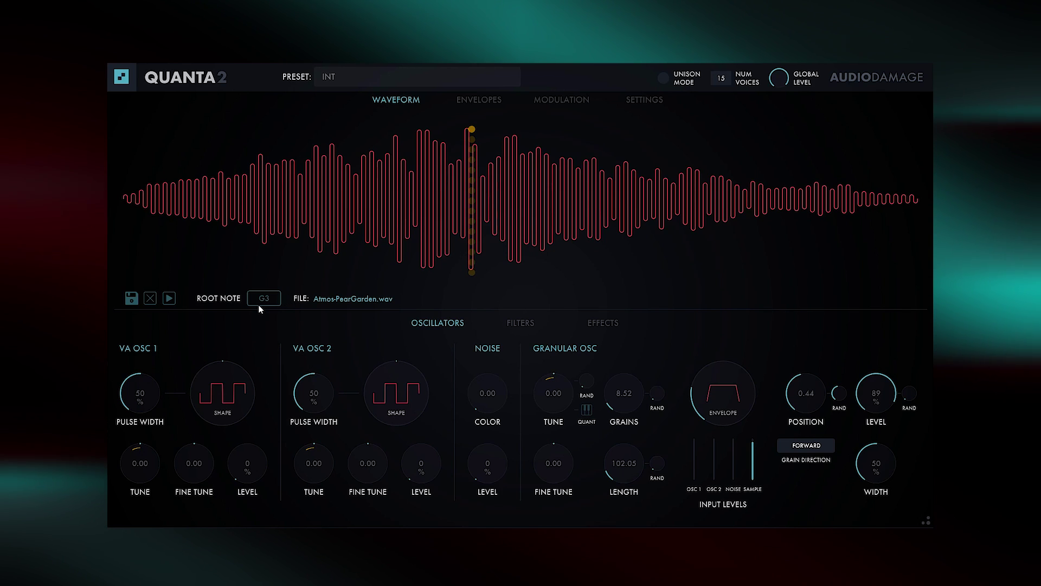
Give the grains a decaying envelope with a sharp attack, and set Grains to 13.67 and Length to 82.07.
drag(740, 396, 740, 388)
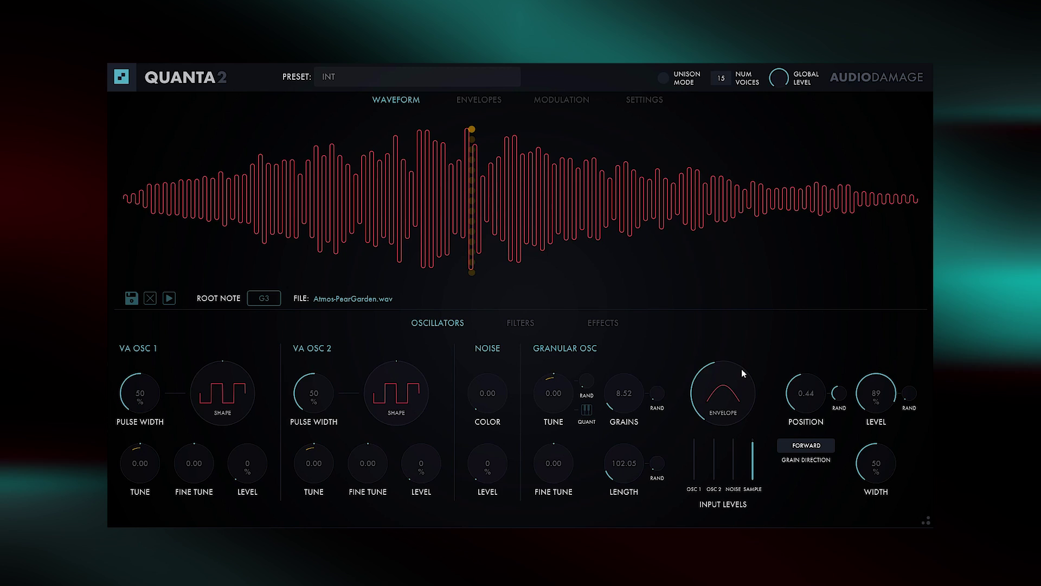
drag(745, 364, 751, 343)
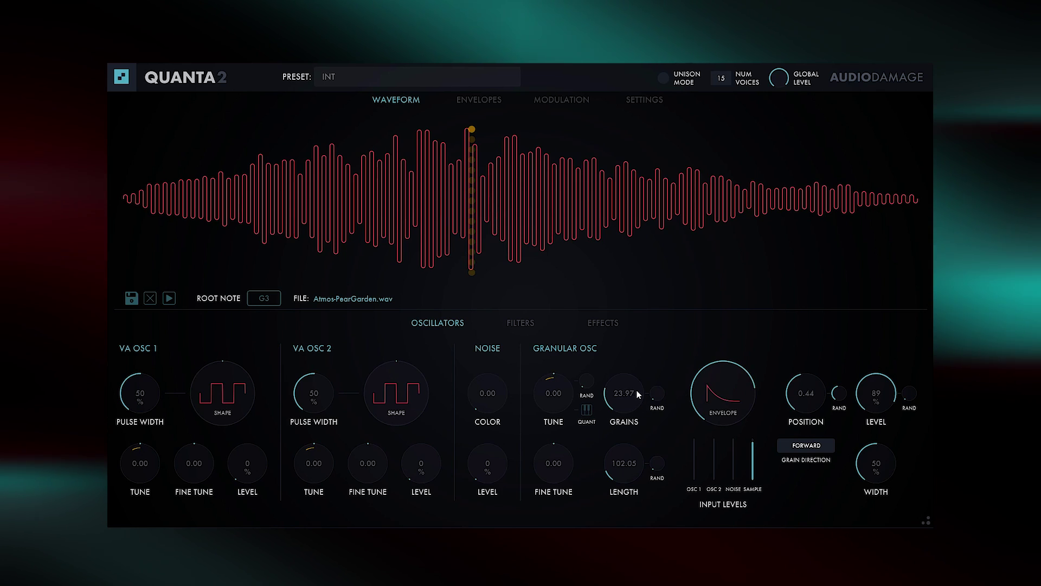
drag(638, 394, 640, 418)
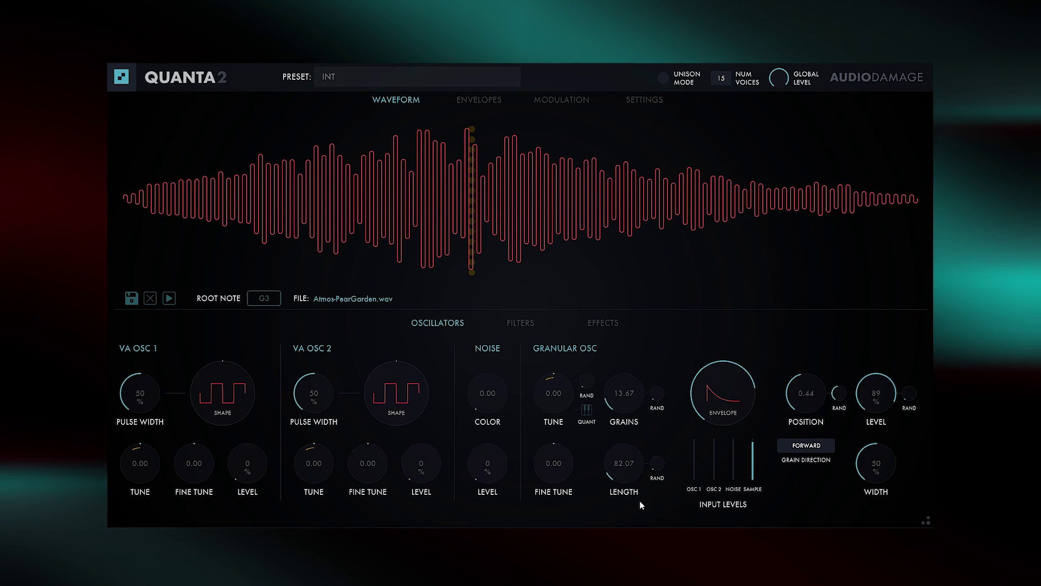
Add aftertouch as a modulation source for the number of grains with a moderate positive amount.
right_click(629, 402)
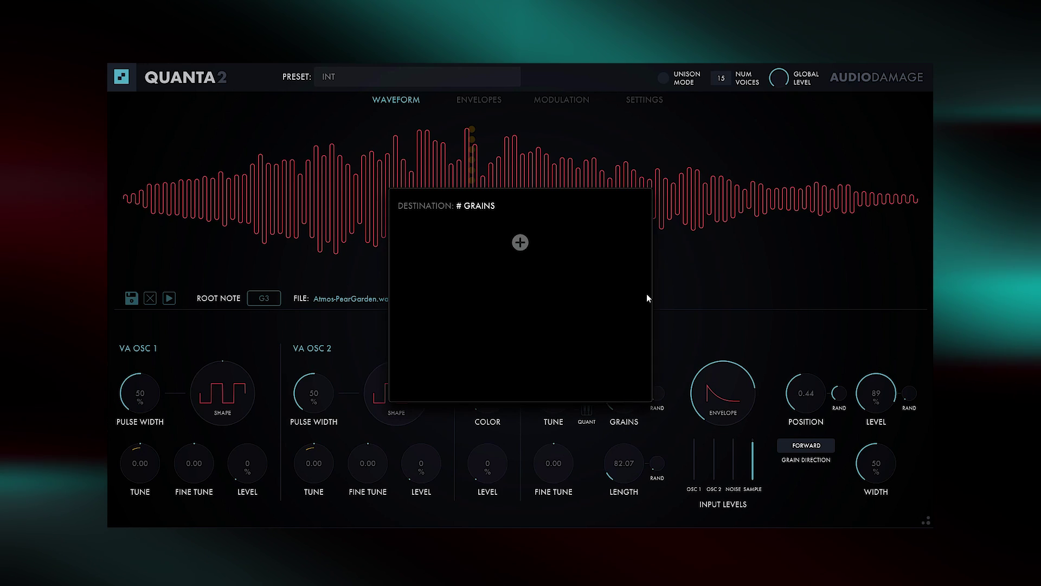
click(520, 242)
click(755, 266)
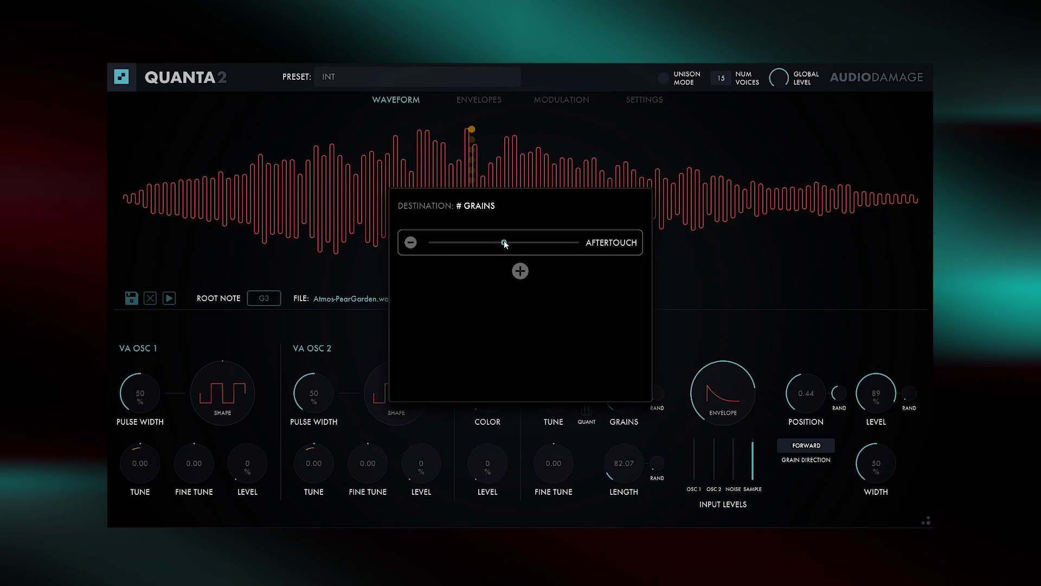
drag(505, 244, 528, 246)
click(689, 337)
Add aftertouch as a modulation source for grain length with a moderate positive amount.
right_click(629, 472)
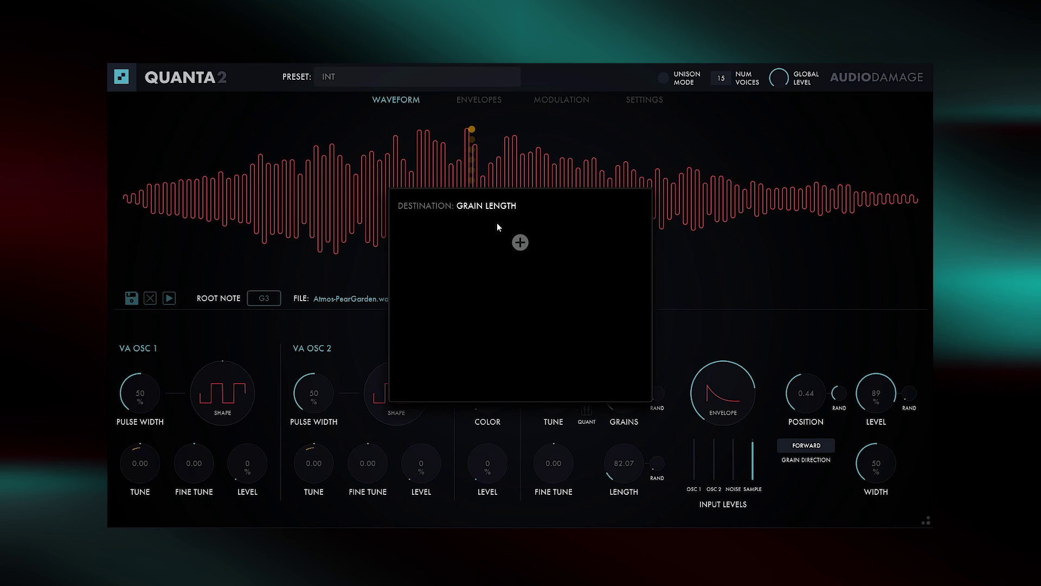
click(520, 242)
click(756, 262)
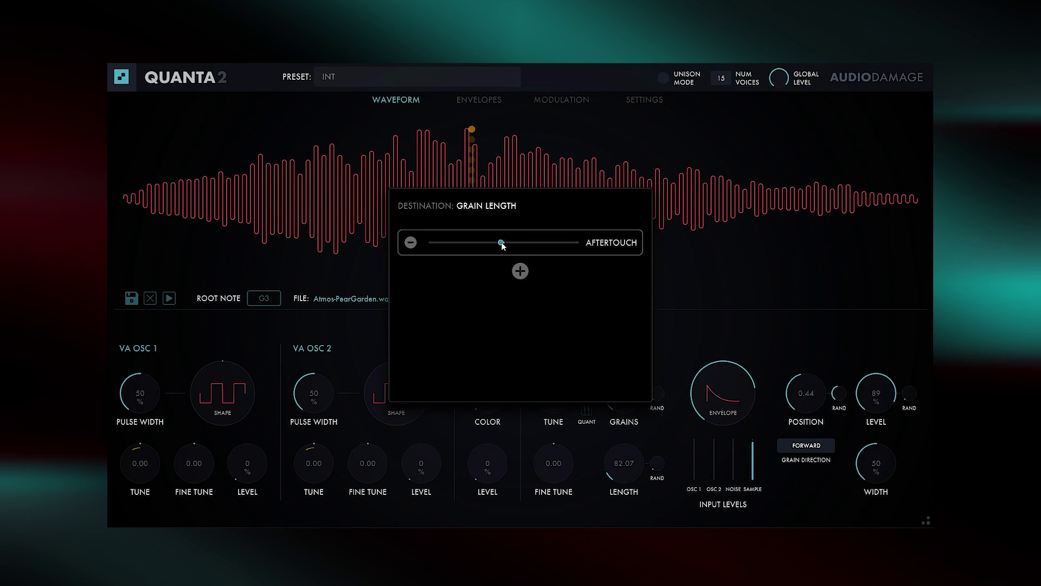
drag(503, 246, 524, 246)
click(682, 327)
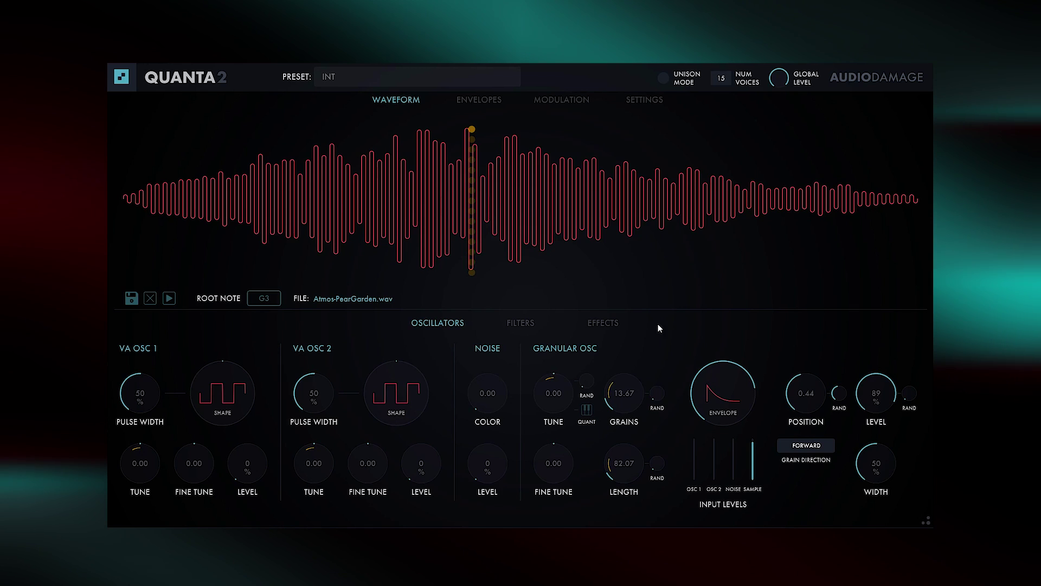
Increase the attack and decay of the aftertouch smoothing, and return to the waveform view.
click(645, 100)
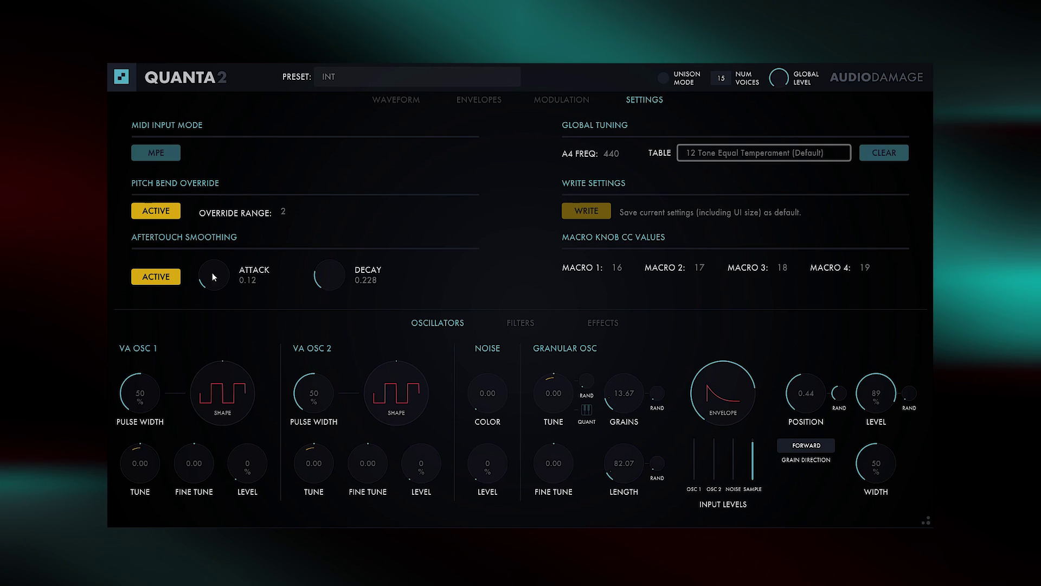
drag(219, 259, 223, 247)
drag(329, 274, 330, 265)
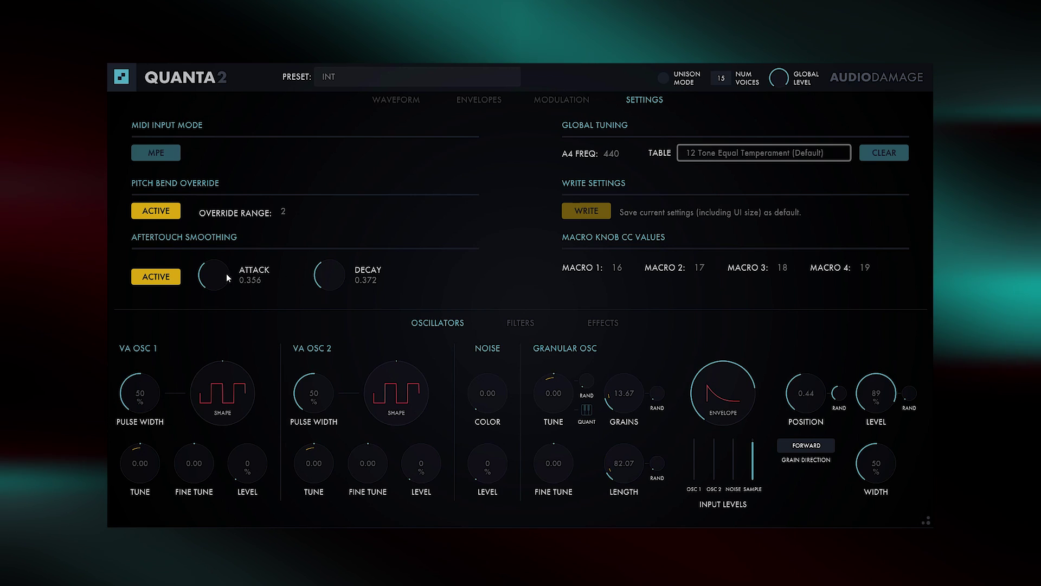
drag(327, 285, 330, 264)
drag(219, 267, 218, 261)
drag(342, 284, 329, 272)
click(400, 102)
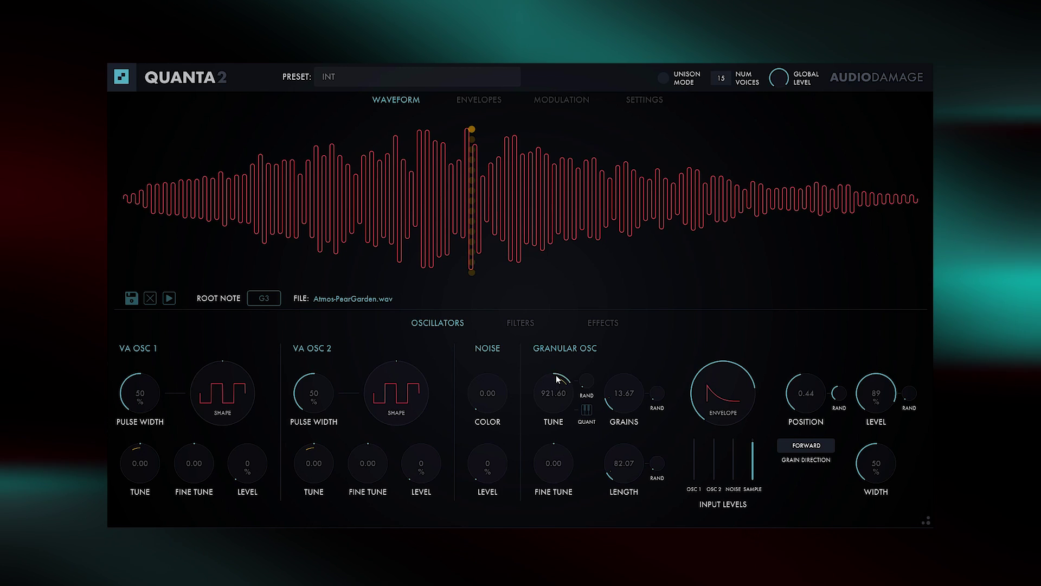
Return the granular tune to 0.00 and limit its pitch quantization to the notes C, D, F and G.
drag(554, 392, 560, 426)
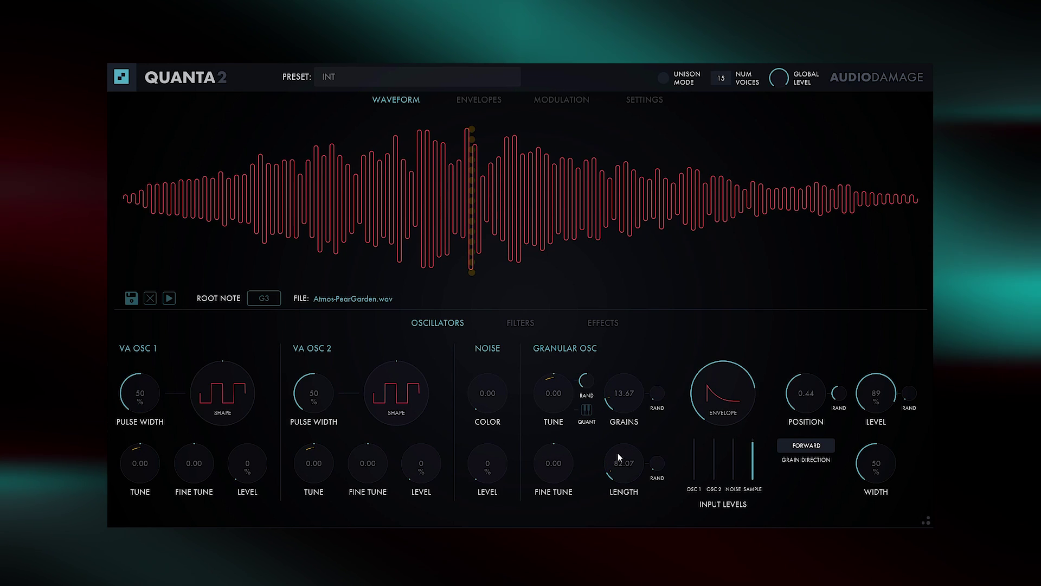
click(587, 410)
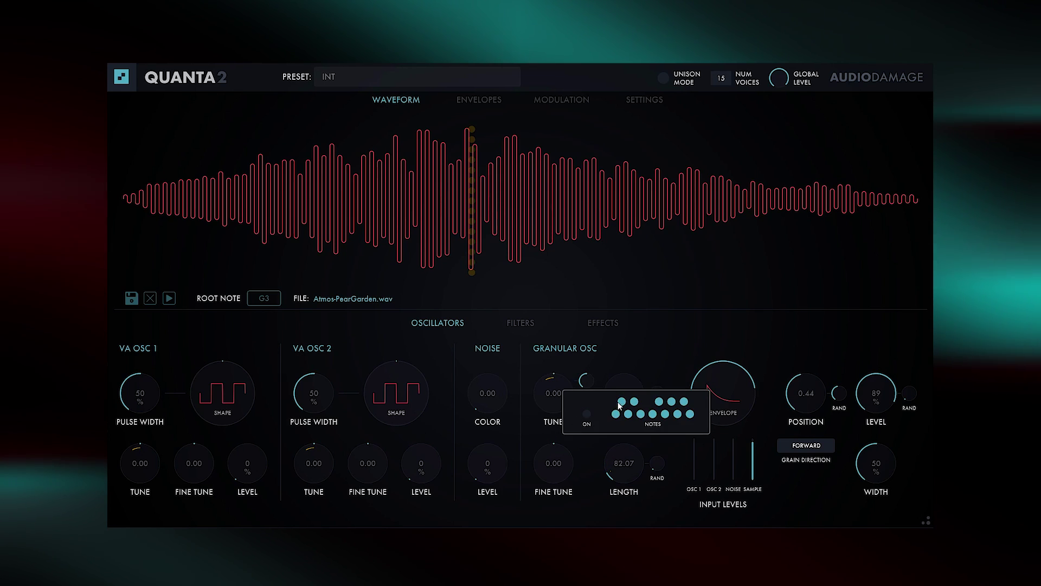
mouse_move(587, 381)
click(622, 401)
click(635, 401)
click(640, 414)
click(659, 402)
click(671, 401)
click(684, 401)
click(678, 414)
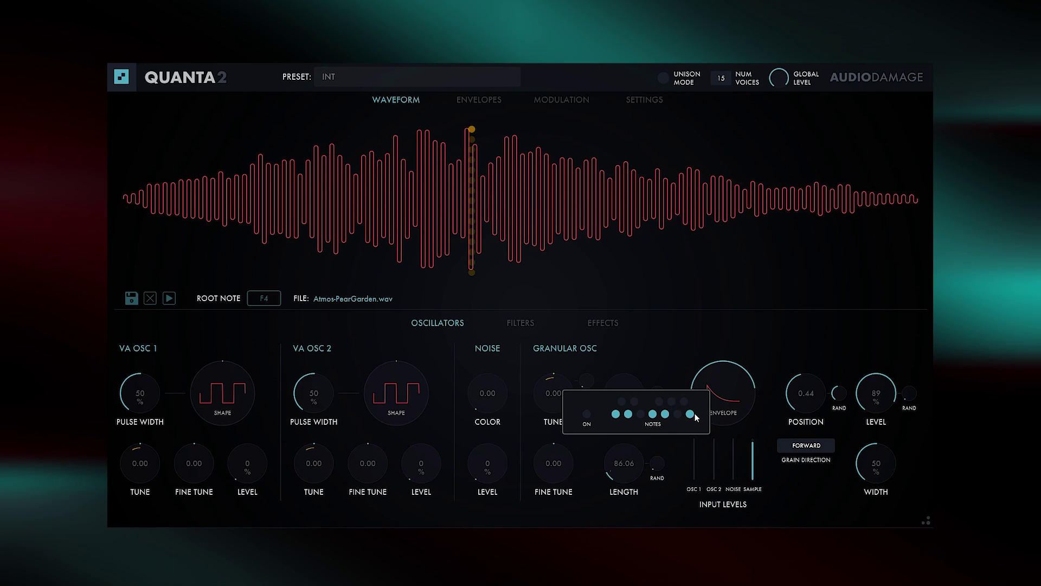
click(690, 413)
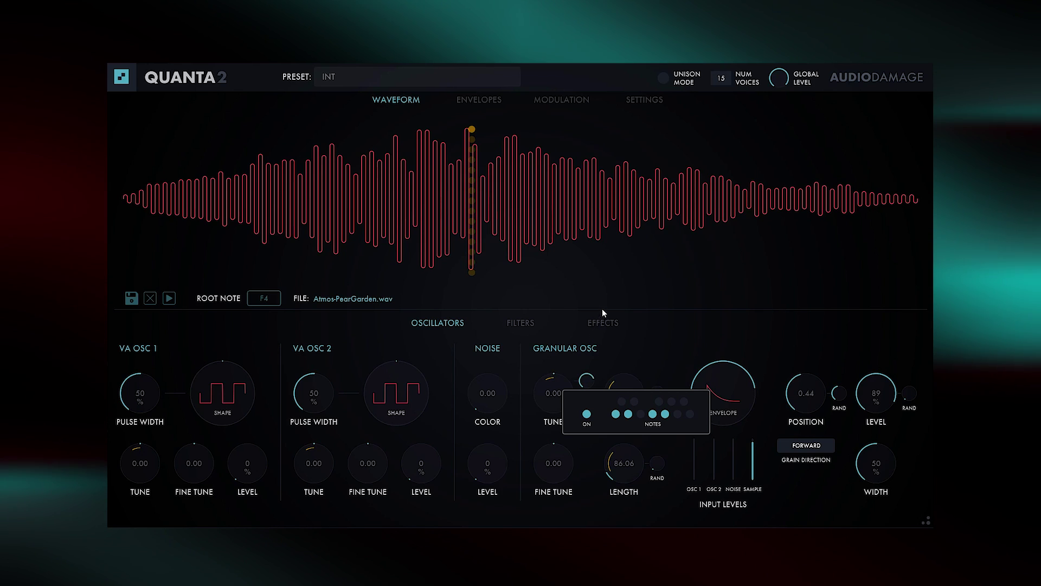
Narrow the granular tune quantization to only C and F, and toggle quantization to compare the sound.
click(624, 414)
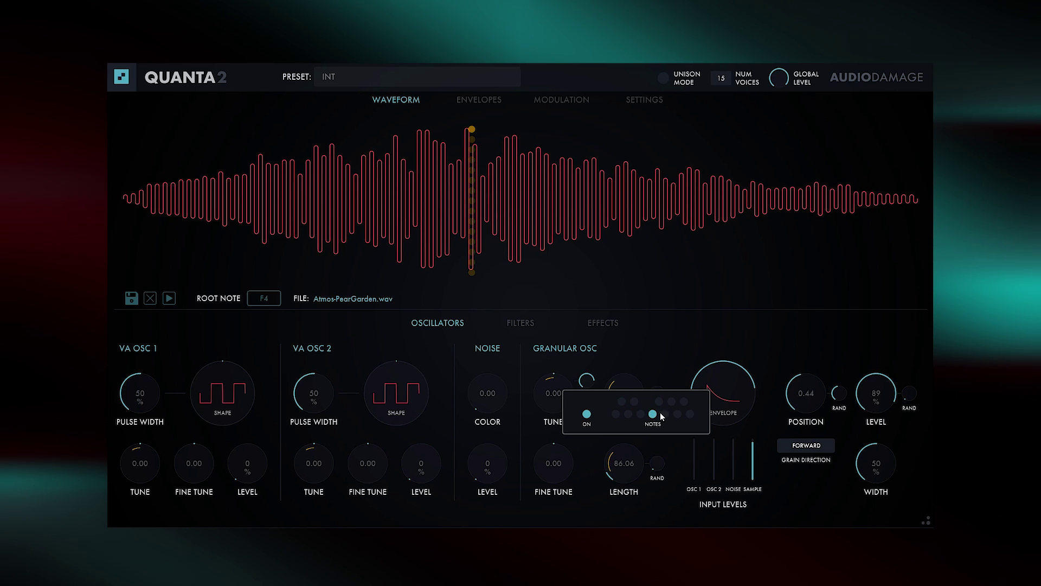
click(692, 415)
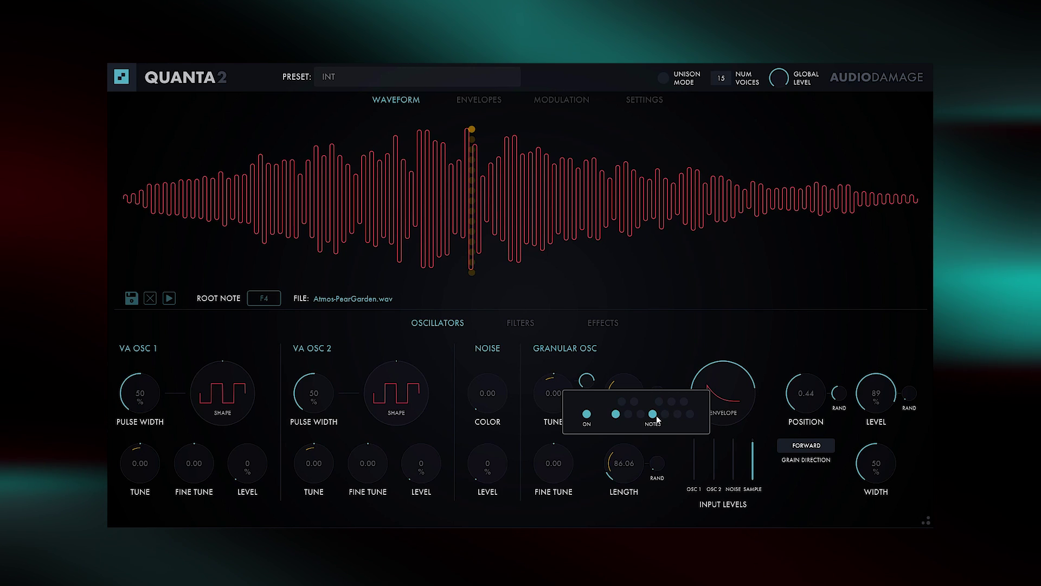
click(616, 414)
click(588, 416)
click(587, 415)
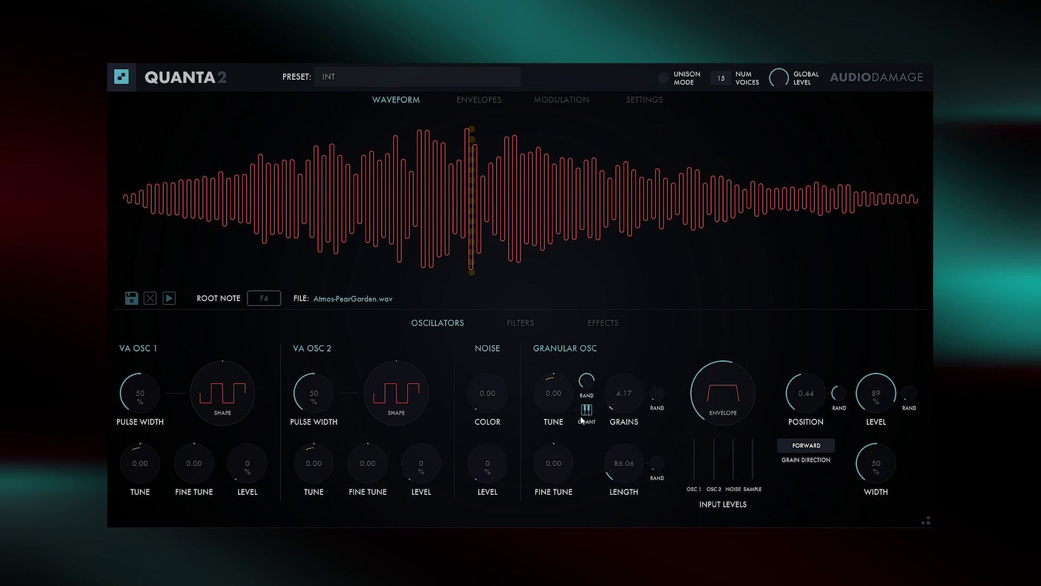
Give VA Osc 1 a sine shape tuned to 24.00 and raise its input level into the granular oscillator.
drag(214, 394, 208, 433)
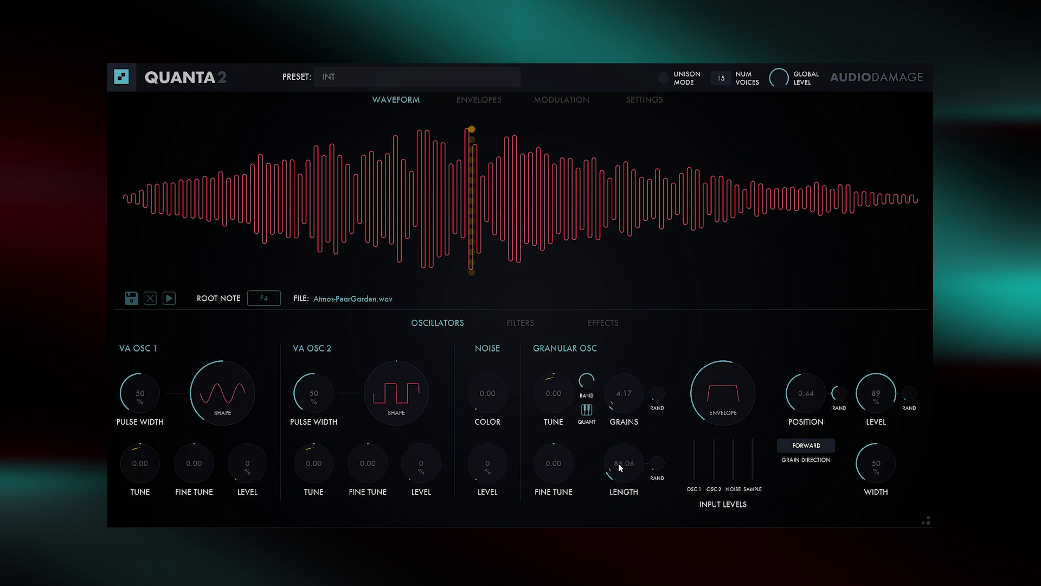
drag(695, 473, 694, 459)
drag(699, 417, 705, 390)
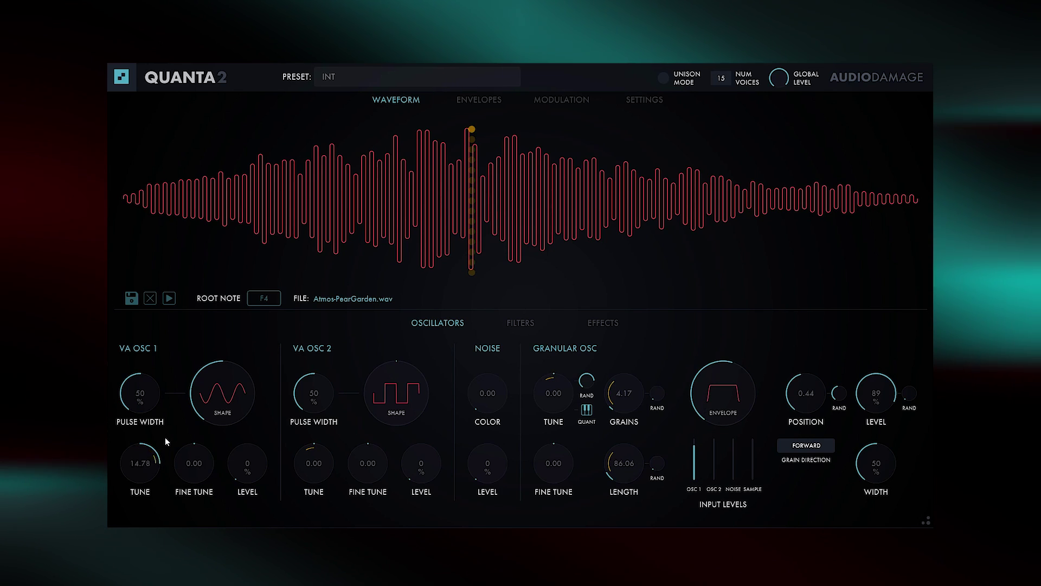
drag(164, 437, 177, 405)
Reset the granular tune randomization, raise it close to maximum, and turn note quantization on.
double_click(586, 380)
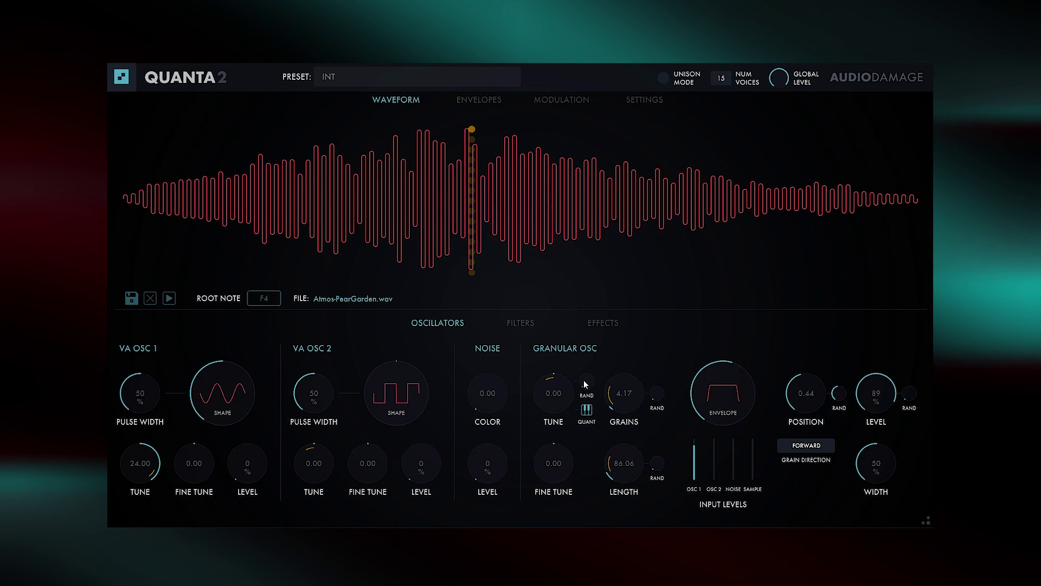
drag(585, 385, 599, 188)
click(587, 410)
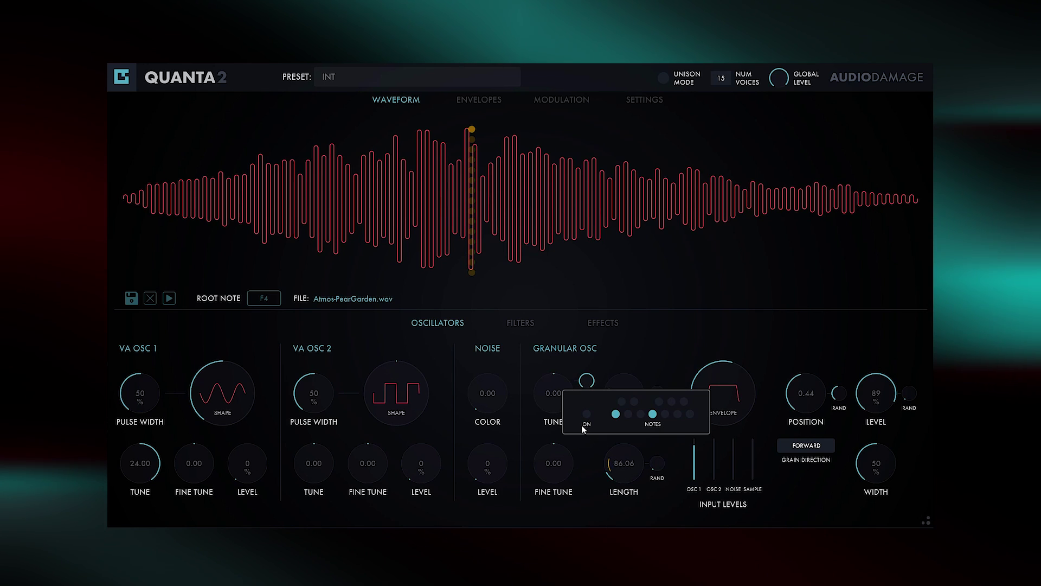
click(587, 414)
click(596, 471)
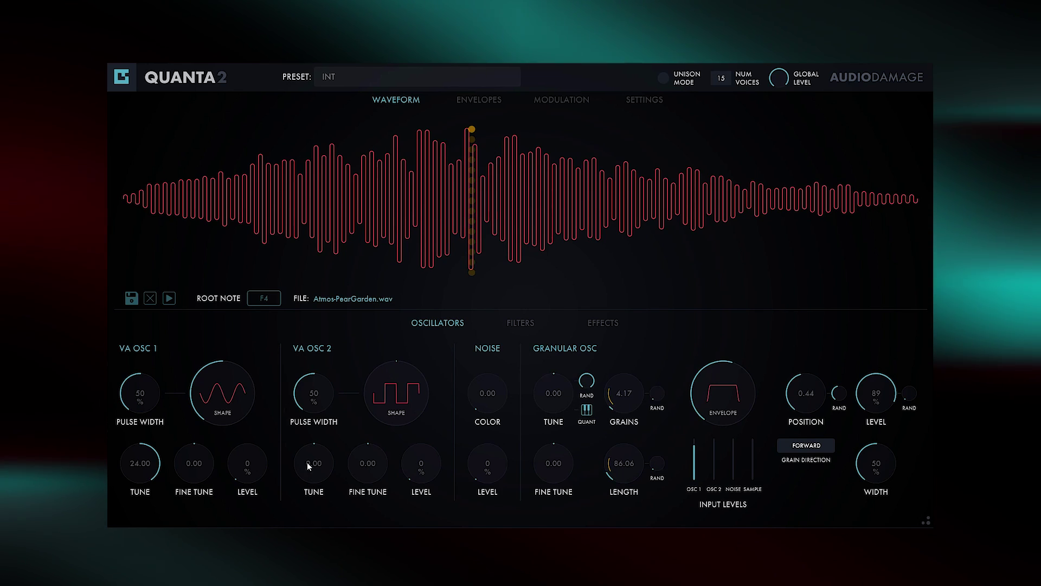
Sweep the VA Osc 1 wave shape through its range and settle on a near-sine shape.
drag(245, 391, 246, 381)
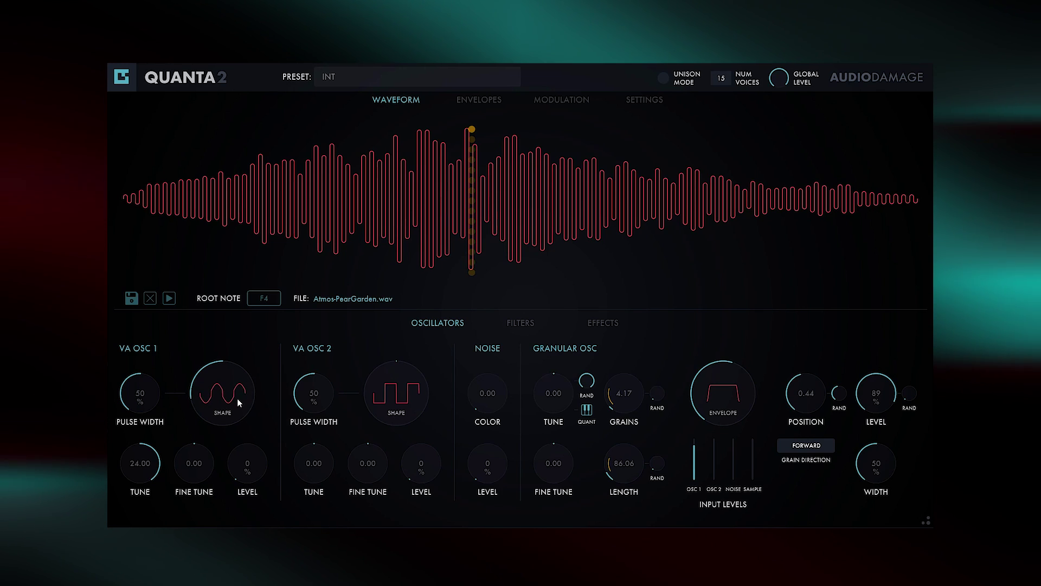
drag(237, 399, 251, 490)
drag(224, 404, 230, 381)
drag(226, 412, 222, 447)
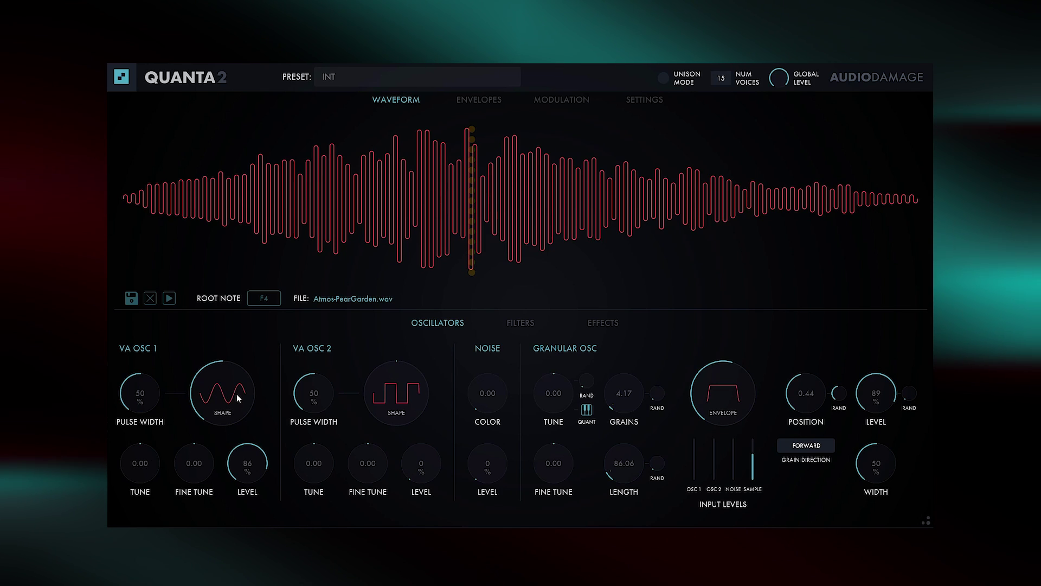
Set the VA Osc 1 level to 91% and its tune to -24.00.
scroll(249, 463, up, 3)
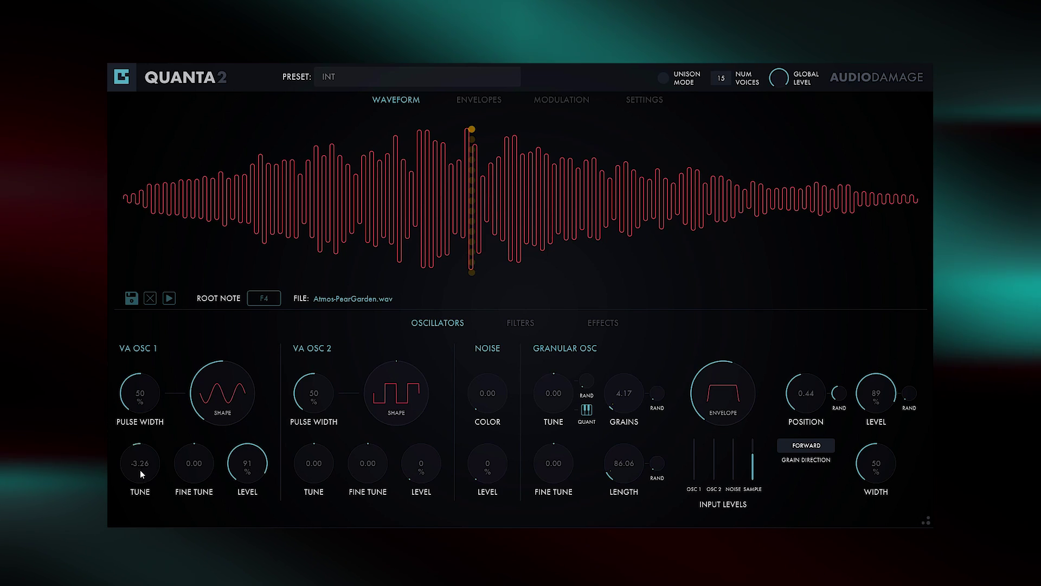
drag(132, 491, 131, 508)
drag(131, 509, 132, 509)
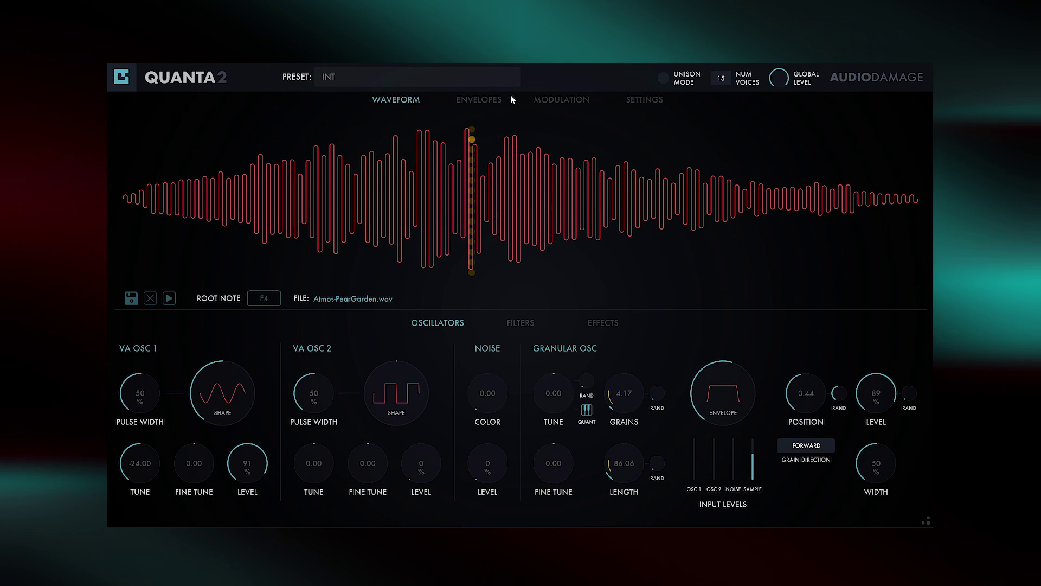
Set the reverb's decay to 3.31, color to 0.28 and mix to 34%.
click(604, 323)
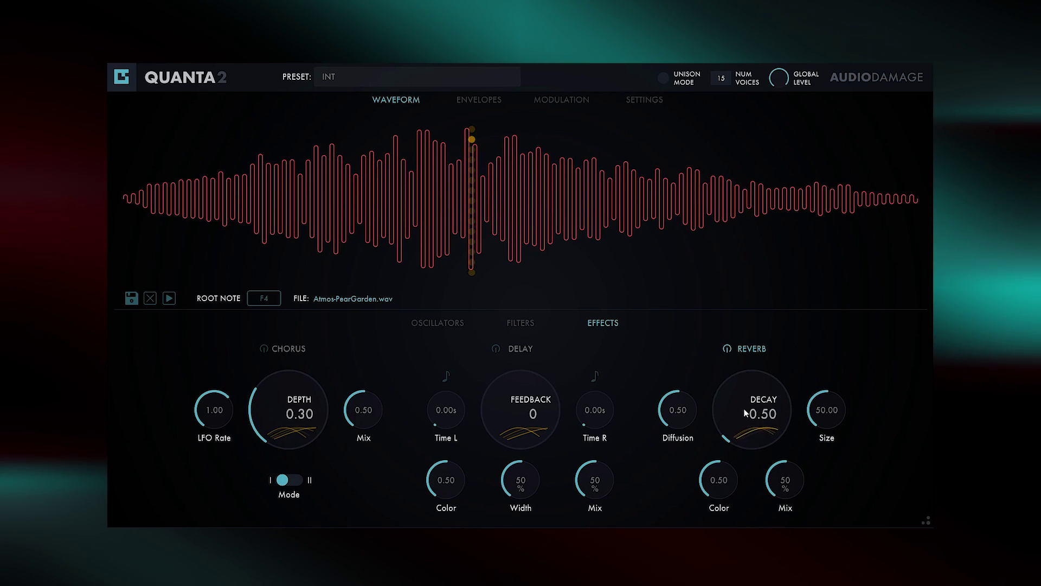
drag(734, 359, 743, 380)
drag(729, 482, 728, 504)
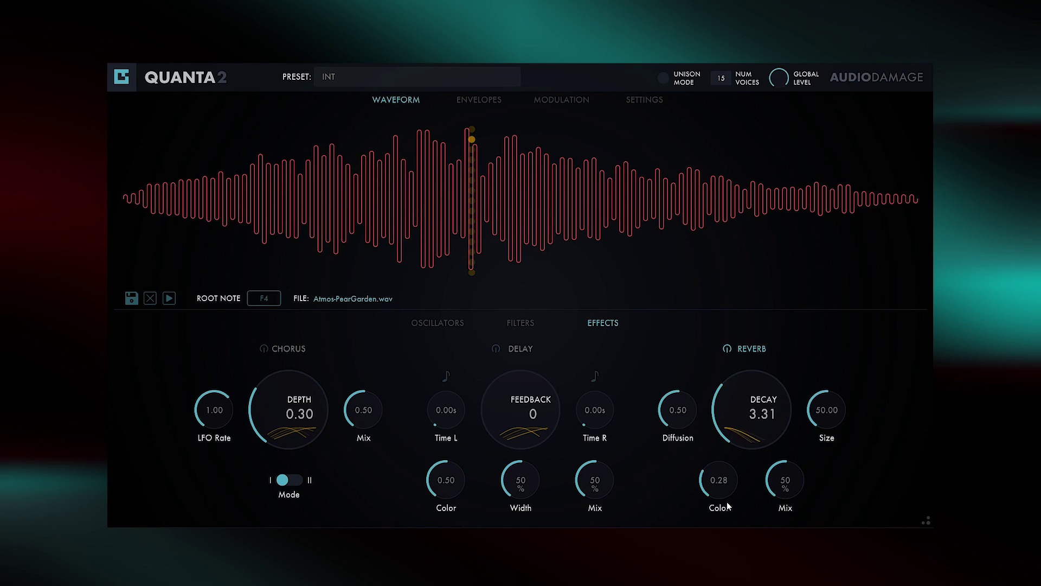
drag(781, 480, 778, 499)
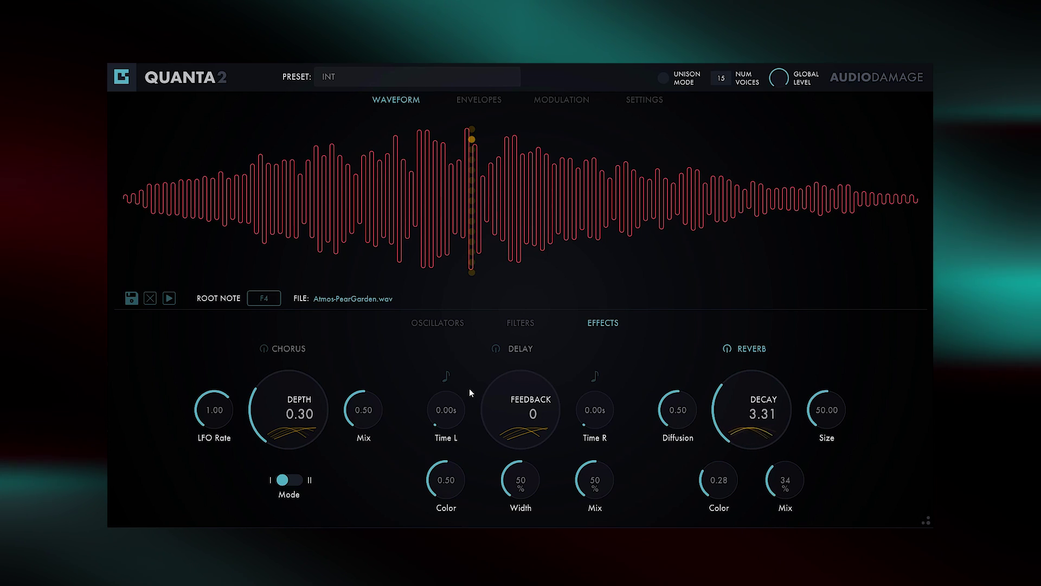
Set the granular position to 0.47 and add FEG 4 as its modulation source with a small positive amount.
click(444, 323)
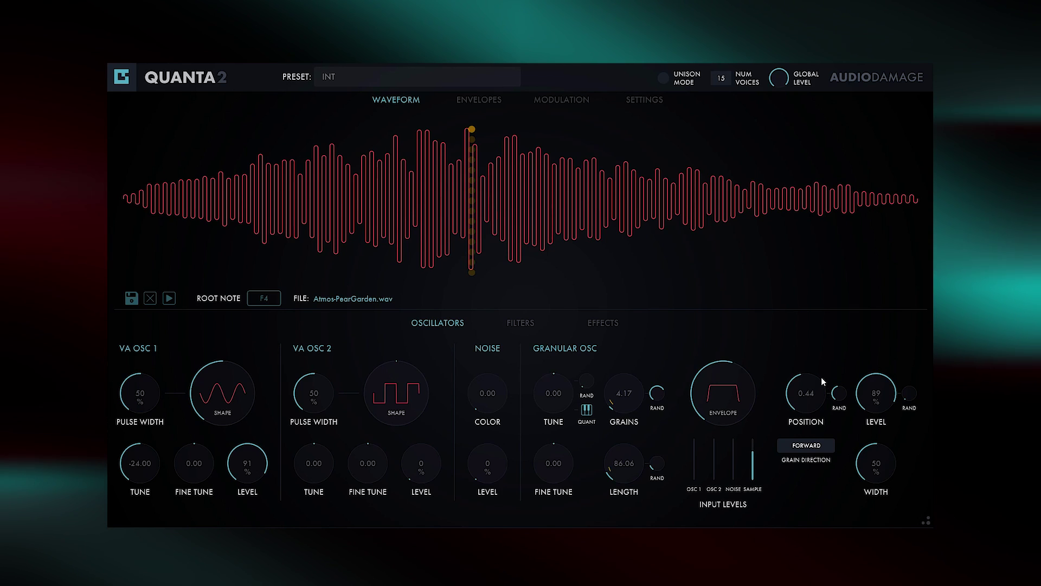
drag(812, 390, 797, 347)
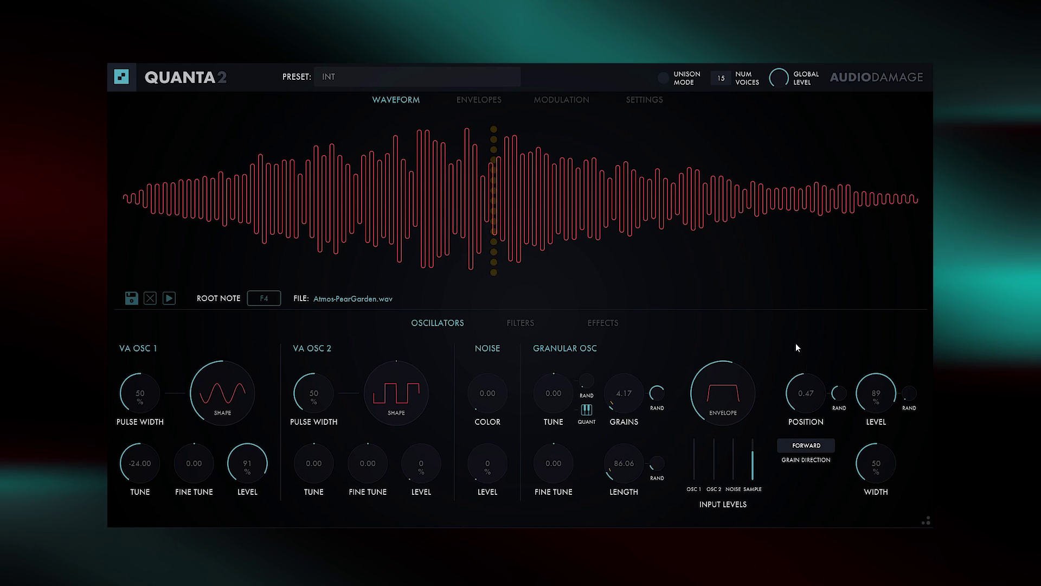
right_click(803, 398)
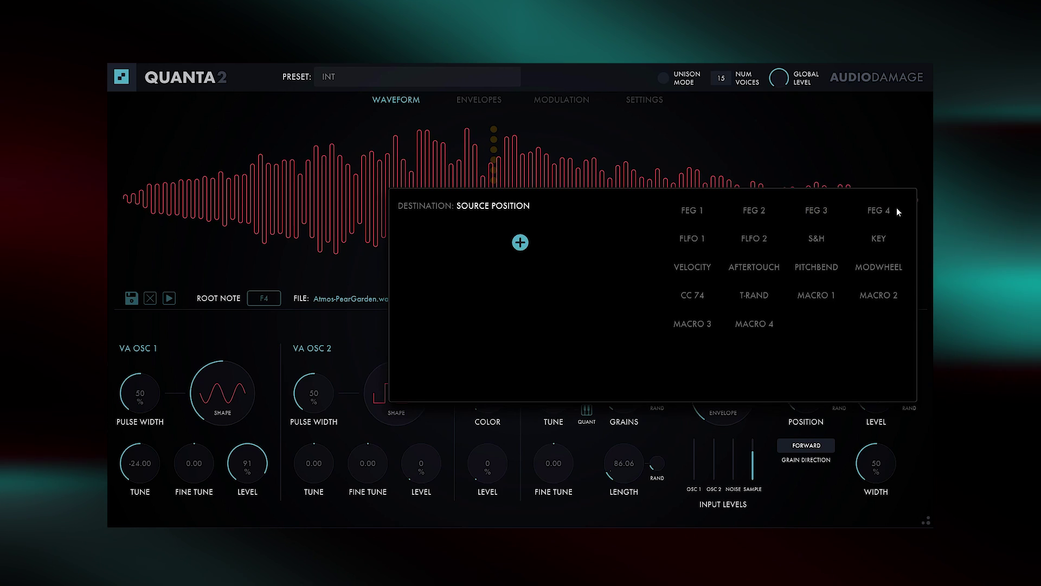
click(880, 211)
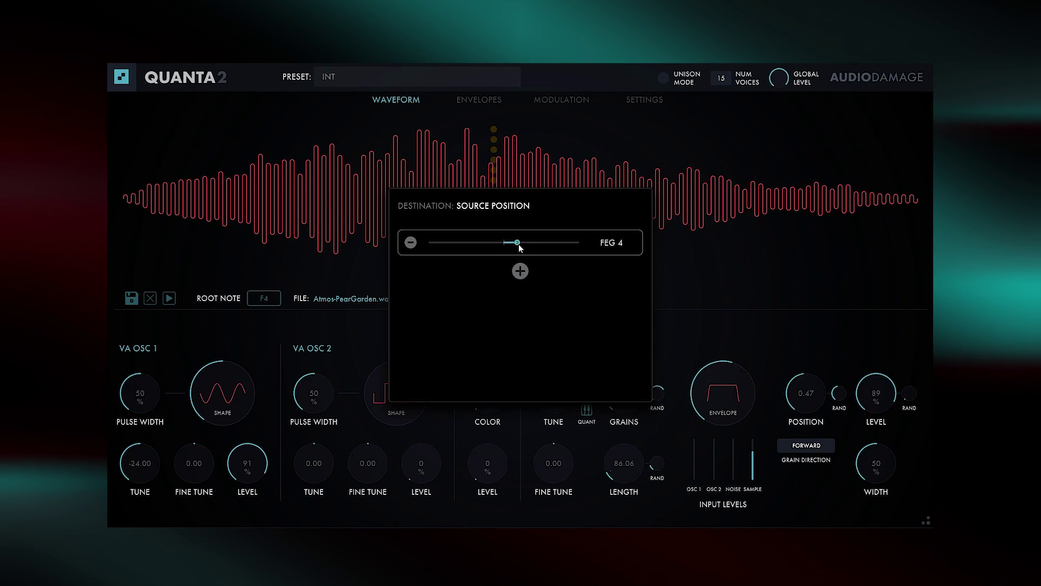
click(637, 173)
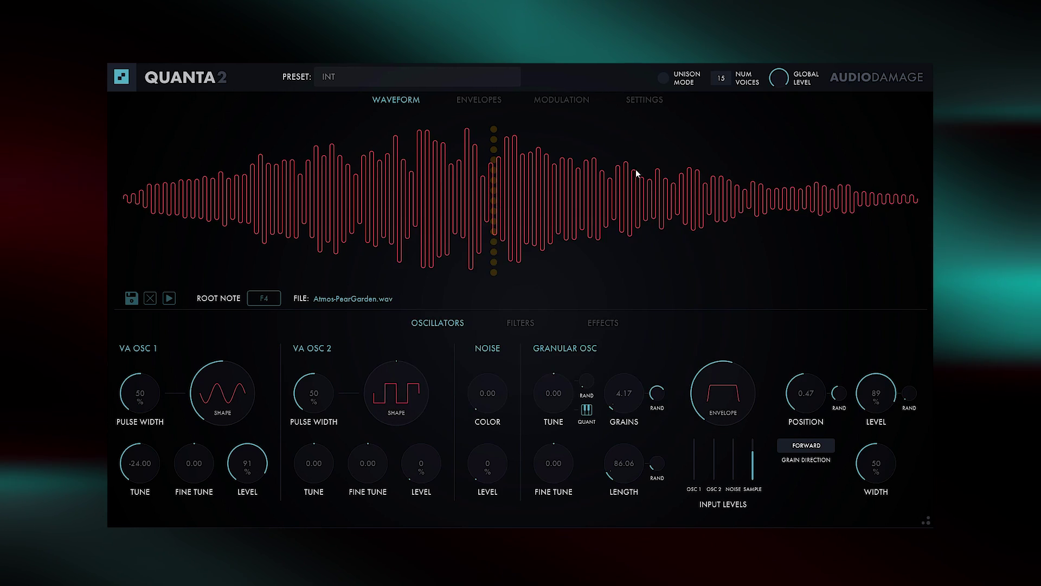
Bring up the FEG 4 envelope for editing and set the granular position to 0.28.
click(479, 100)
click(178, 292)
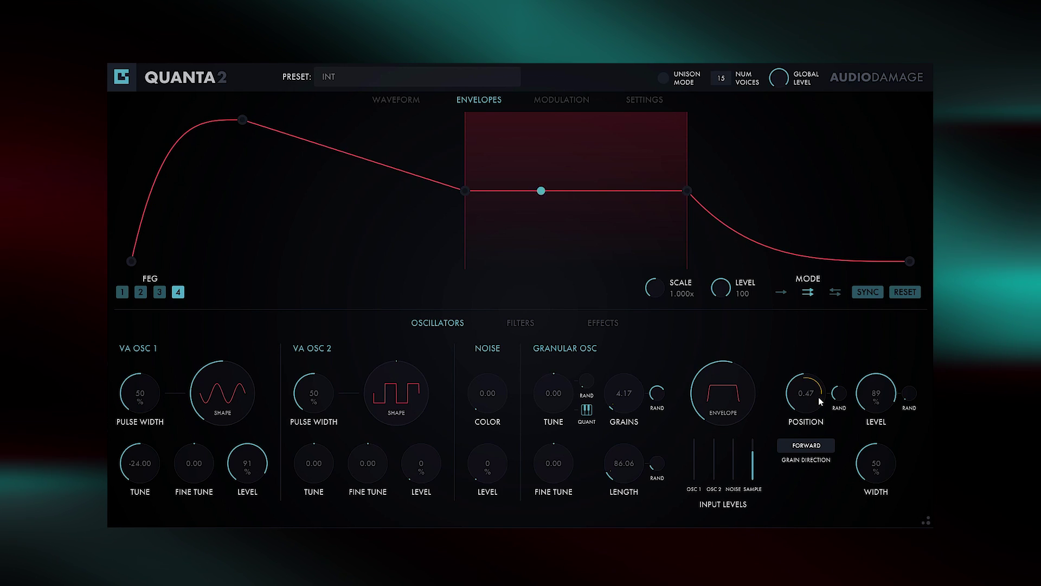
mouse_move(812, 402)
mouse_down()
mouse_move(802, 391)
mouse_move(805, 408)
mouse_up()
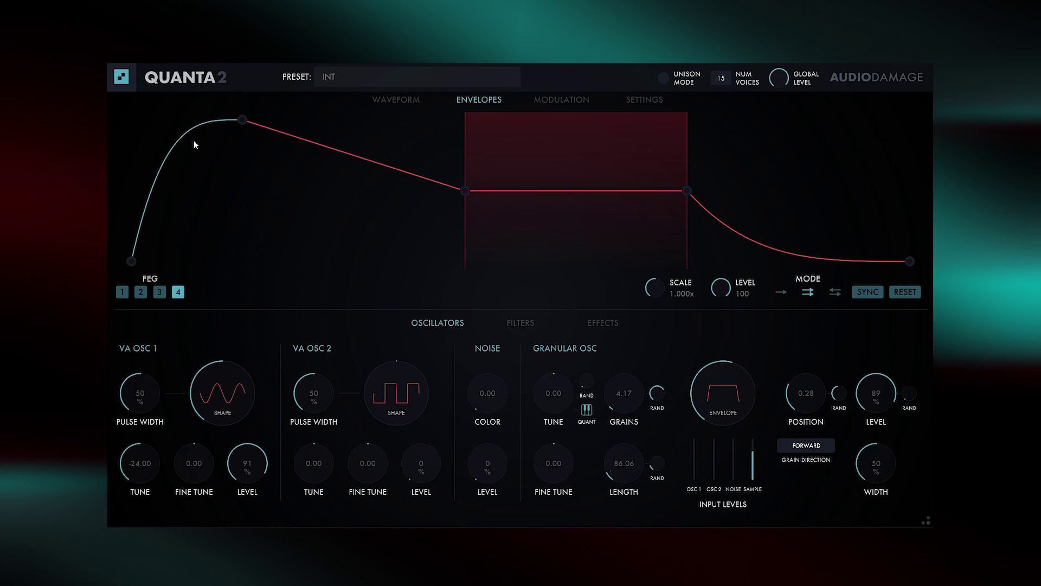
Reshape FEG 4 into a looped rise and fall back to zero, followed by a flat tail at zero level.
drag(242, 119, 427, 120)
drag(590, 191, 612, 308)
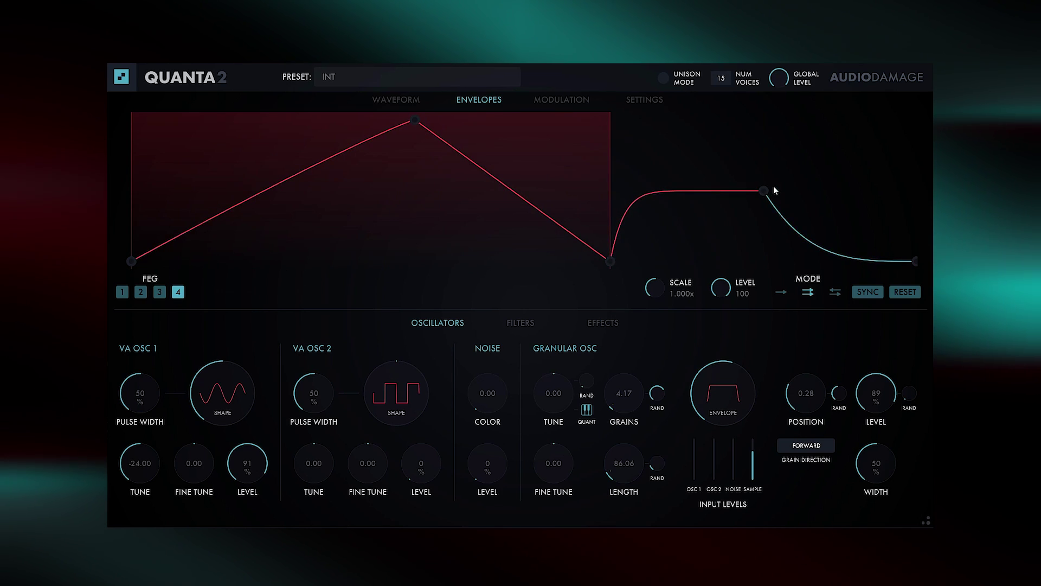
drag(763, 191, 762, 261)
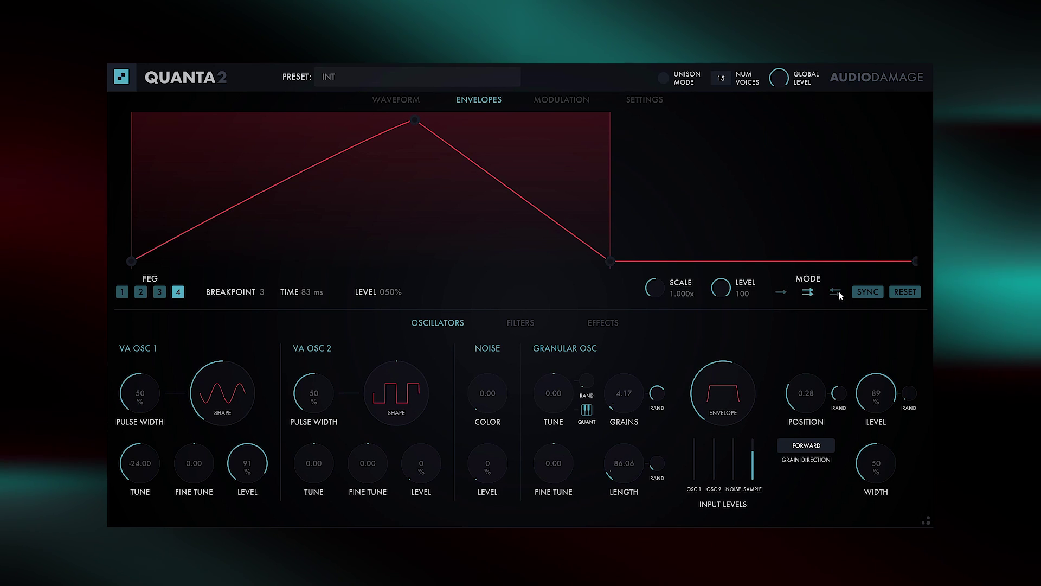
Adjust the timing of FEG 4's peak and loop end, and remove the extra breakpoint on the falling segment.
drag(415, 119, 352, 98)
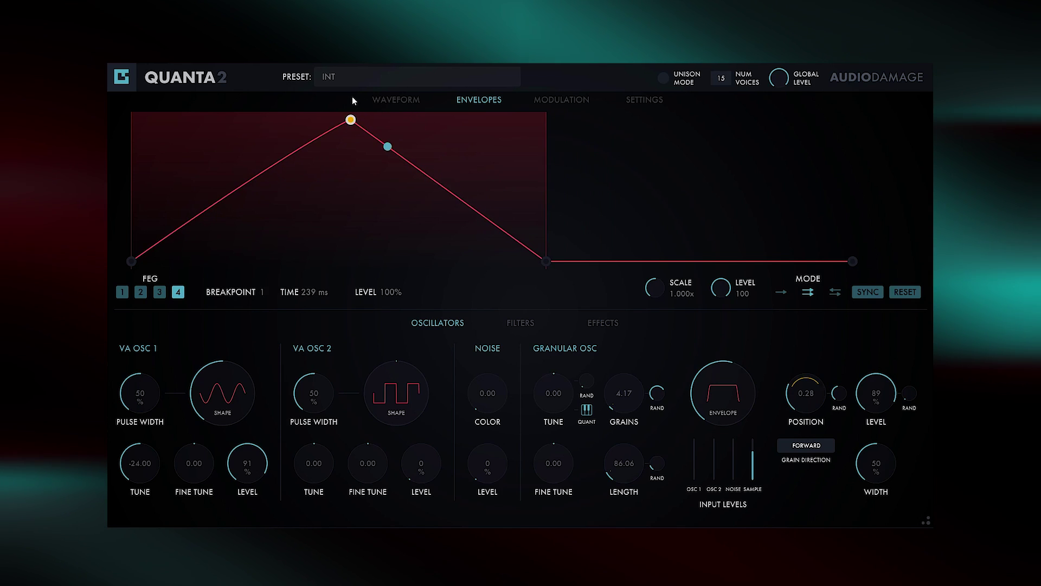
drag(546, 262, 594, 261)
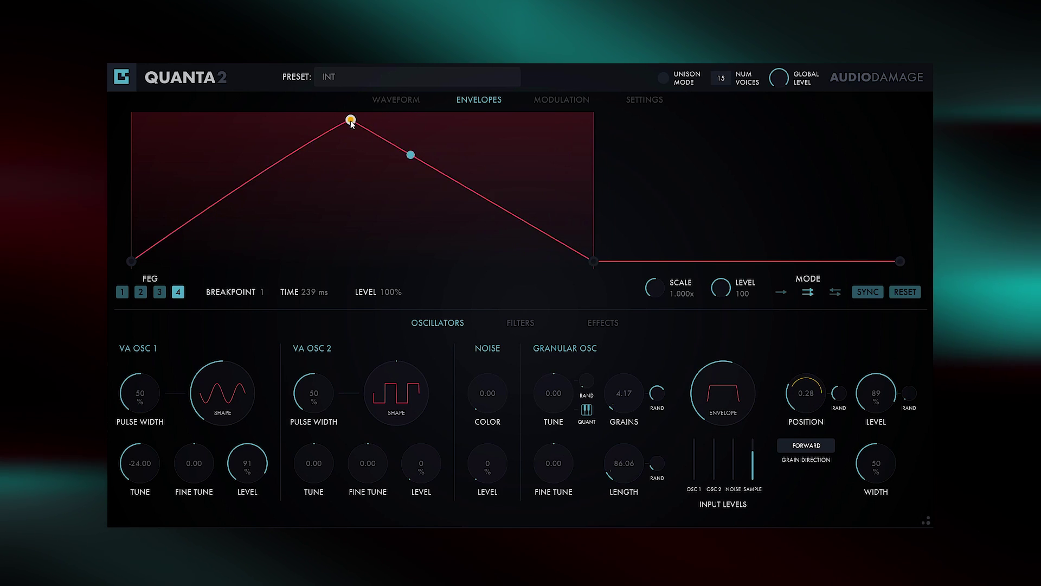
drag(351, 120, 388, 120)
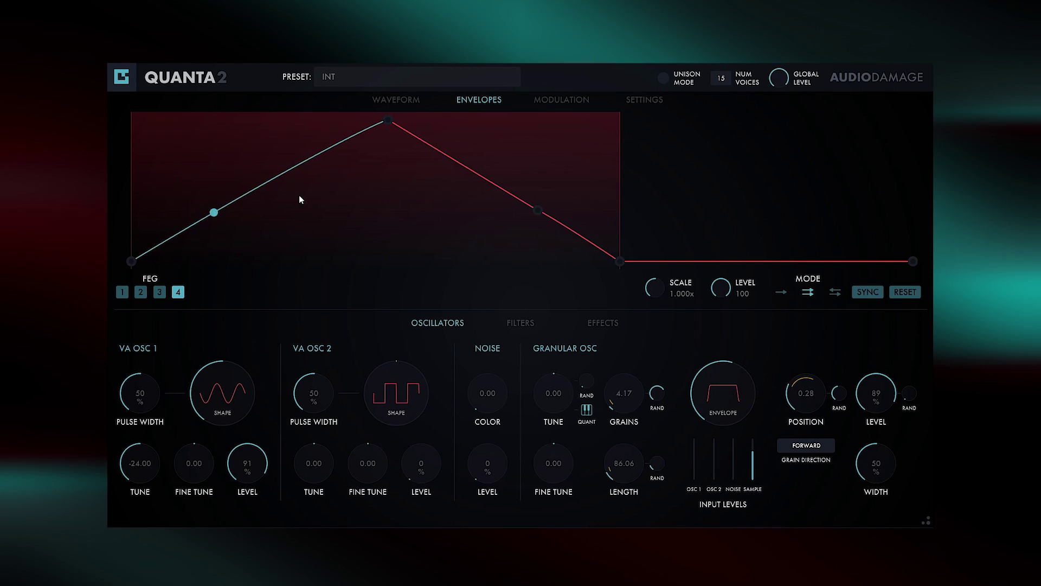
click(538, 211)
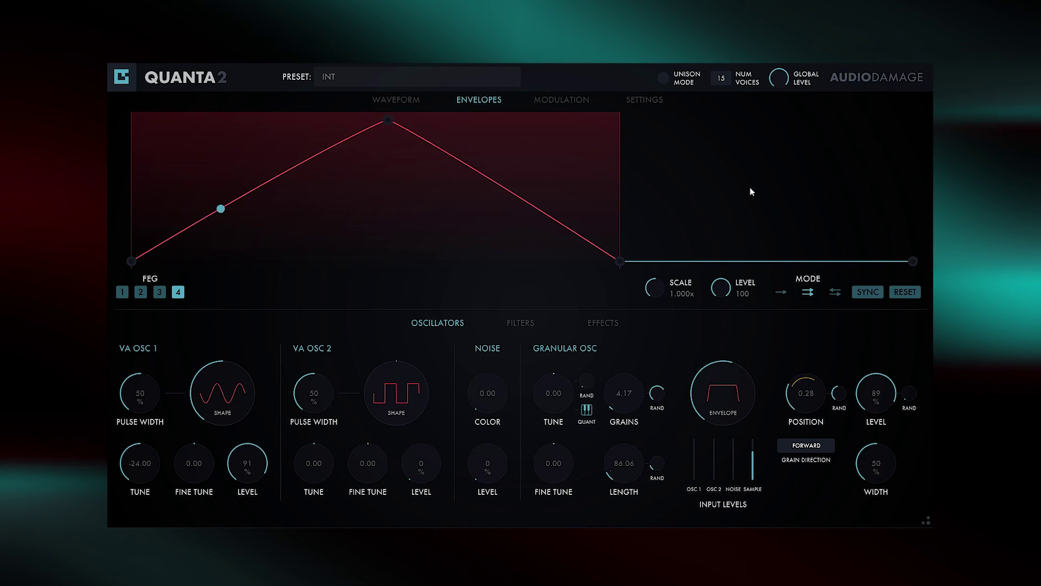
Enable tempo sync for FEG 4 and shorten both its rising and falling segments.
click(867, 293)
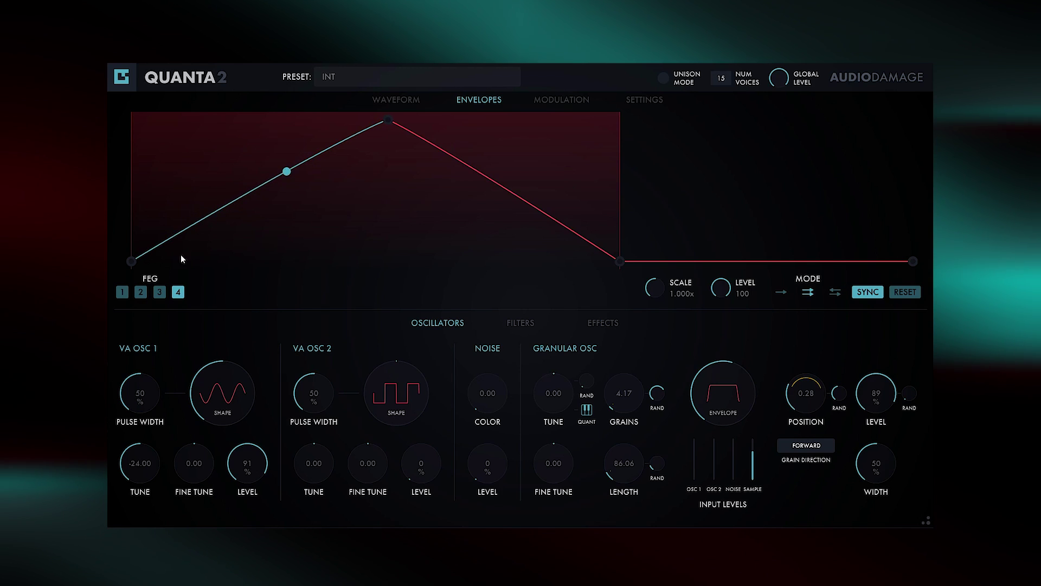
drag(388, 120, 313, 116)
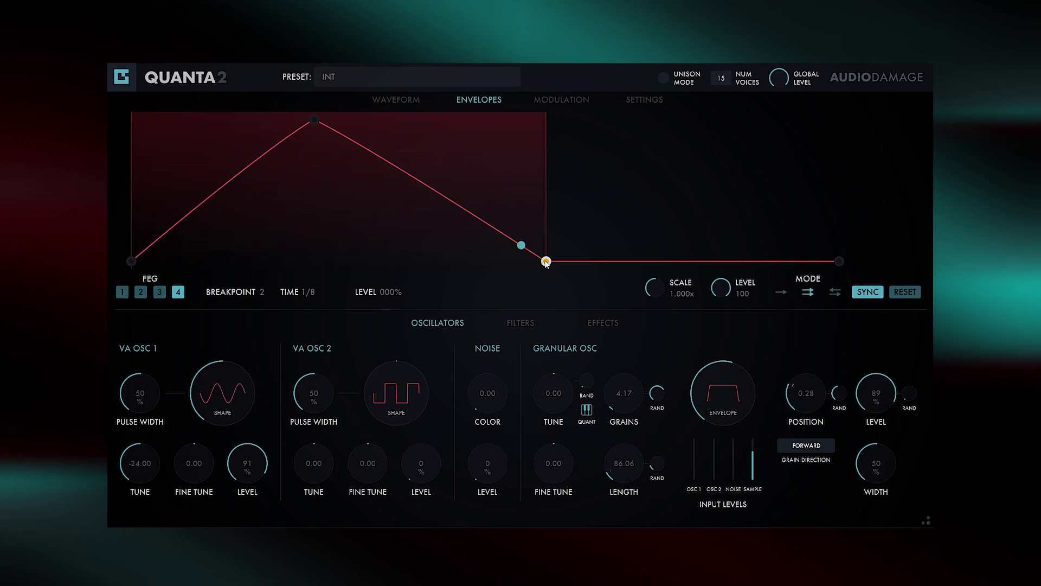
drag(547, 262, 498, 272)
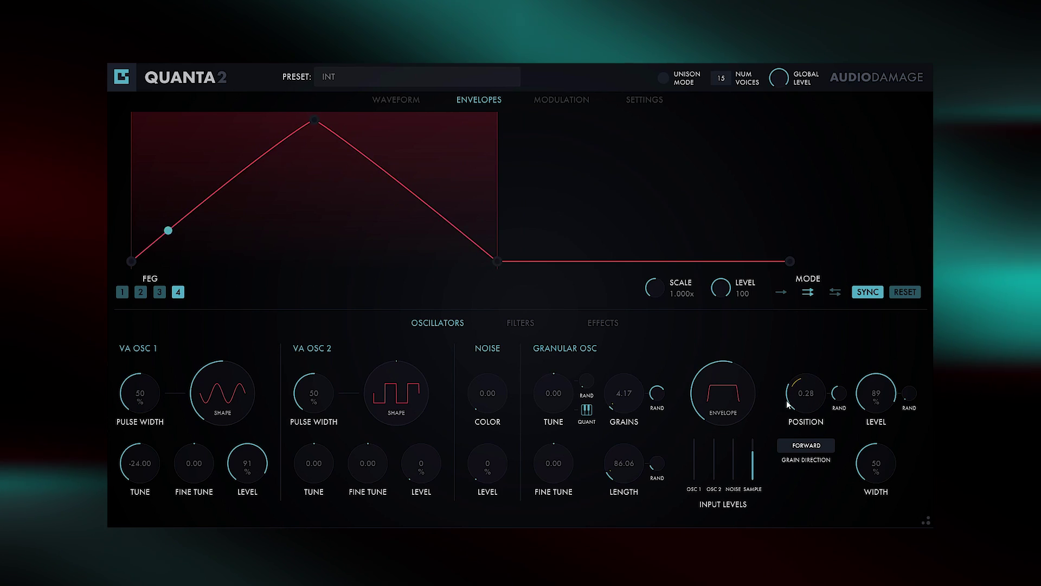
Set the granular oscillator's position to 0.12 and width to 100%, and bring up the sample waveform.
drag(787, 404, 812, 431)
click(414, 102)
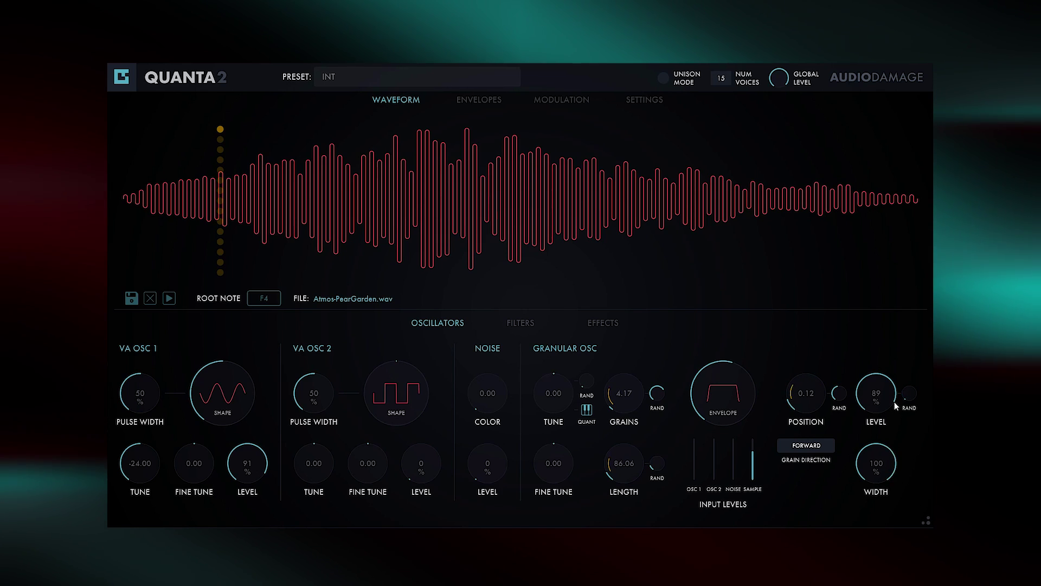
Set VA Osc 1's level to 53% and add FLFO 1 as a modulation source for that level.
mouse_move(260, 473)
mouse_down()
mouse_move(263, 460)
mouse_move(255, 515)
mouse_move(243, 465)
mouse_move(261, 465)
mouse_up()
right_click(243, 460)
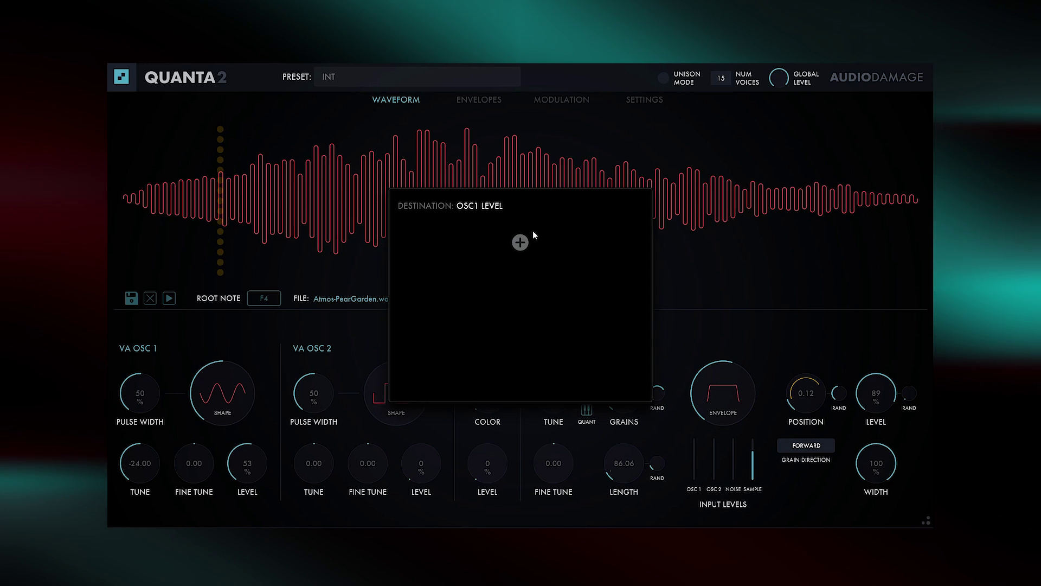
click(520, 243)
click(684, 236)
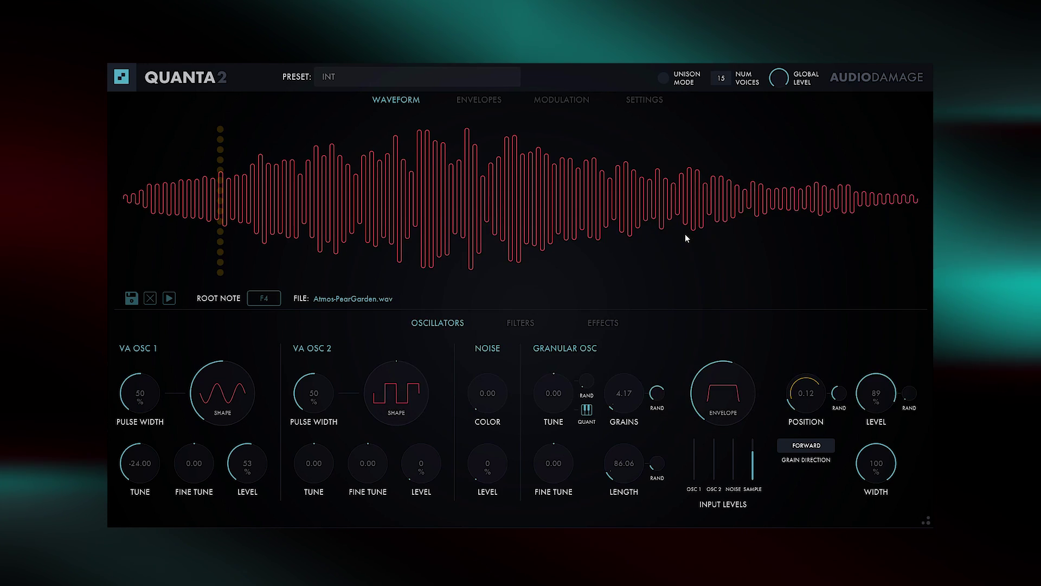
Try different shape settings on FLFO 1 with warp at -1.00, and reset both controls to their defaults.
click(567, 103)
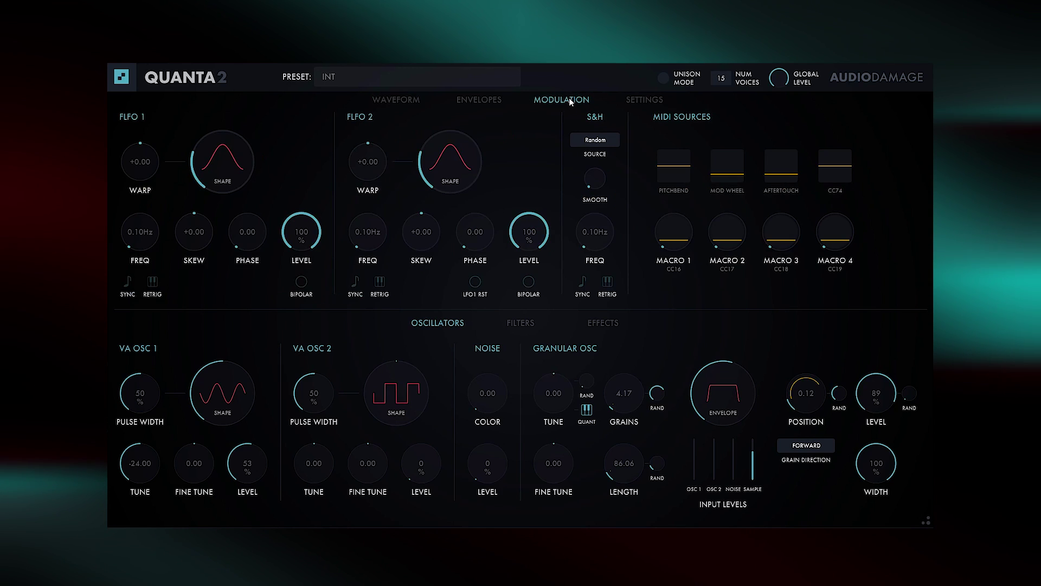
drag(197, 149, 210, 185)
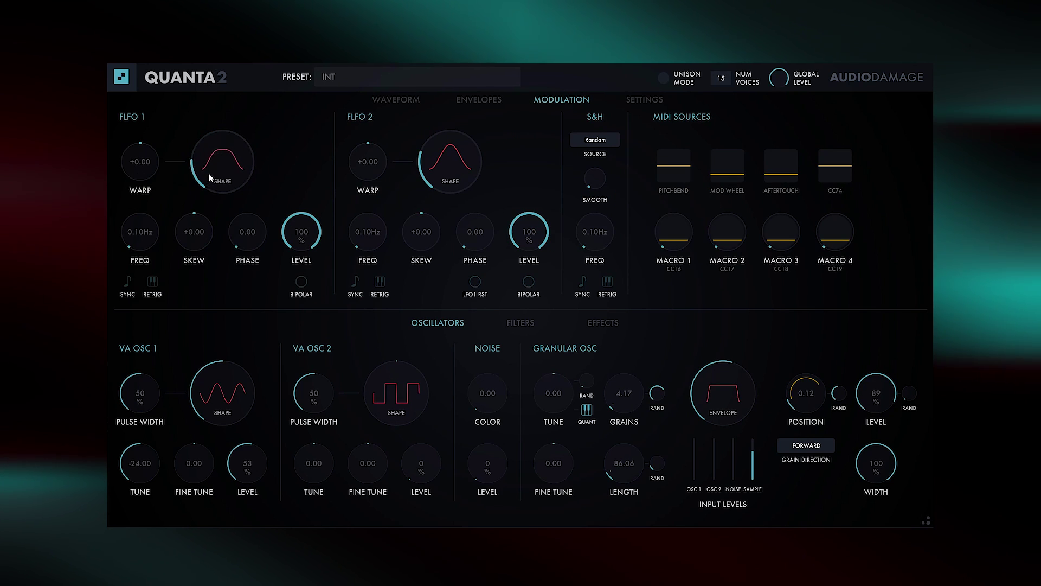
drag(128, 162, 141, 225)
mouse_move(204, 170)
mouse_down()
mouse_move(214, 94)
mouse_move(210, 153)
mouse_up()
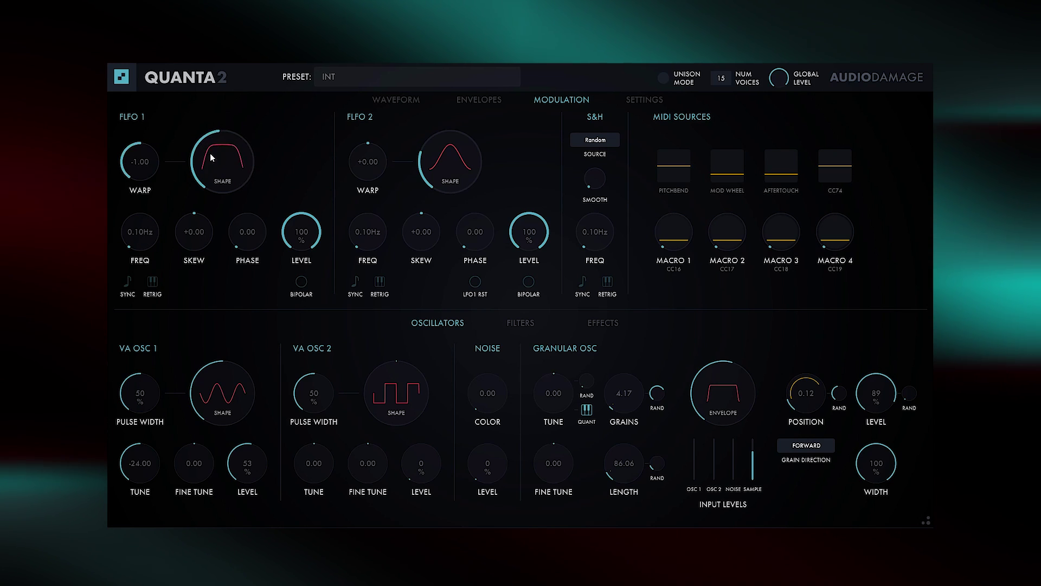
drag(211, 196, 211, 165)
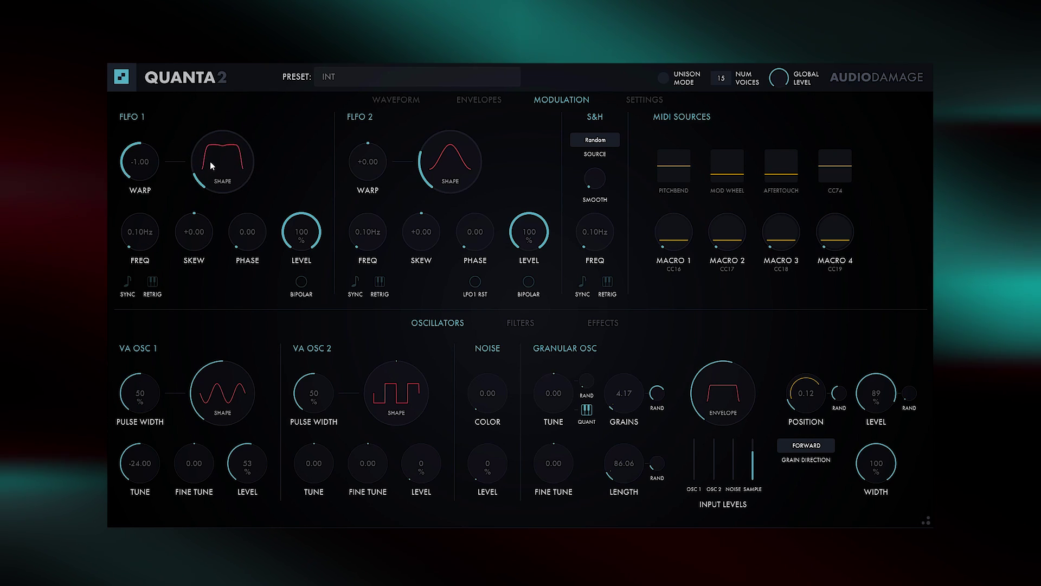
double_click(141, 164)
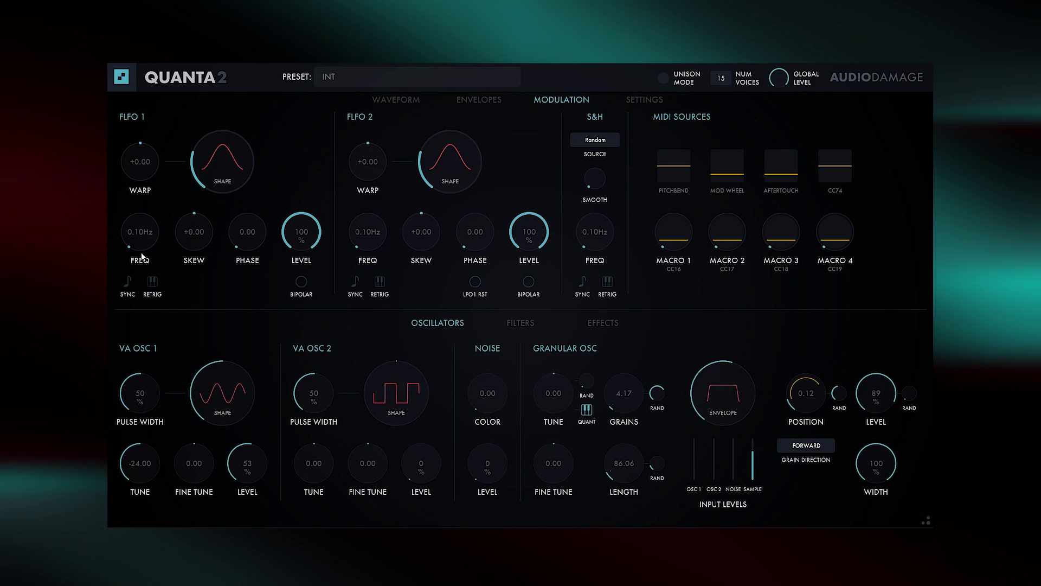
Enable tempo sync for FLFO 1 and lengthen FEG 4's falling segment to 1/1.
click(128, 282)
click(487, 97)
drag(493, 261, 721, 261)
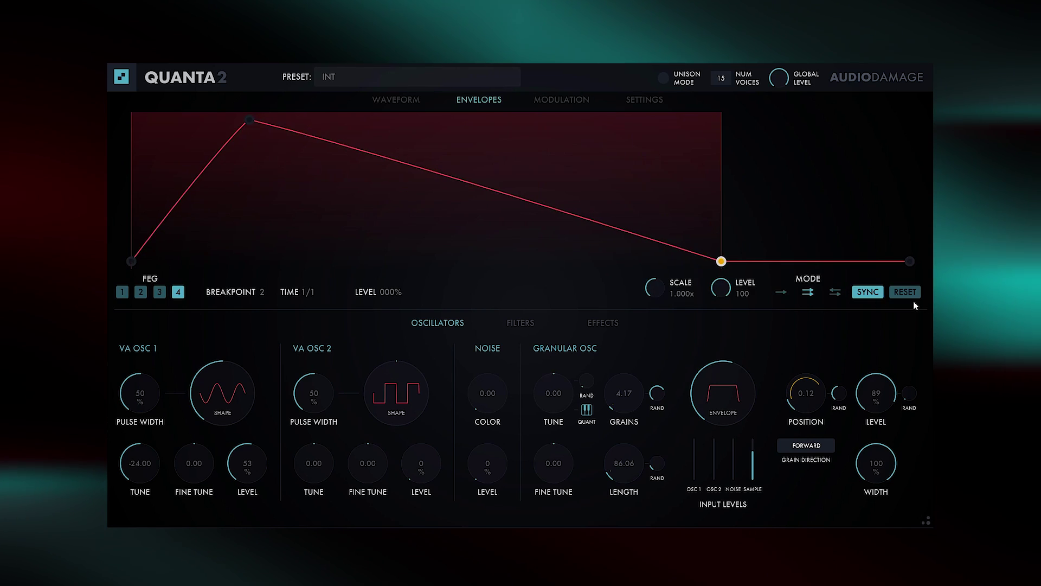
drag(915, 305, 568, 96)
Try a different skew on FLFO 1 and reset it to its default.
click(587, 102)
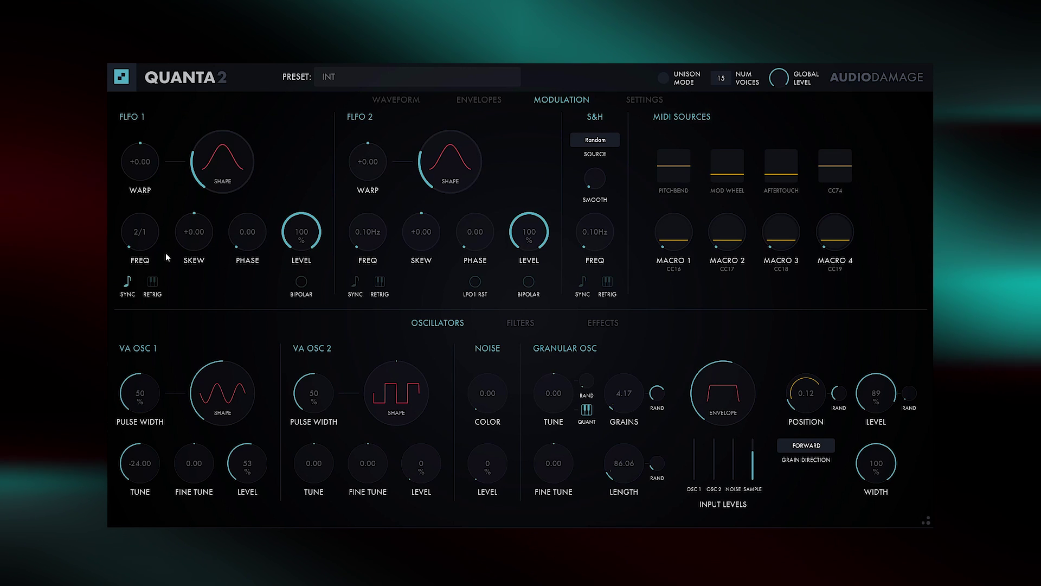
drag(202, 230, 193, 241)
double_click(192, 241)
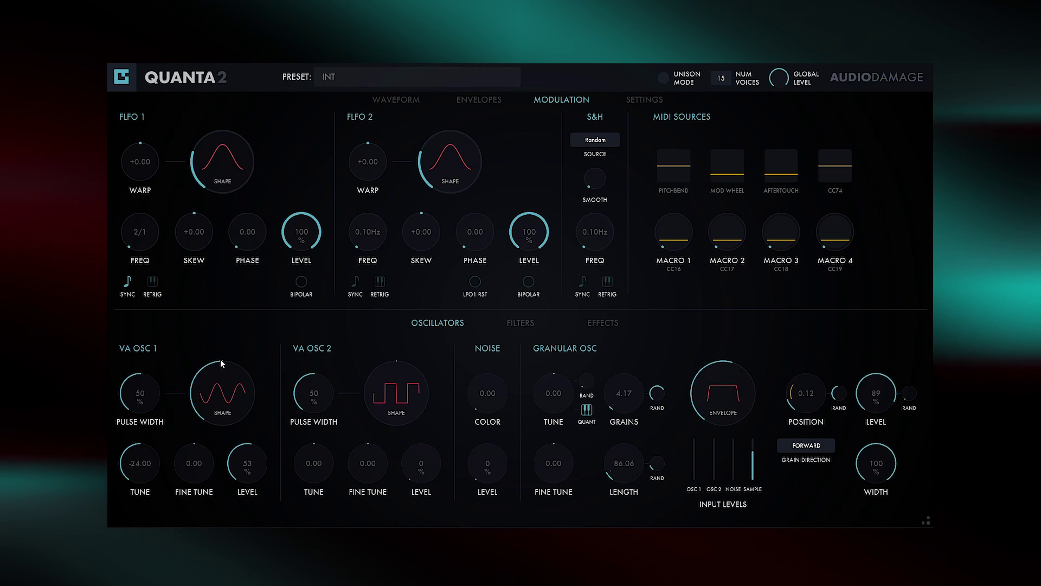
Give FLFO 1 a strong positive modulation depth on VA Osc 1's level and raise that level to 72%.
right_click(252, 457)
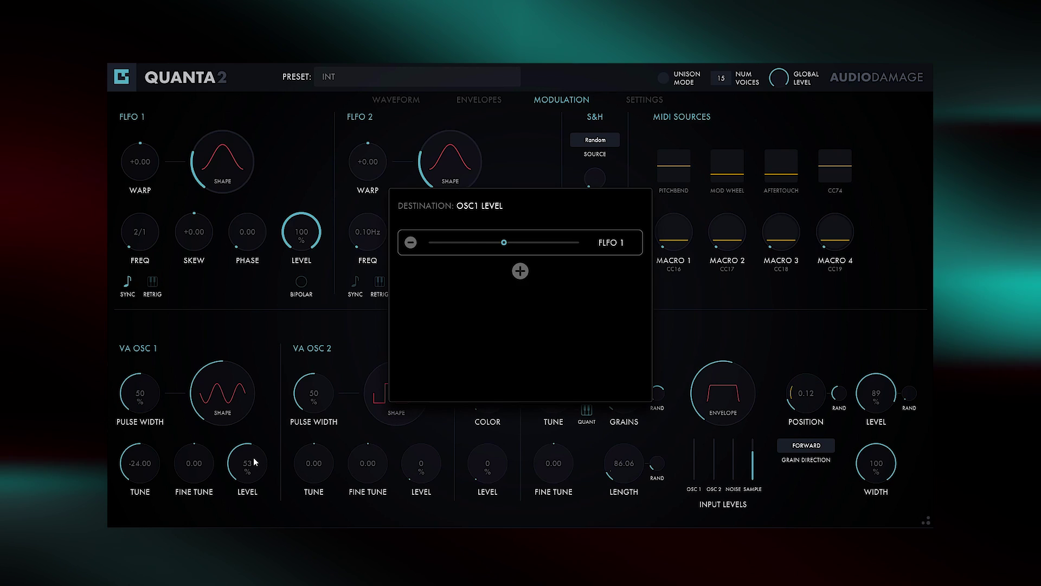
click(257, 475)
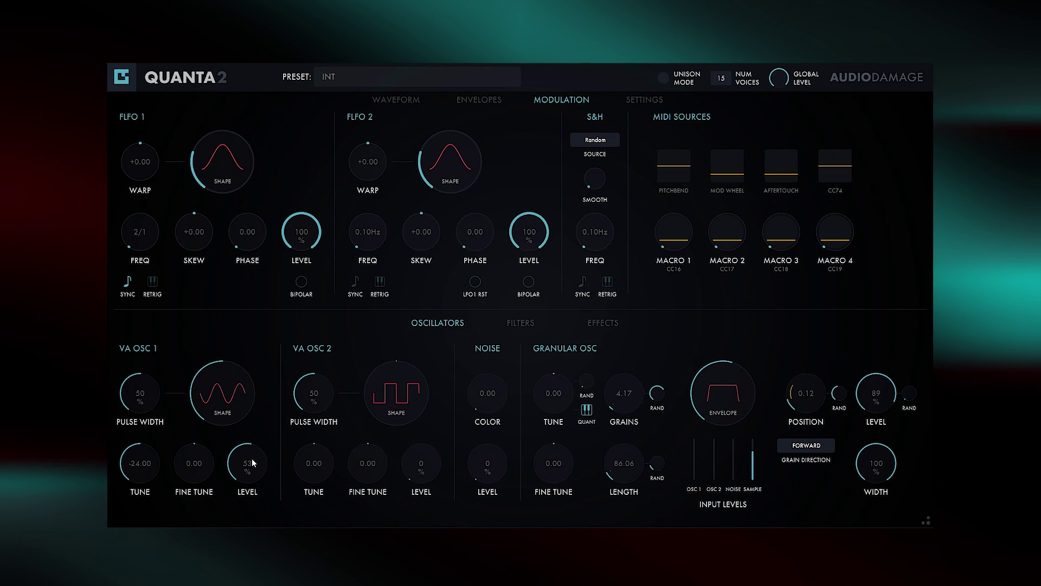
right_click(252, 458)
drag(504, 248, 555, 246)
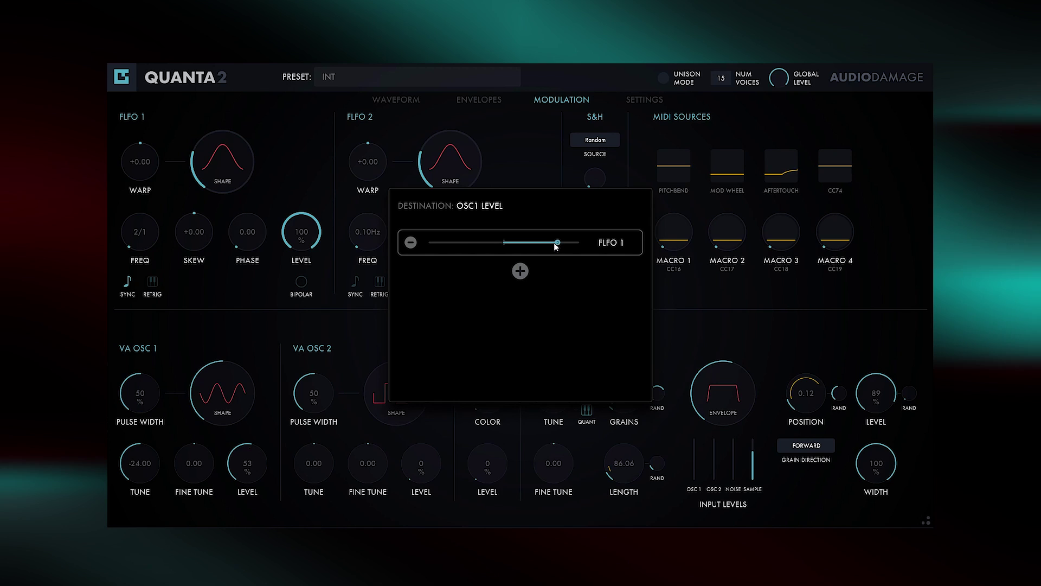
click(244, 471)
drag(245, 465, 247, 460)
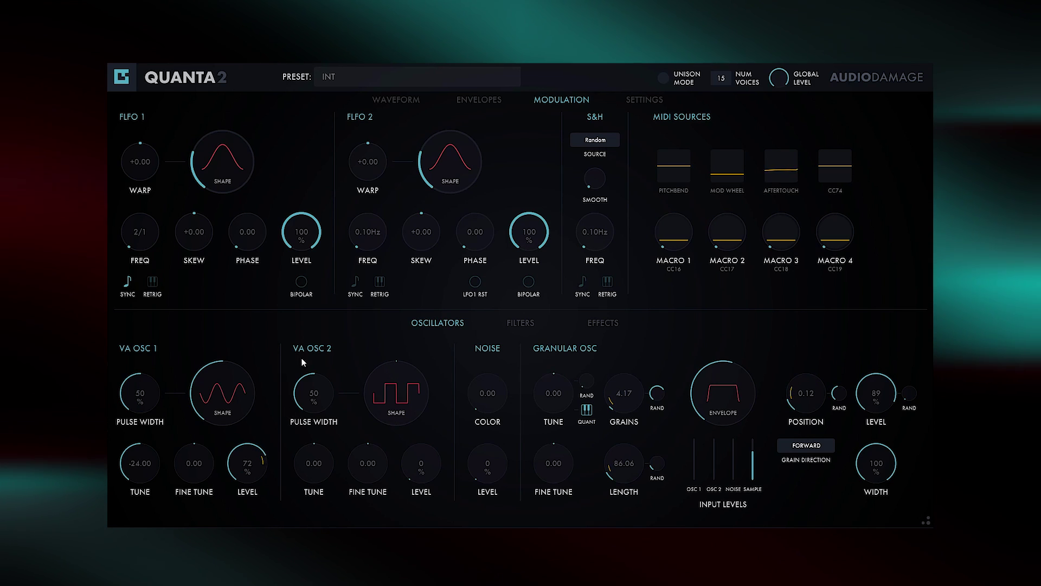
Make FLFO 1 bipolar, reduce its depth on VA Osc 1's level to slightly positive, and raise the level to 77%.
click(301, 283)
click(256, 467)
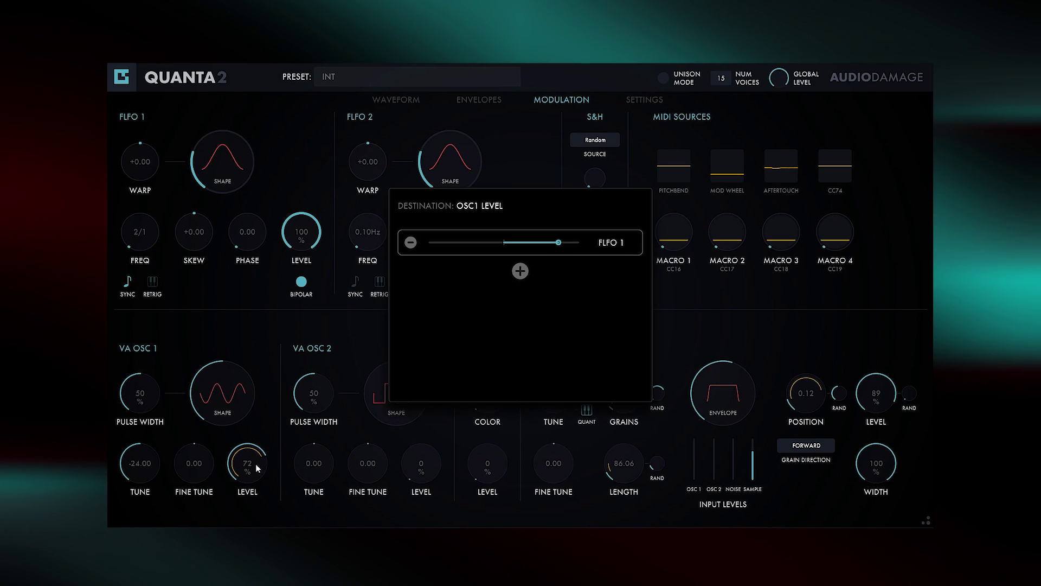
click(520, 244)
drag(518, 248, 516, 249)
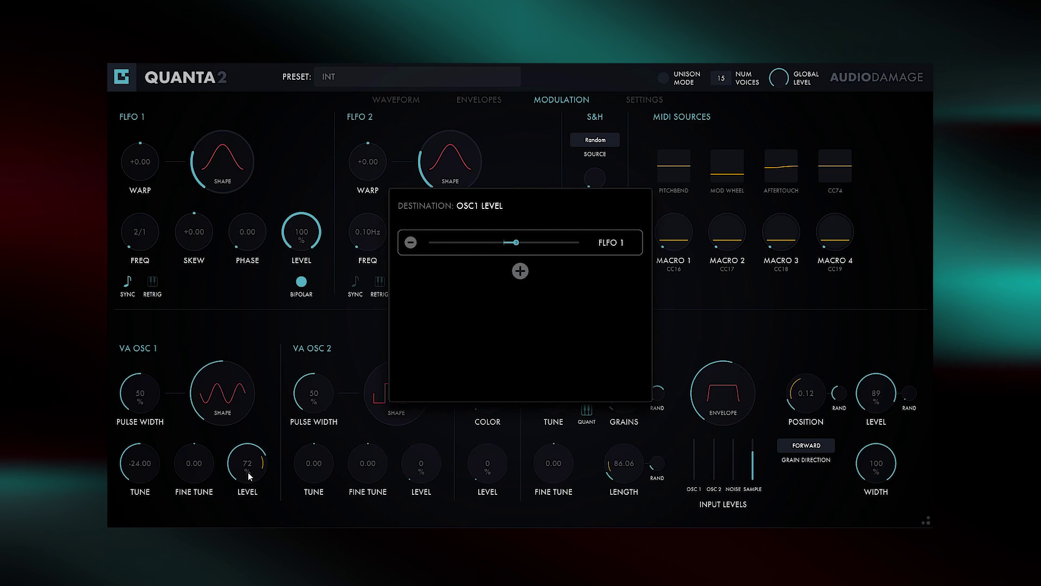
click(190, 305)
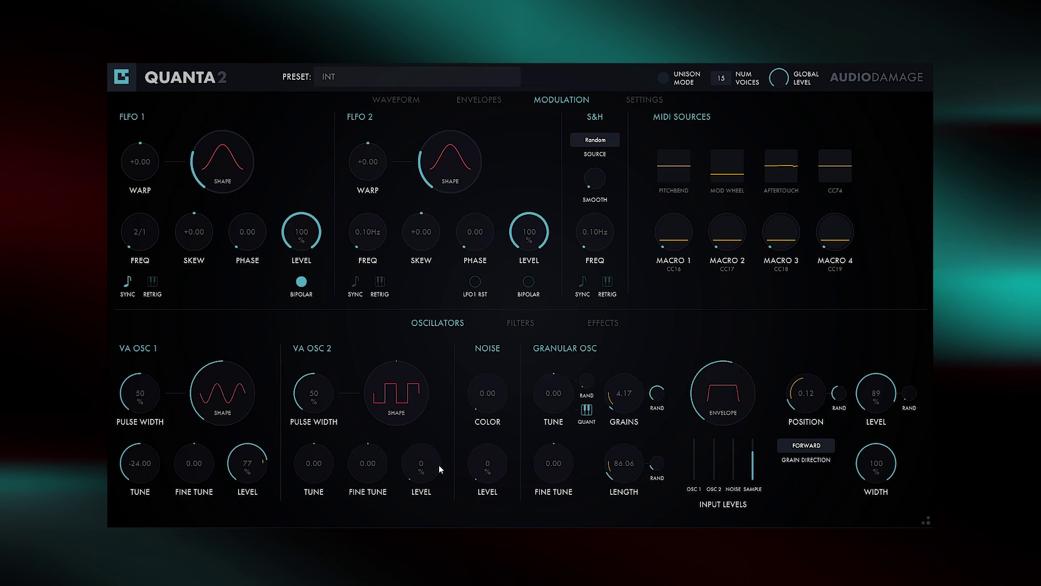
Raise VA Osc 2's level to 74% and modulate it from FLFO 1 with a moderate negative depth.
drag(430, 467, 442, 395)
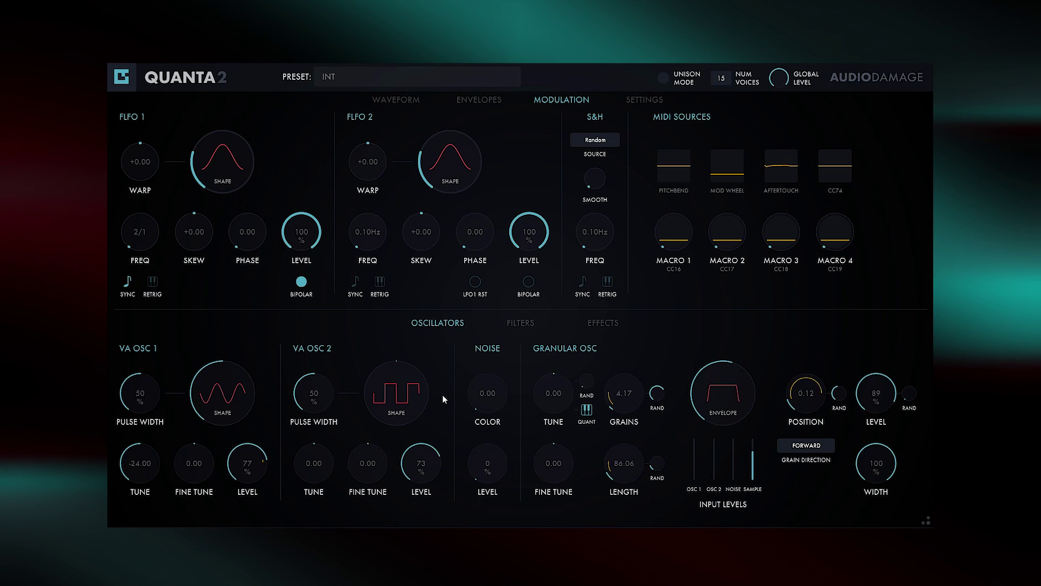
right_click(424, 466)
click(520, 250)
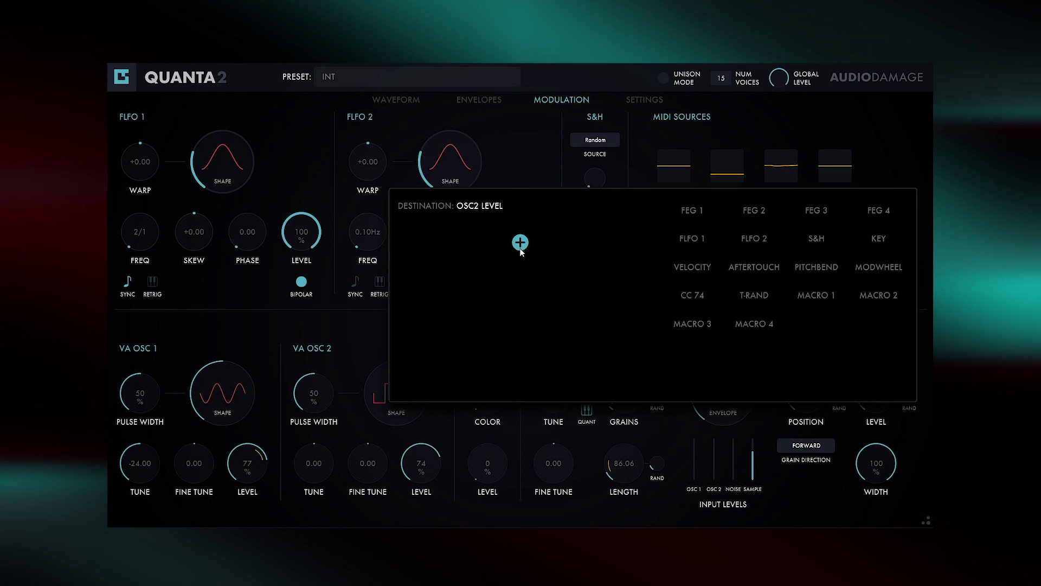
click(701, 239)
drag(502, 245, 483, 244)
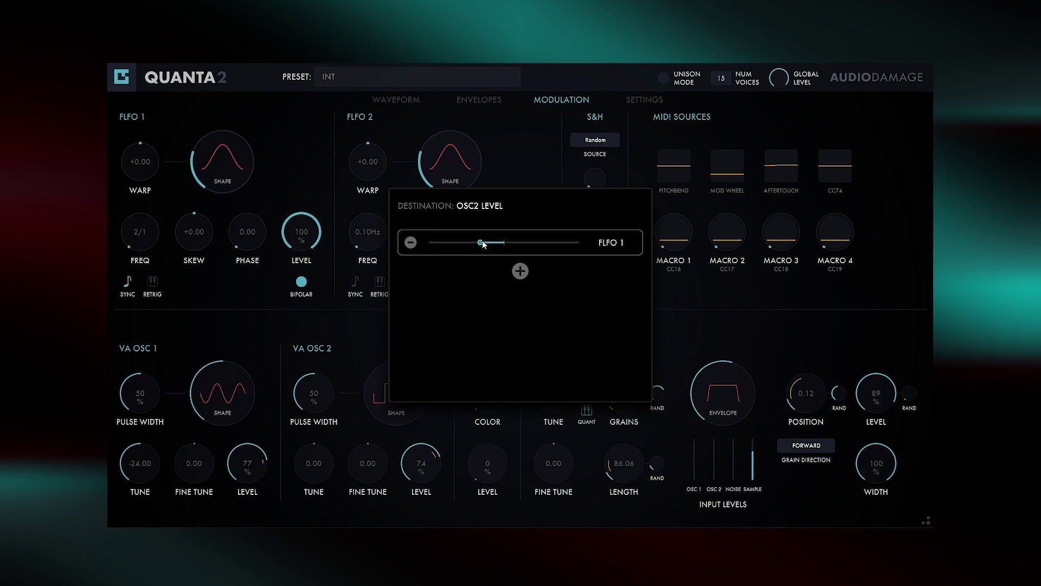
Change VA Osc 2's shape to a sine wave and lower its level to 48%.
click(432, 480)
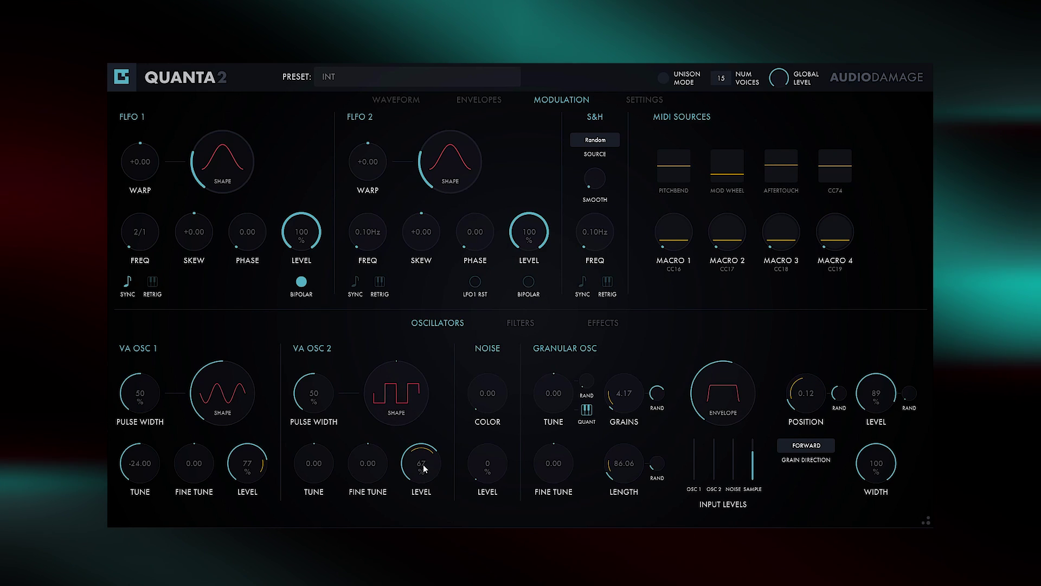
drag(415, 410, 414, 446)
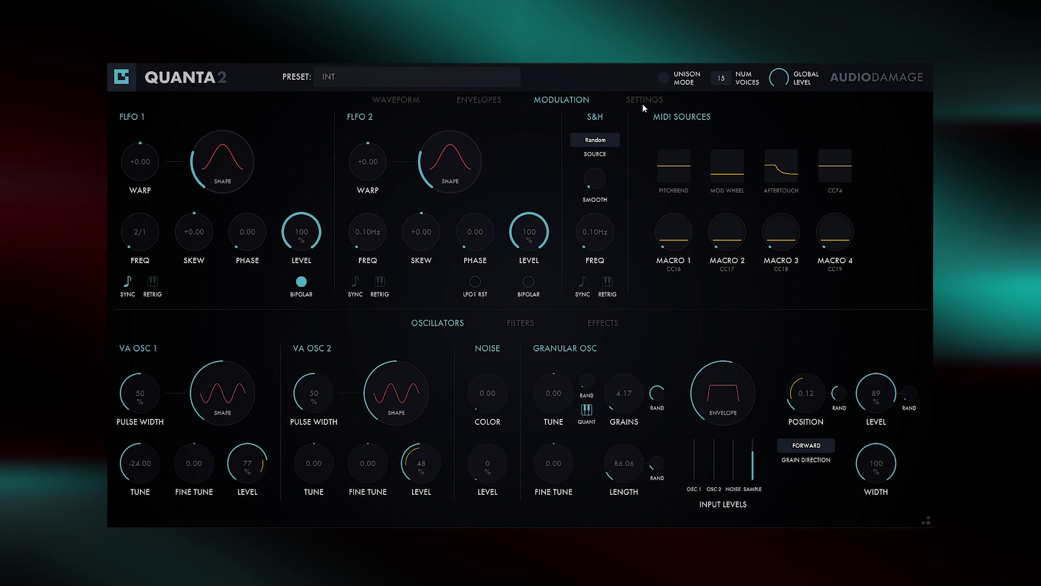
Sync the delay times at 1/8 for the left and 1/4 T for the right, with feedback 47 and width 100%.
click(603, 324)
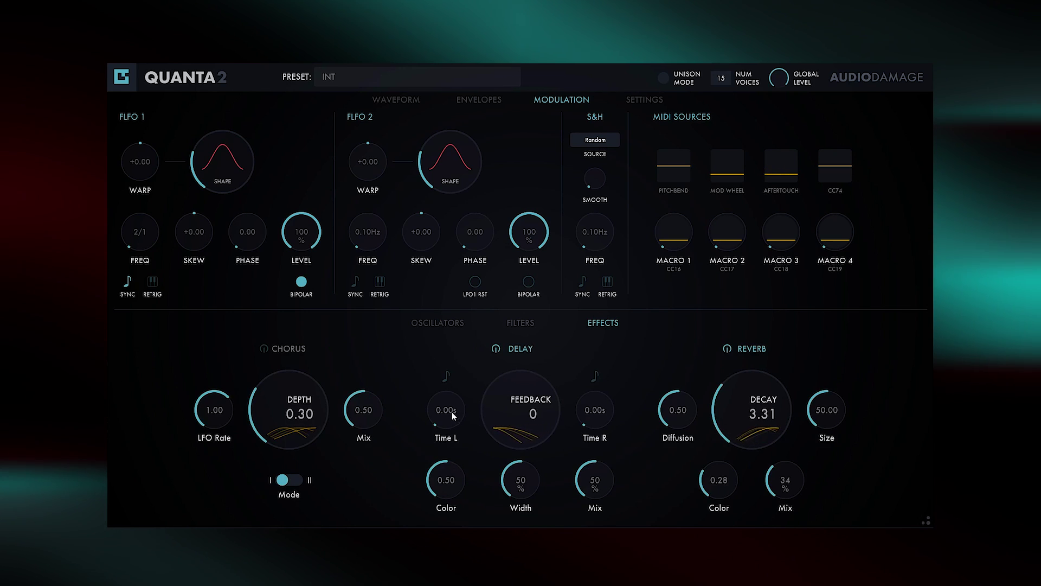
click(446, 376)
click(594, 376)
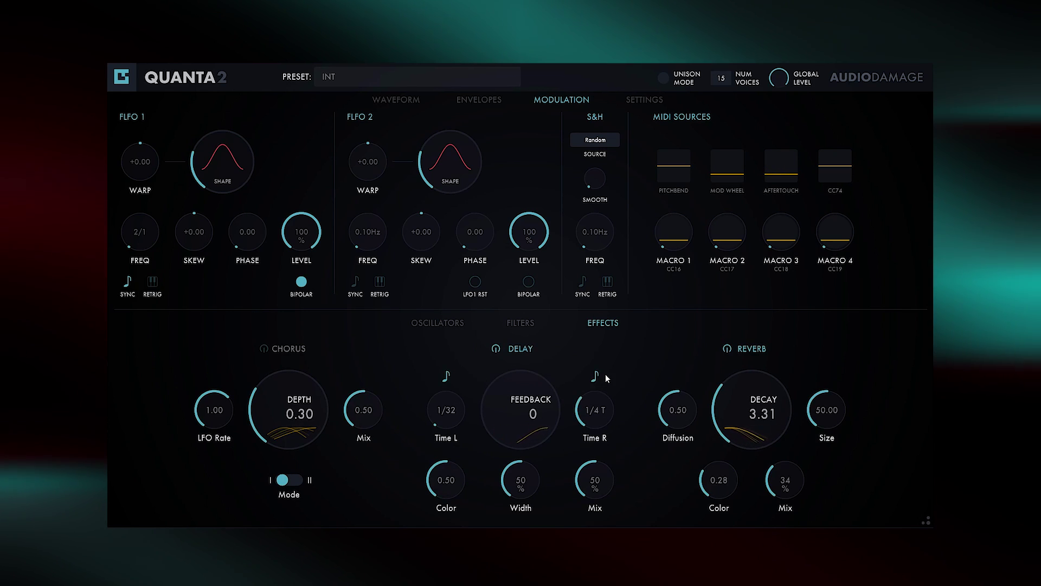
drag(446, 410, 448, 390)
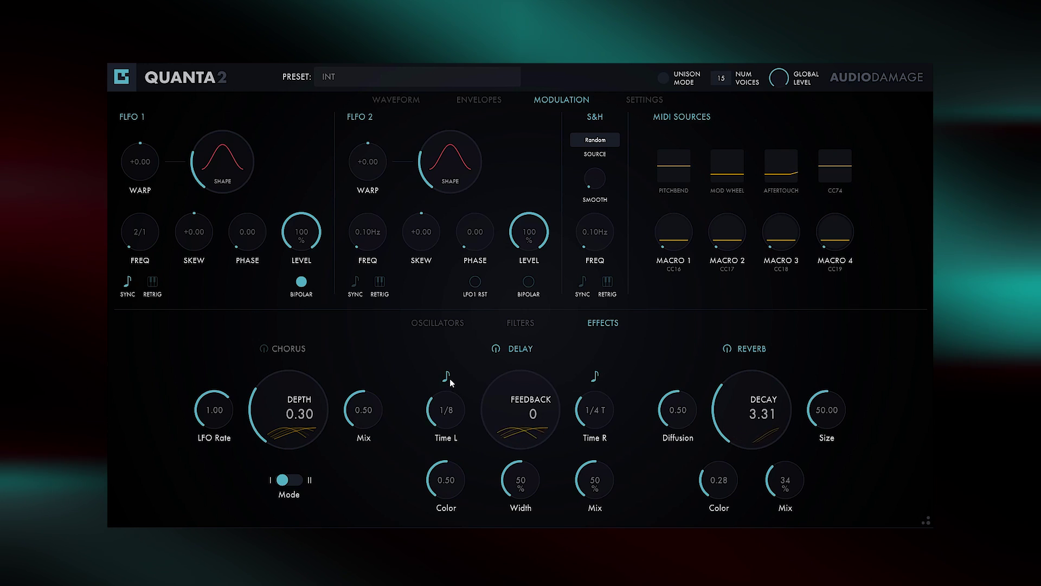
drag(501, 415, 516, 378)
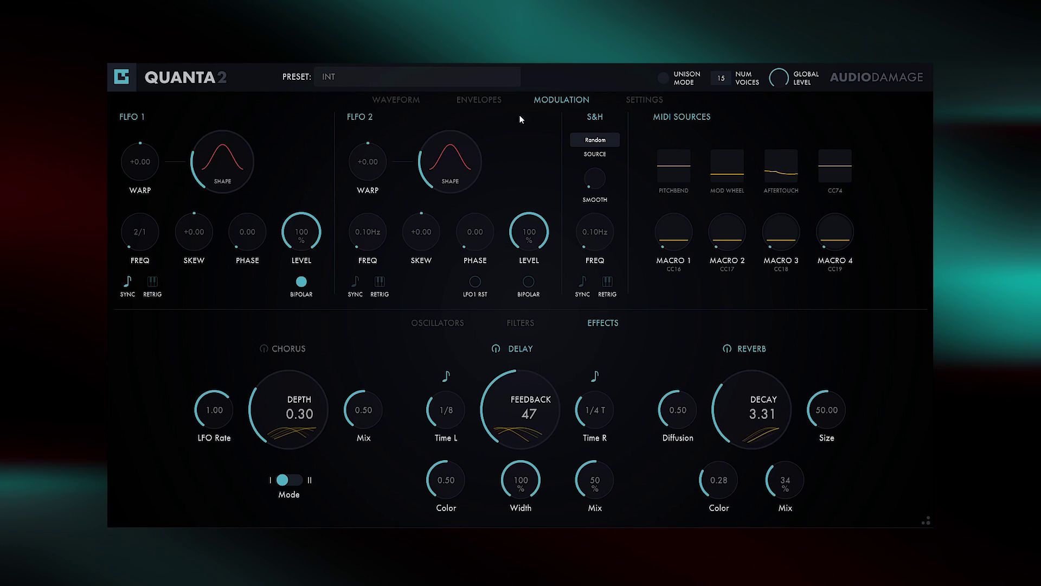
Lengthen FEG 1's attack to 1.57 s and flatten its curve into a nearly straight rise.
click(480, 99)
click(122, 292)
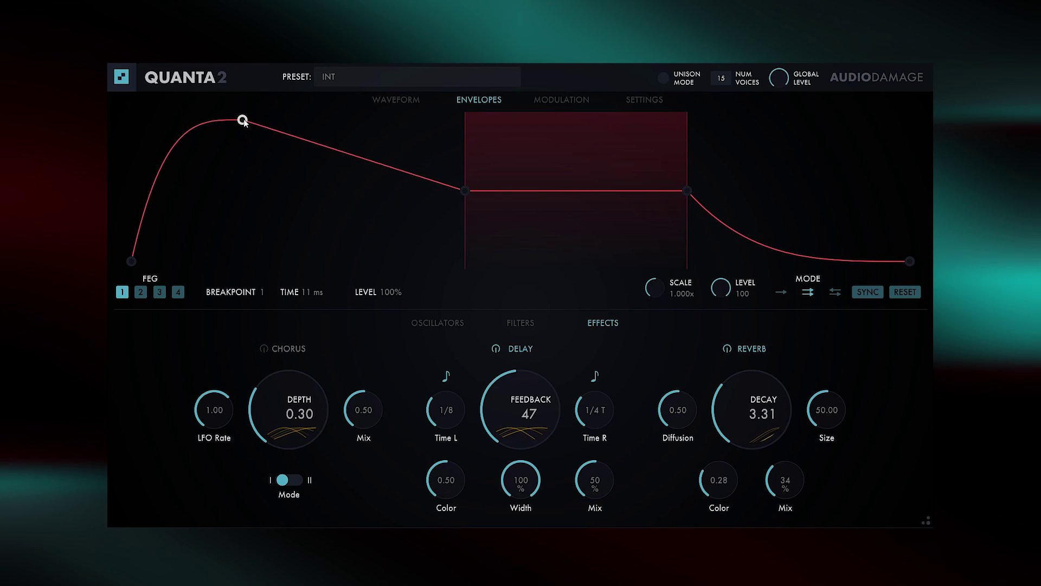
drag(243, 119, 508, 102)
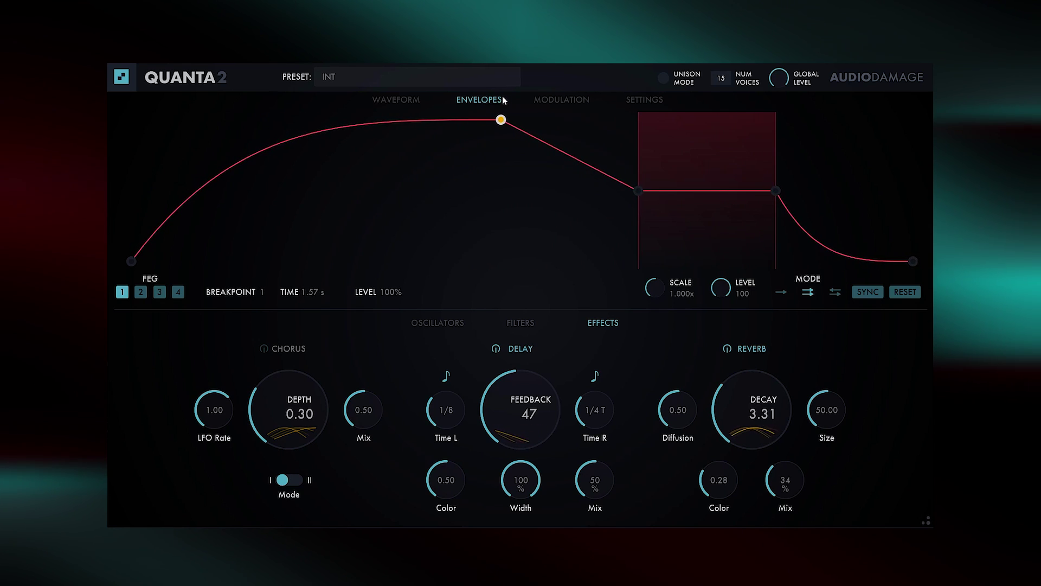
drag(298, 138, 320, 160)
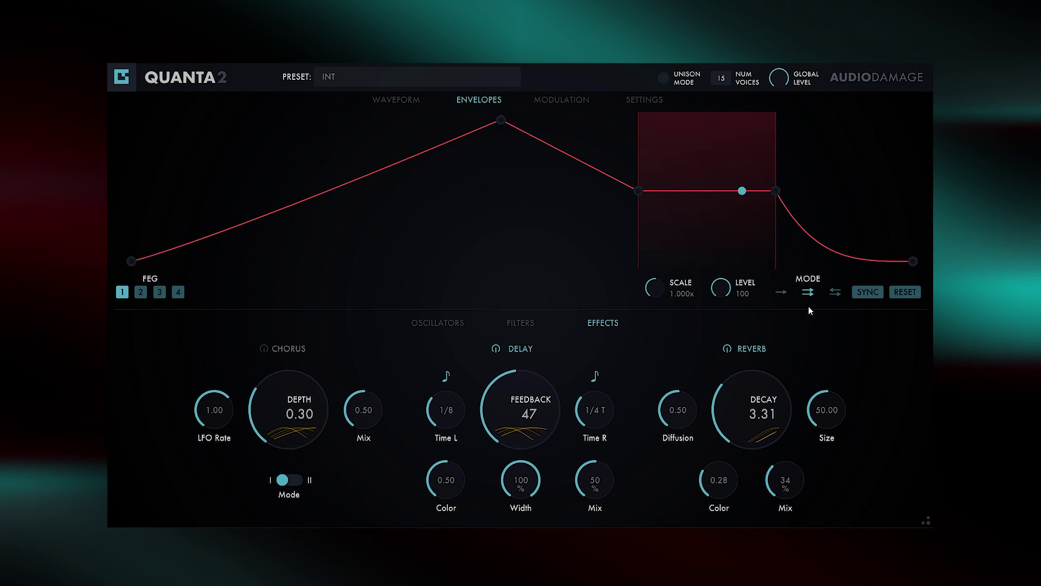
Try FEG 1 in the single-pass mode and restore its looping mode.
click(781, 292)
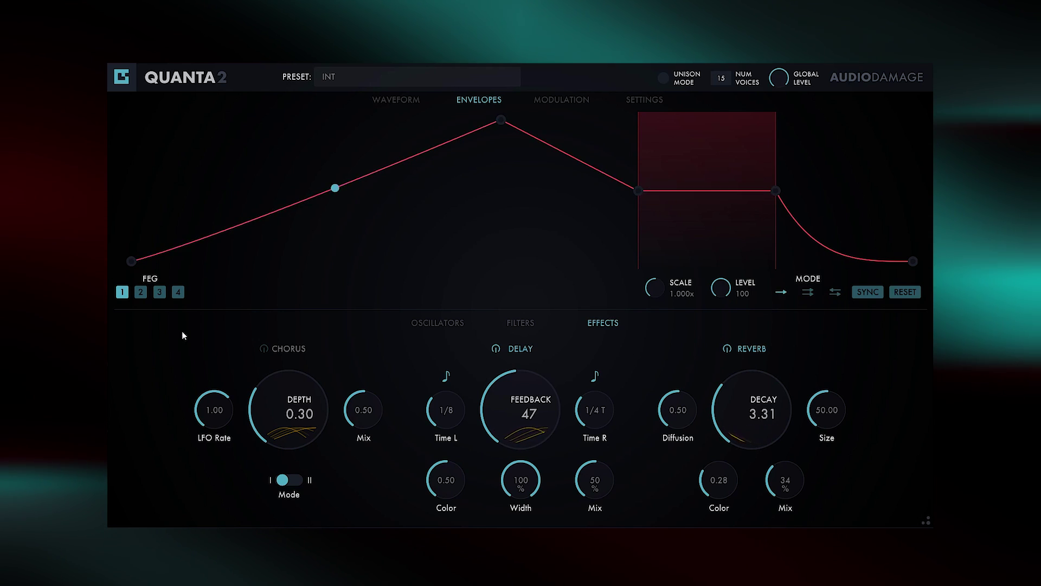
click(808, 291)
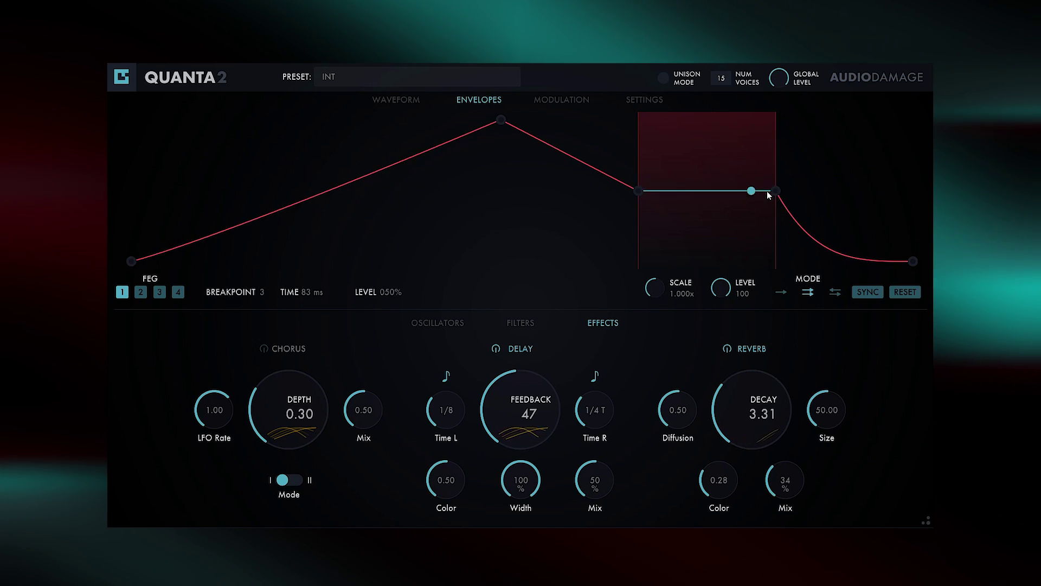
Reshape FEG 1's loop section into a longer, curved rise from 0% to 100%, with a shorter attack before it.
drag(777, 190, 780, 118)
drag(638, 190, 627, 260)
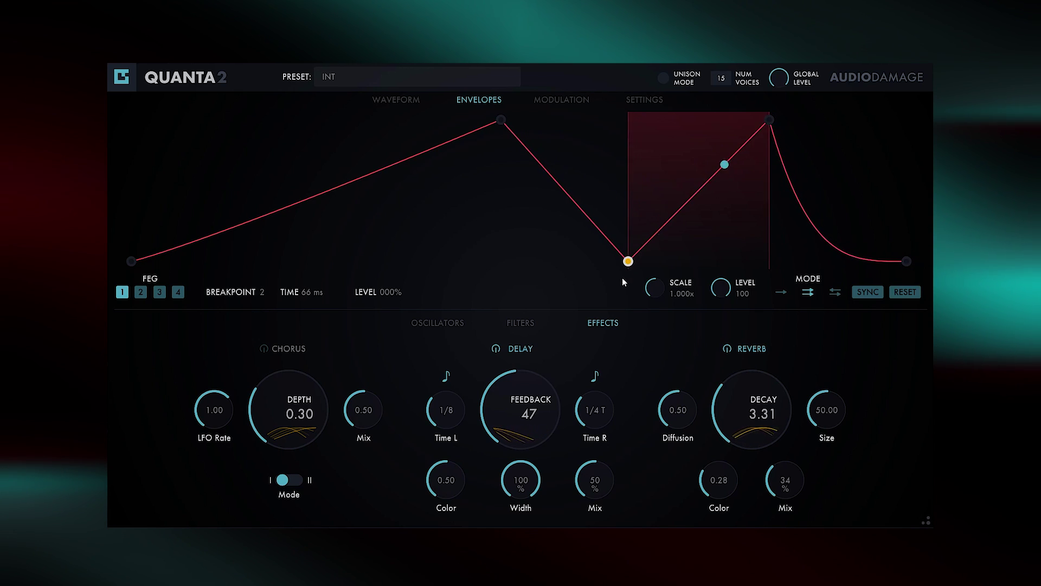
drag(780, 119, 718, 107)
drag(555, 233, 582, 245)
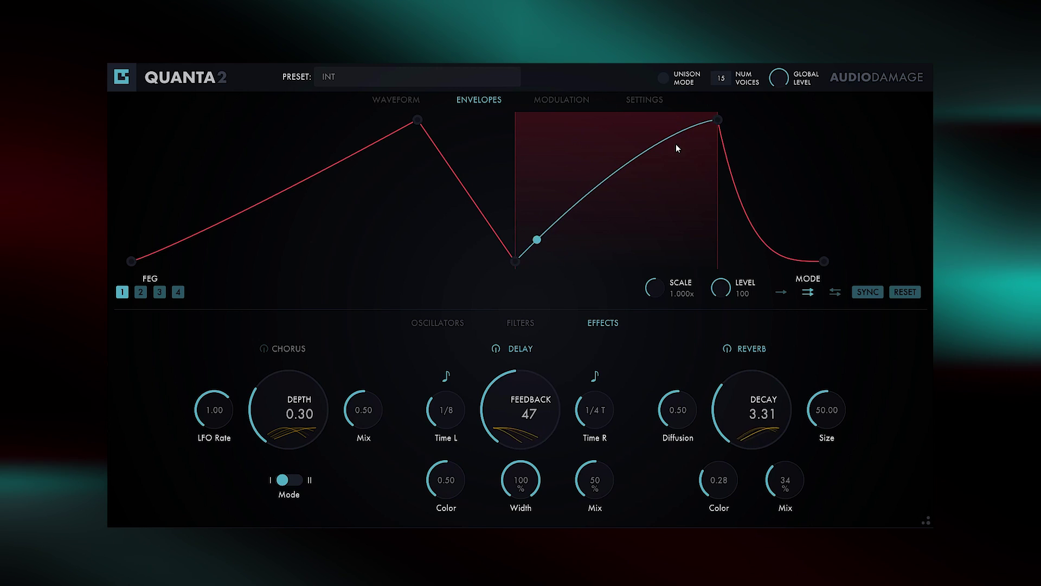
Add a breakpoint inside FEG 1's loop and place it at 100% level and 0 ms for an instant rise.
double_click(613, 163)
drag(613, 163, 522, 109)
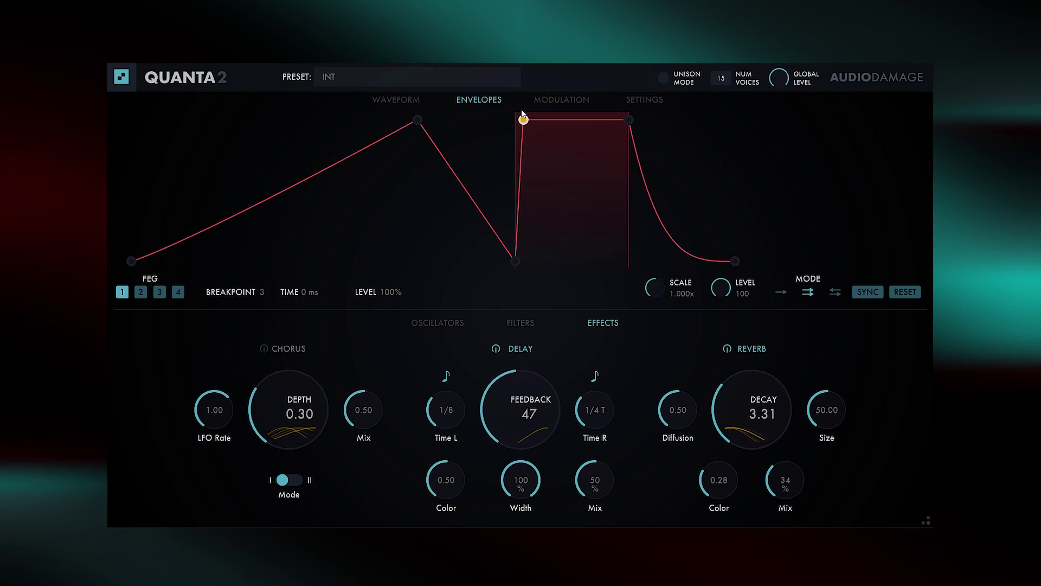
Lower the end of FEG 1's loop section to 0% so the loop falls in a curve.
drag(618, 121, 629, 316)
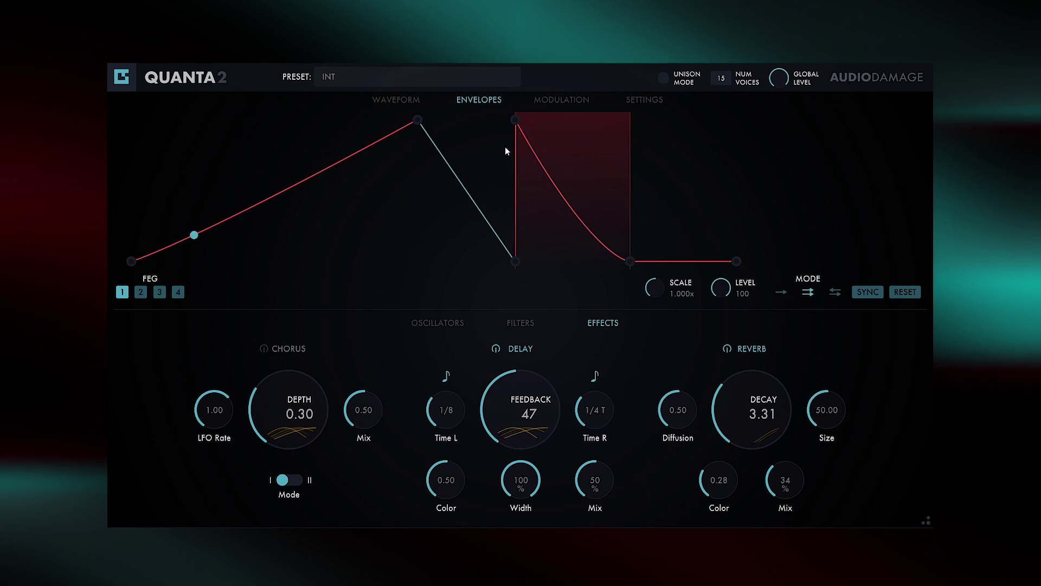
Raise the granular oscillator's grains to 28.72 and its grain length to 201.95.
click(401, 101)
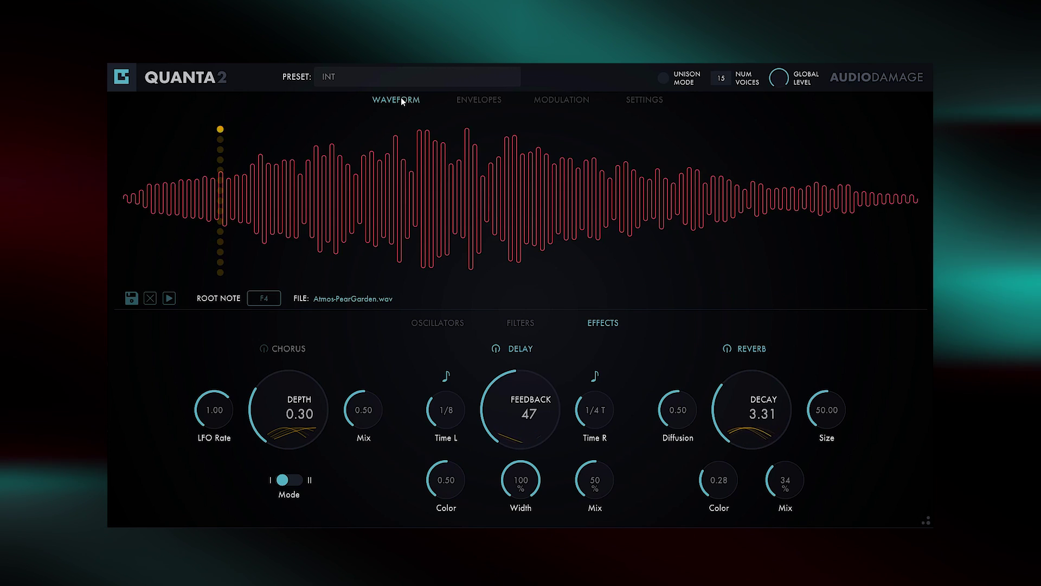
click(459, 323)
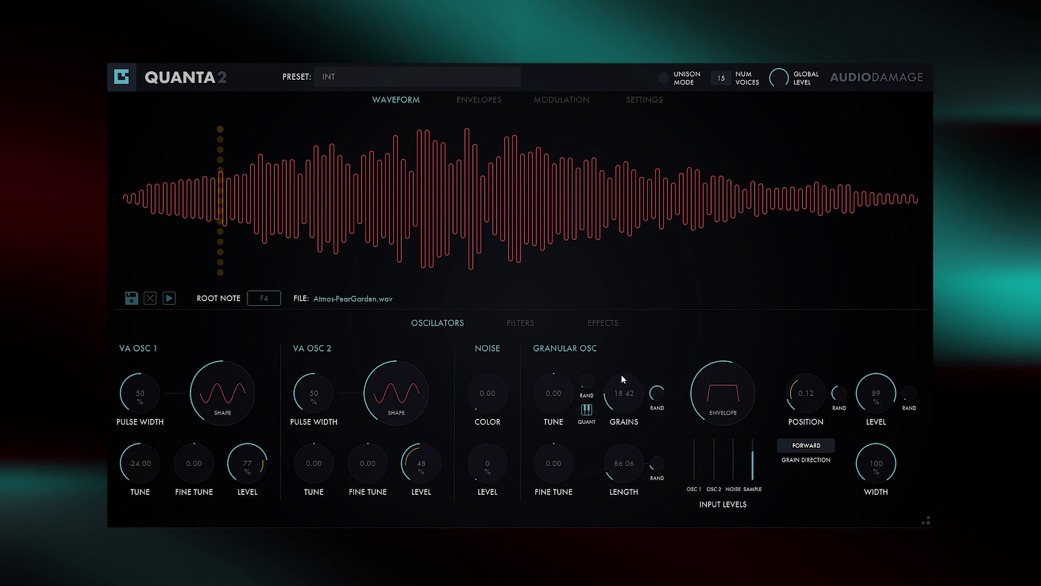
drag(623, 379, 632, 428)
Lengthen FEG 1's loop section and modulate the envelope's time scale with a positive amount of mod wheel.
click(482, 99)
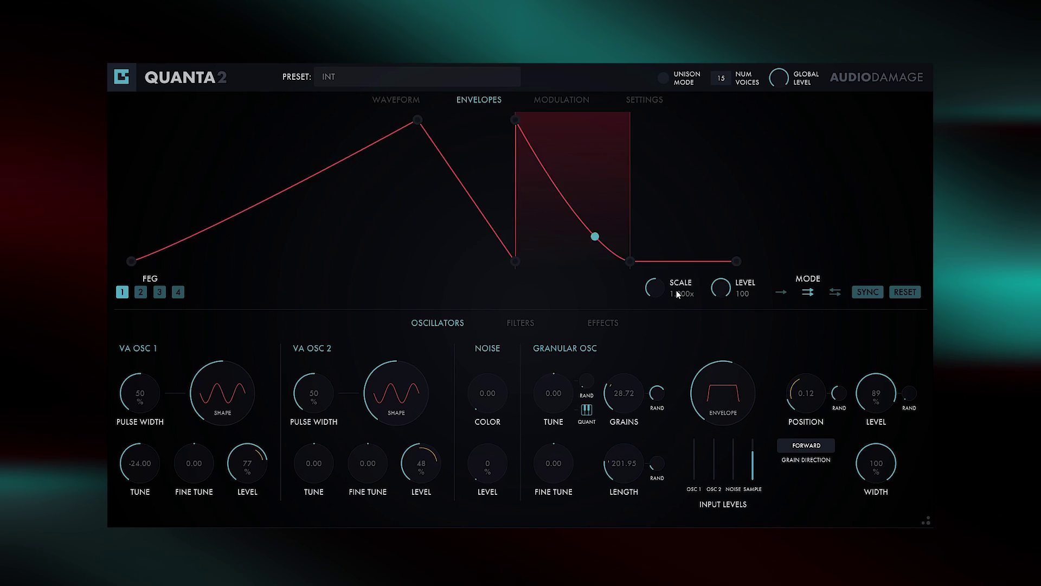
drag(629, 262, 700, 262)
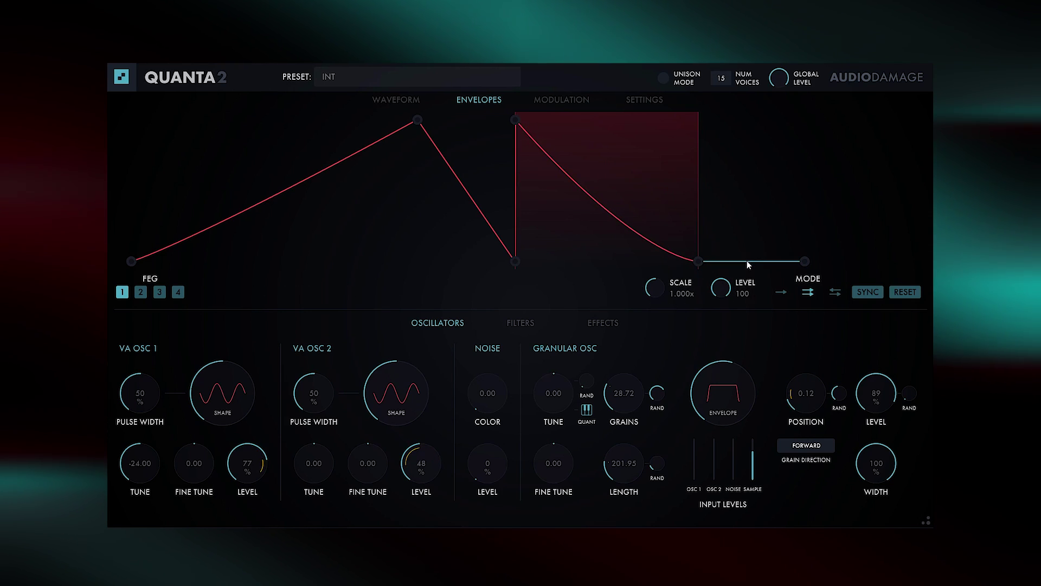
right_click(652, 289)
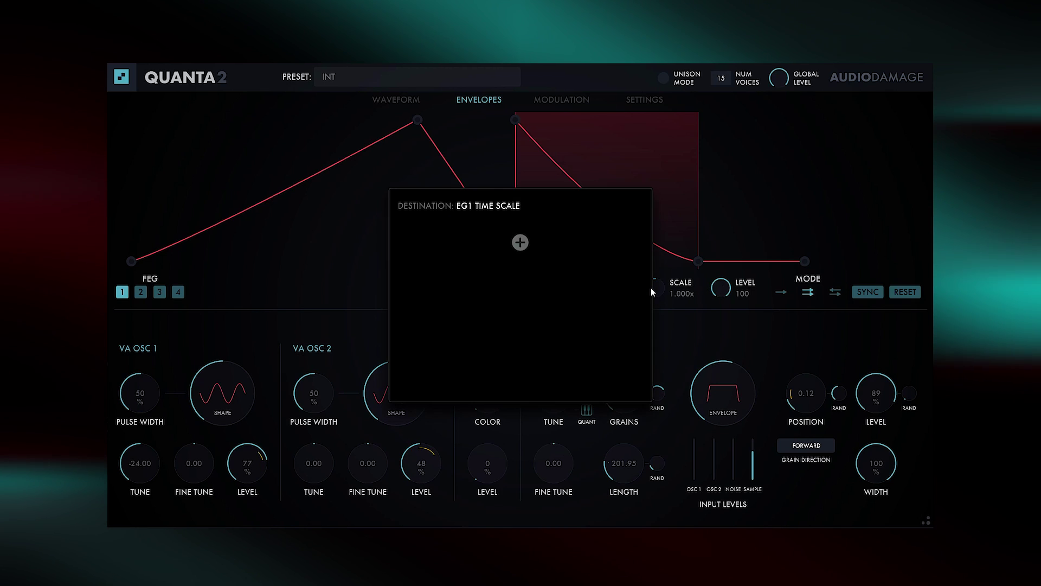
click(522, 241)
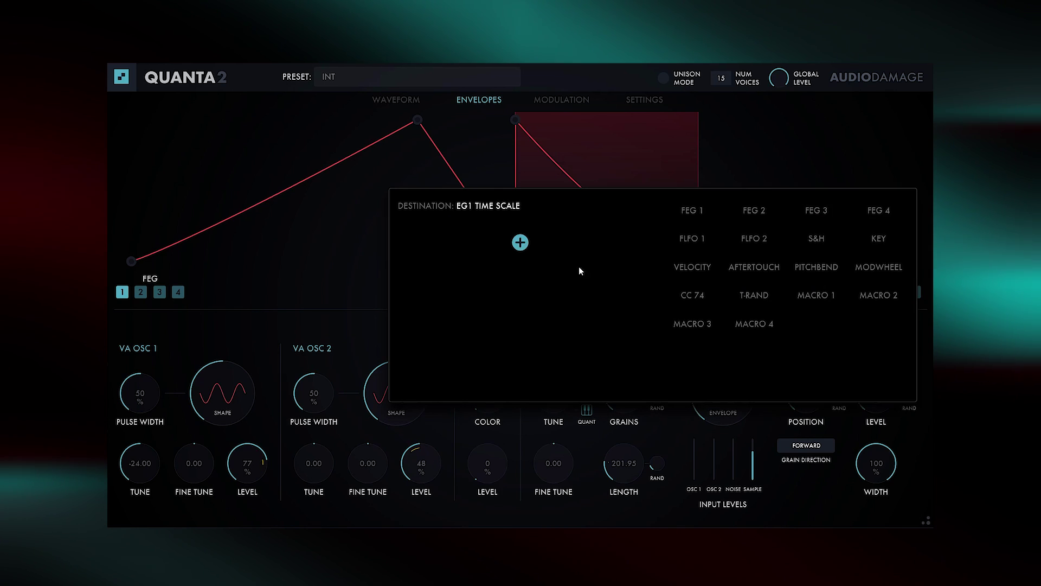
click(877, 266)
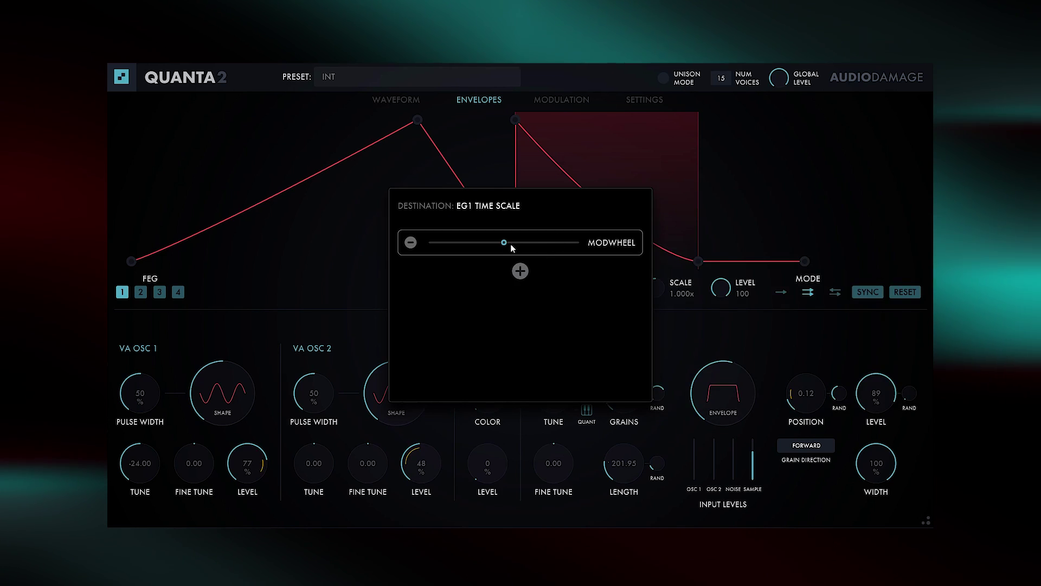
drag(504, 242, 550, 248)
Shorten FEG 1's loop section, raise its end to about 32% and delete the 24% breakpoint after it.
drag(700, 262, 597, 263)
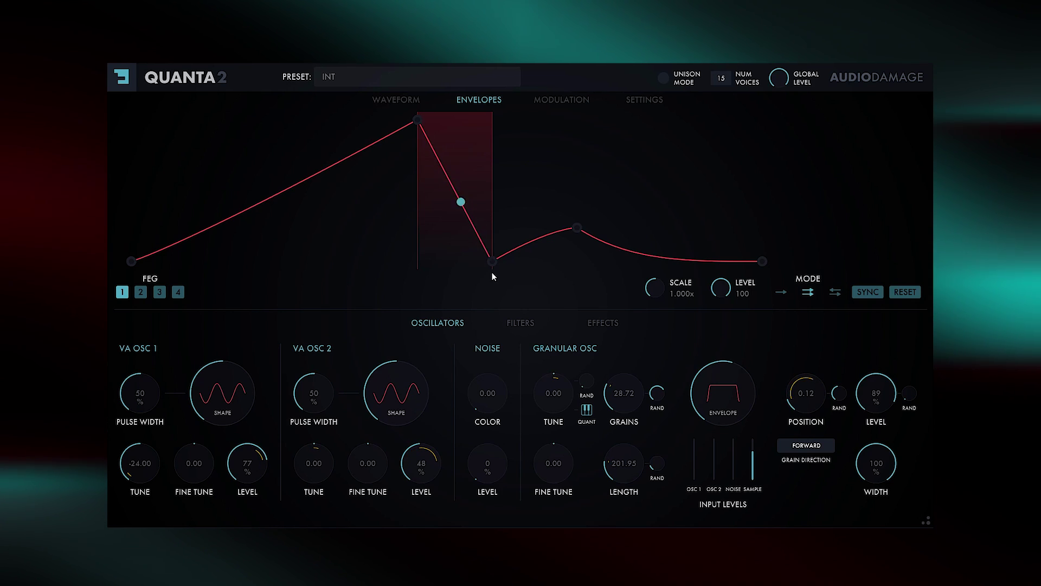
drag(492, 263, 493, 217)
double_click(577, 229)
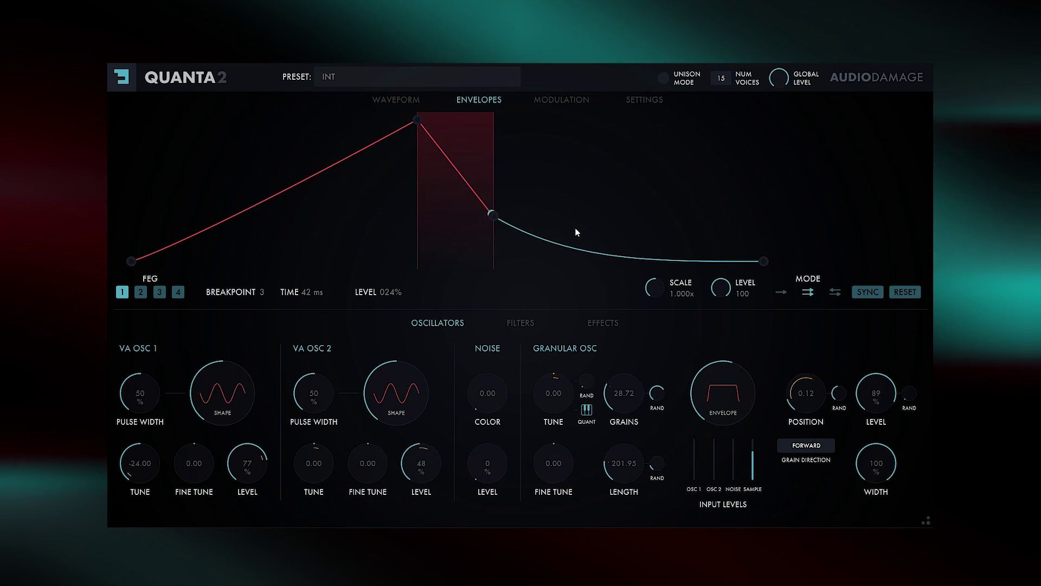
Try the parallel routing of the two filters and restore the serial routing.
click(520, 322)
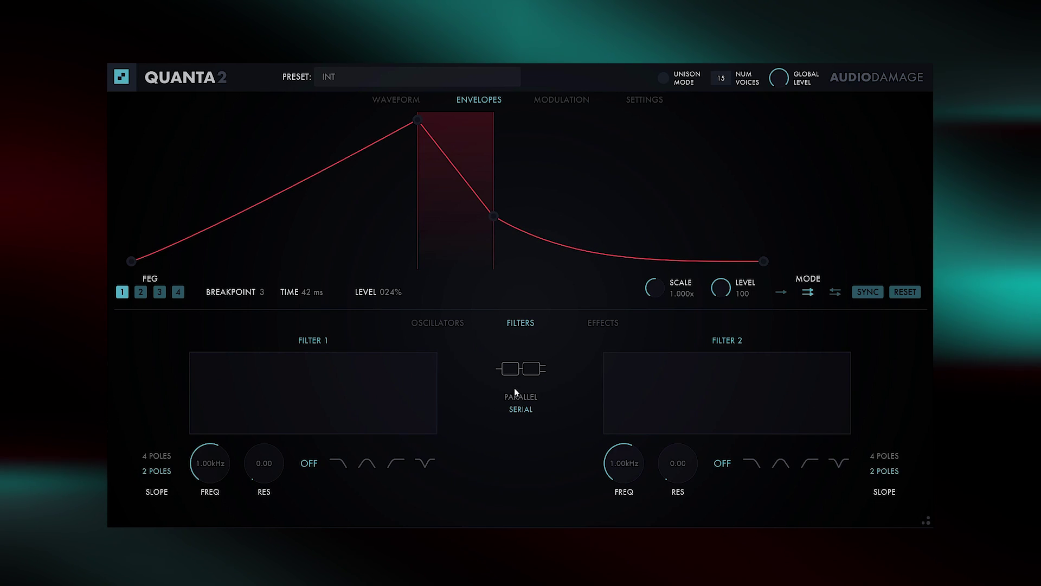
click(522, 402)
click(520, 410)
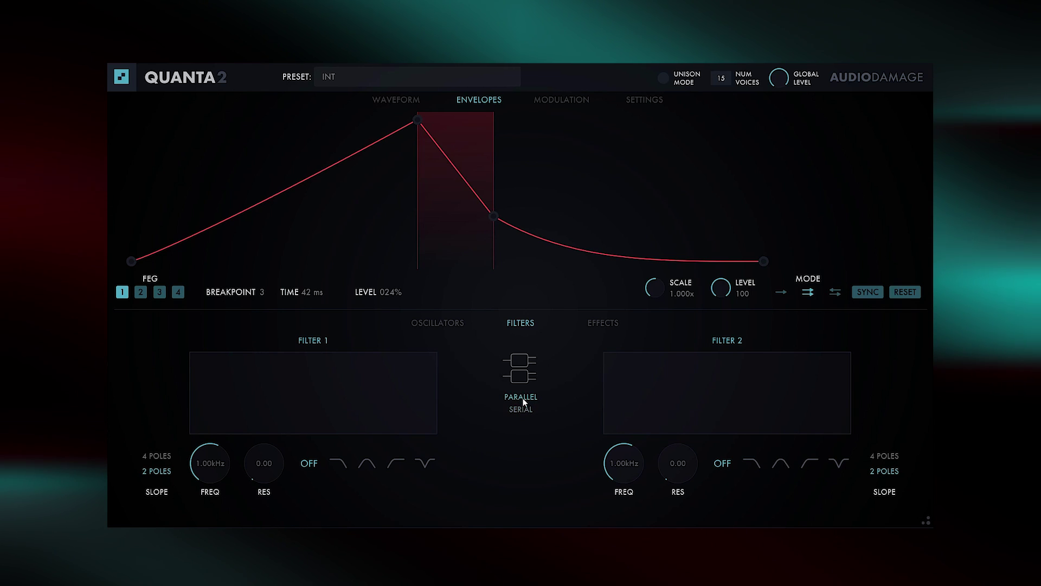
click(449, 324)
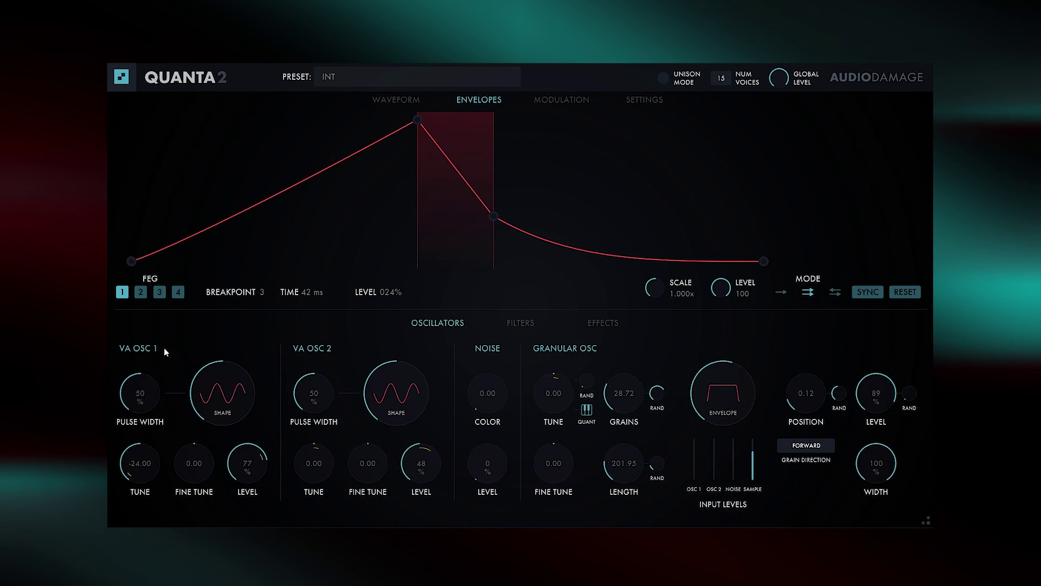
Set Filter 1 to low-pass, trying different cutoffs and resonances before leaving it at 18.0 kHz with 0.50 resonance.
click(512, 324)
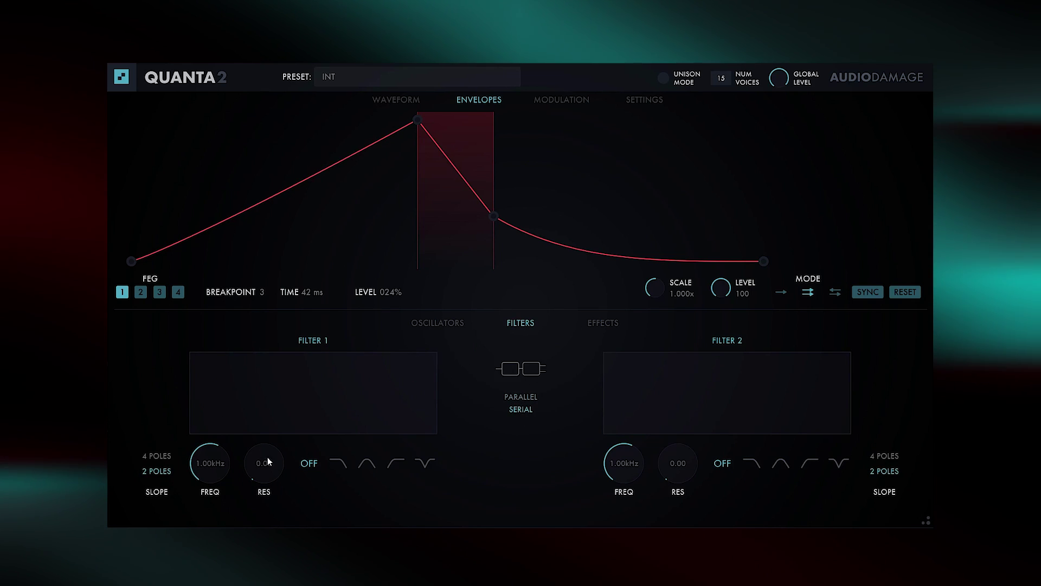
click(337, 463)
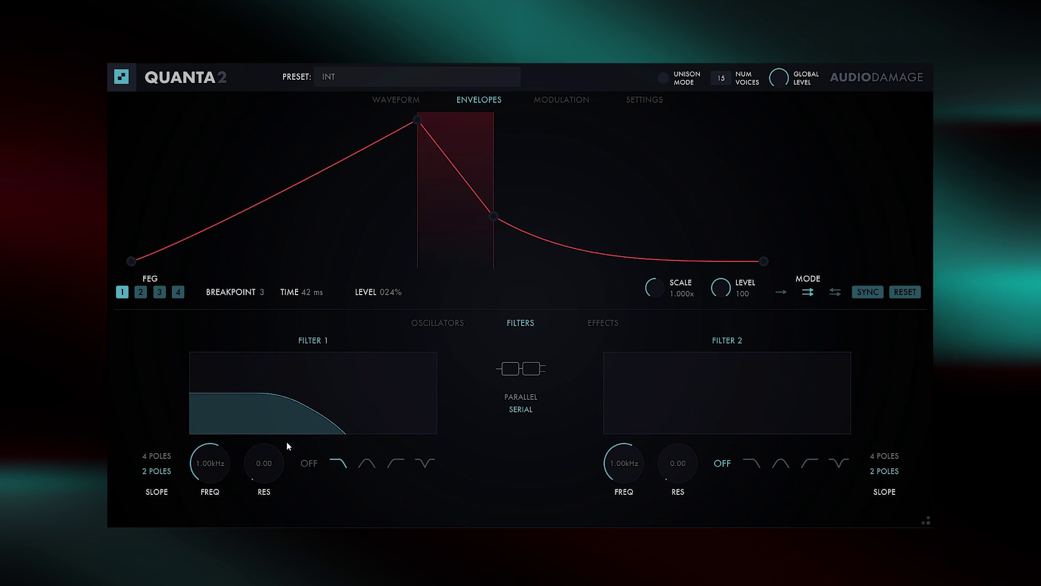
drag(267, 441, 269, 419)
drag(202, 455, 219, 516)
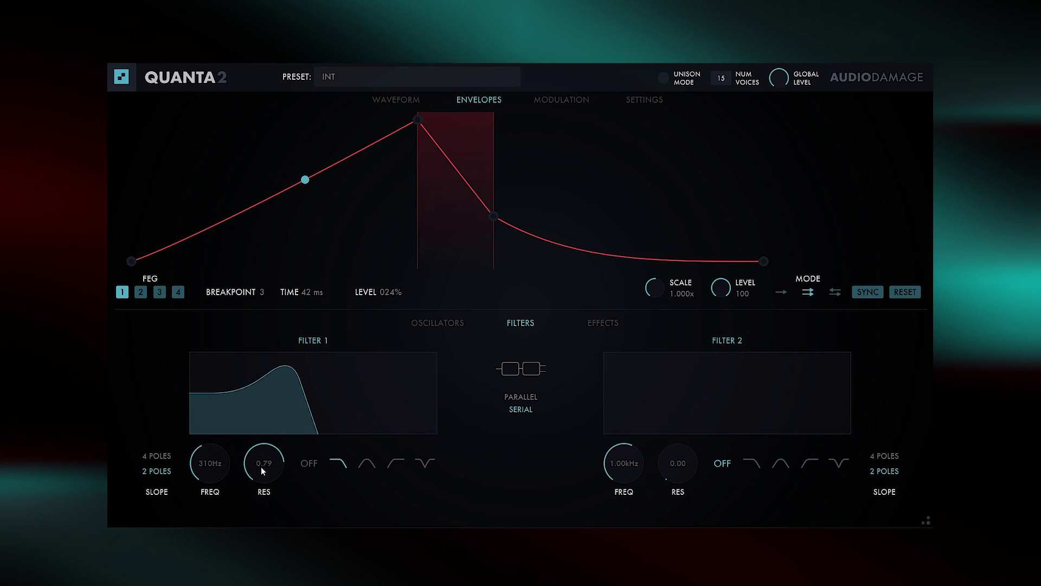
drag(262, 466, 235, 395)
drag(268, 448, 265, 497)
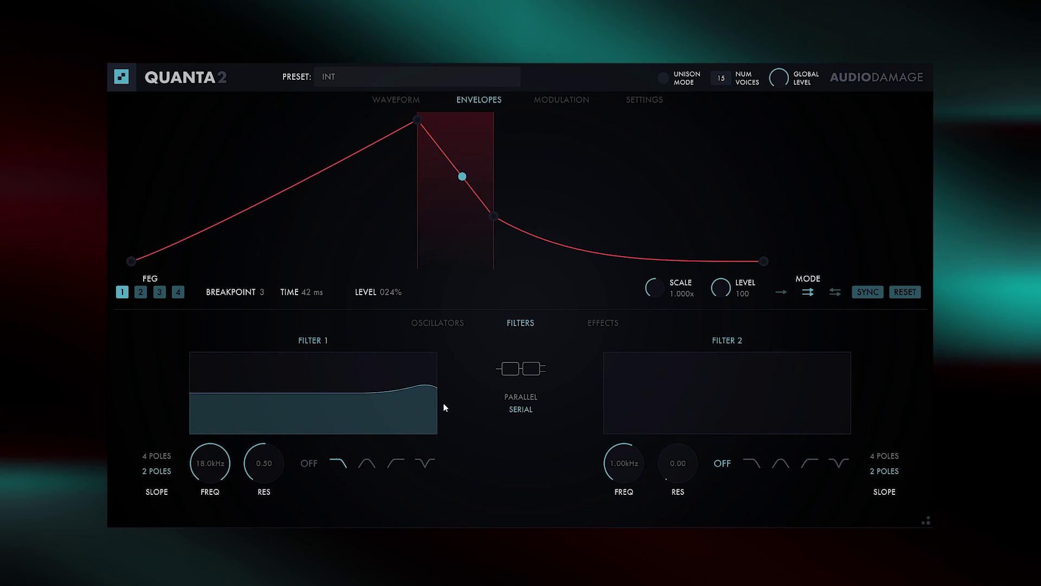
Compare parallel with serial filter routing, keep serial and set Filter 2 to notch.
click(526, 396)
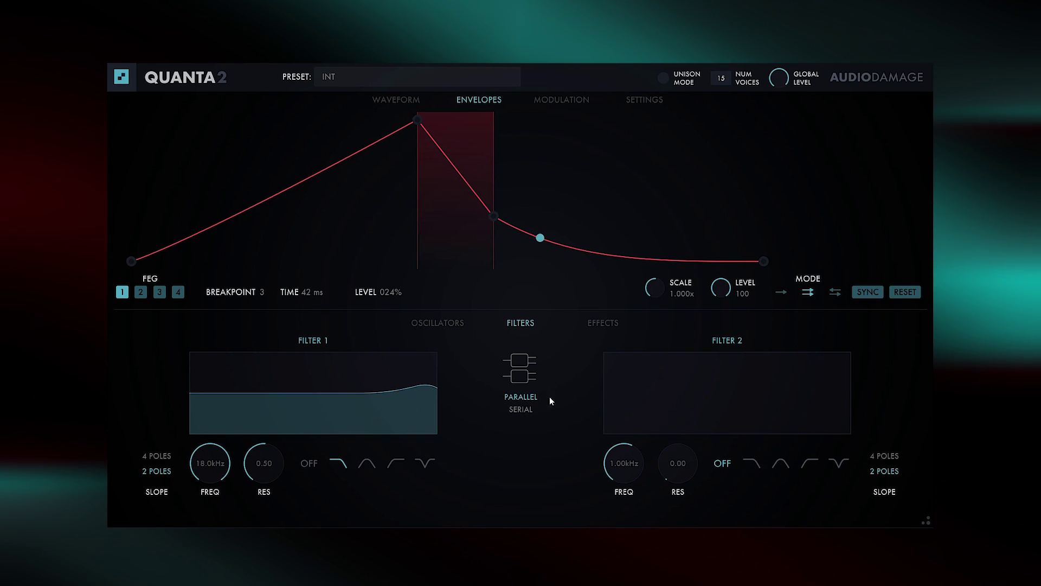
click(838, 462)
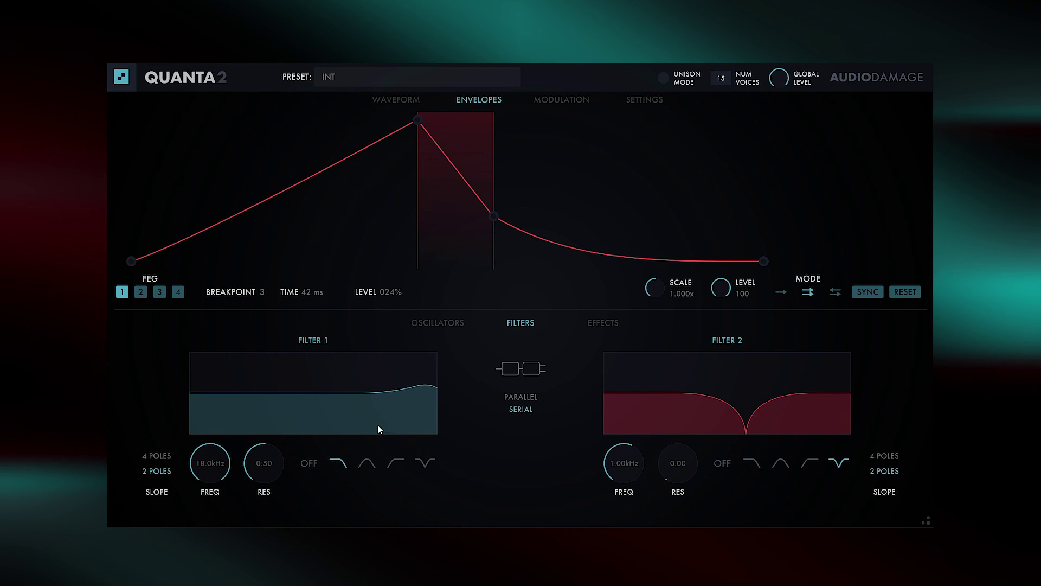
Give FEG 1 an instant attack and a longer loop section held at 100%.
drag(417, 119, 132, 117)
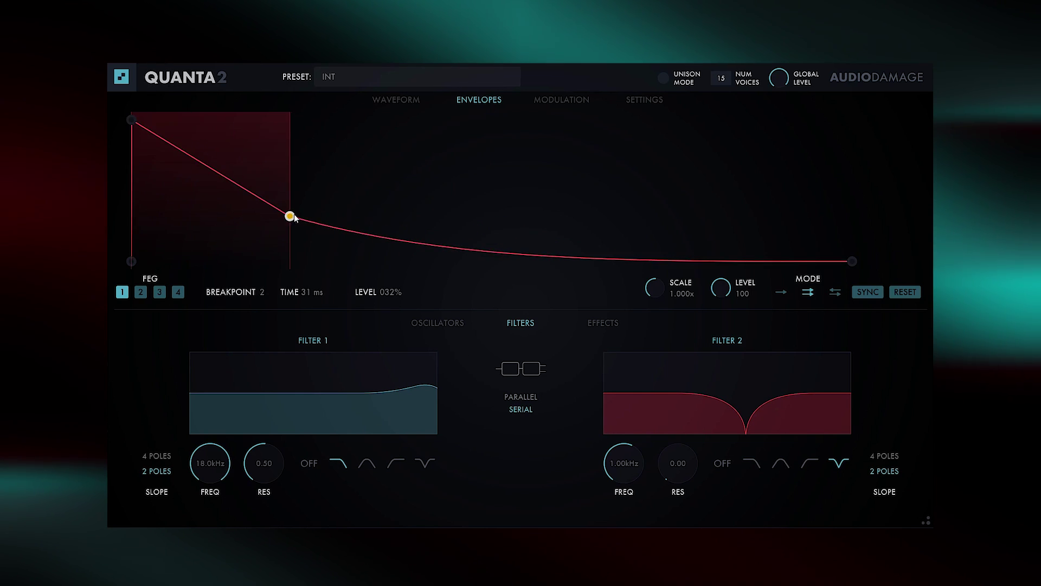
drag(290, 215, 372, 98)
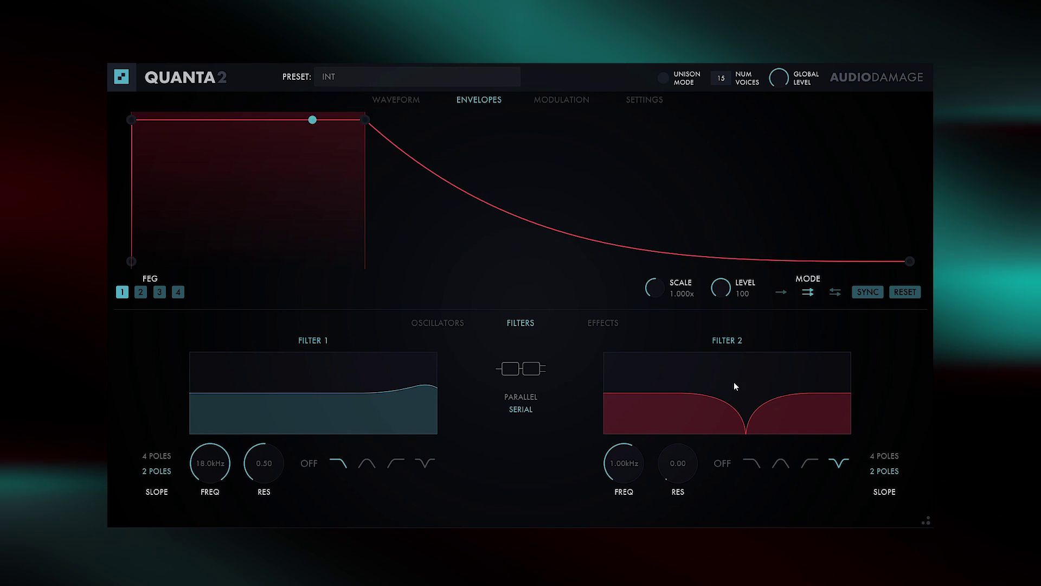
Tune Filter 2's notch to 286 Hz with 0.46 resonance, and bring back the waveform and oscillator views.
drag(756, 423, 630, 491)
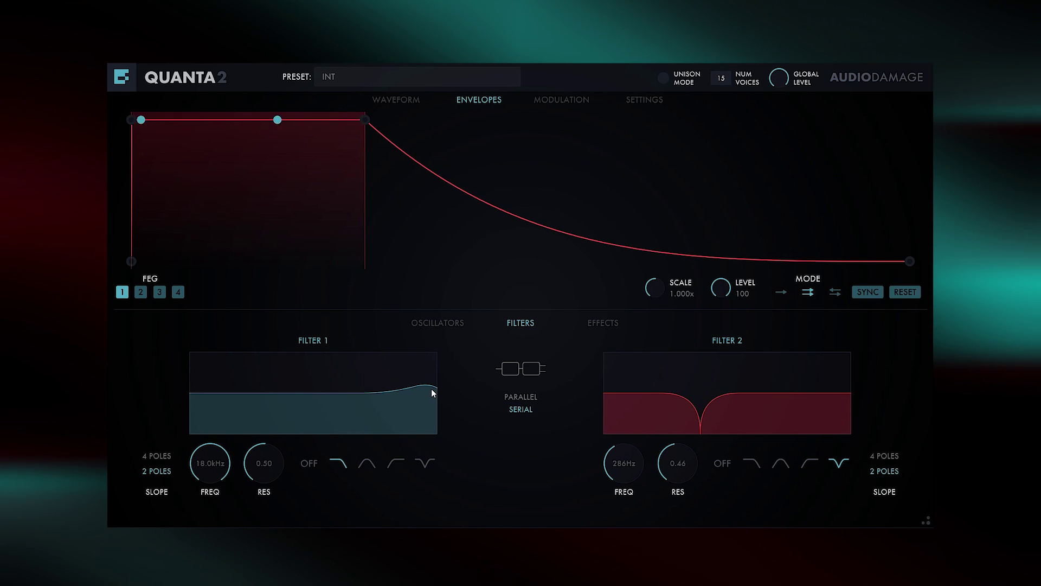
click(414, 106)
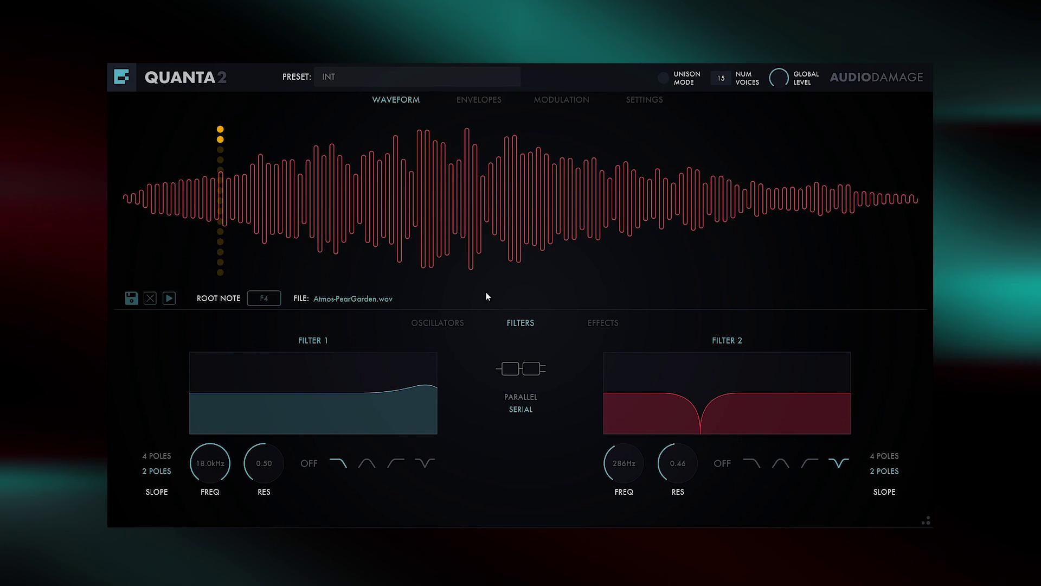
click(461, 323)
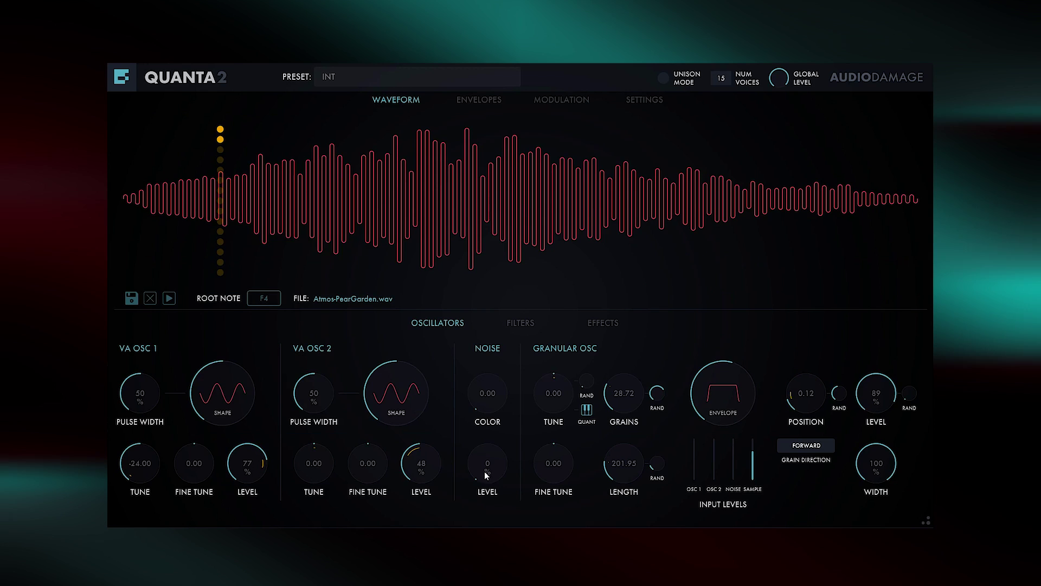
Load the INT preset from the User folder and load the sample BASS-Africabass1.wav into it.
click(366, 77)
click(239, 146)
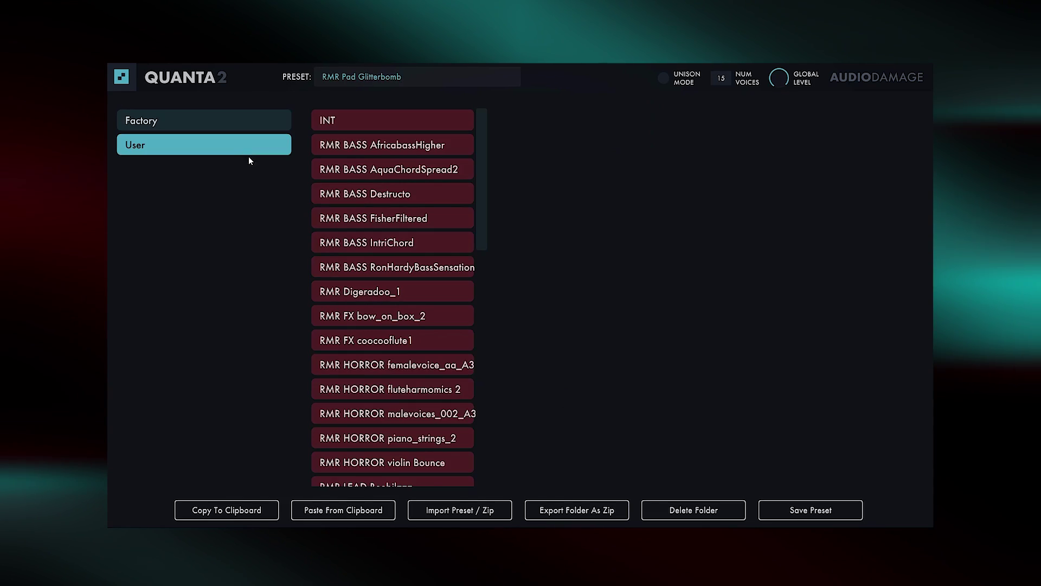
click(382, 123)
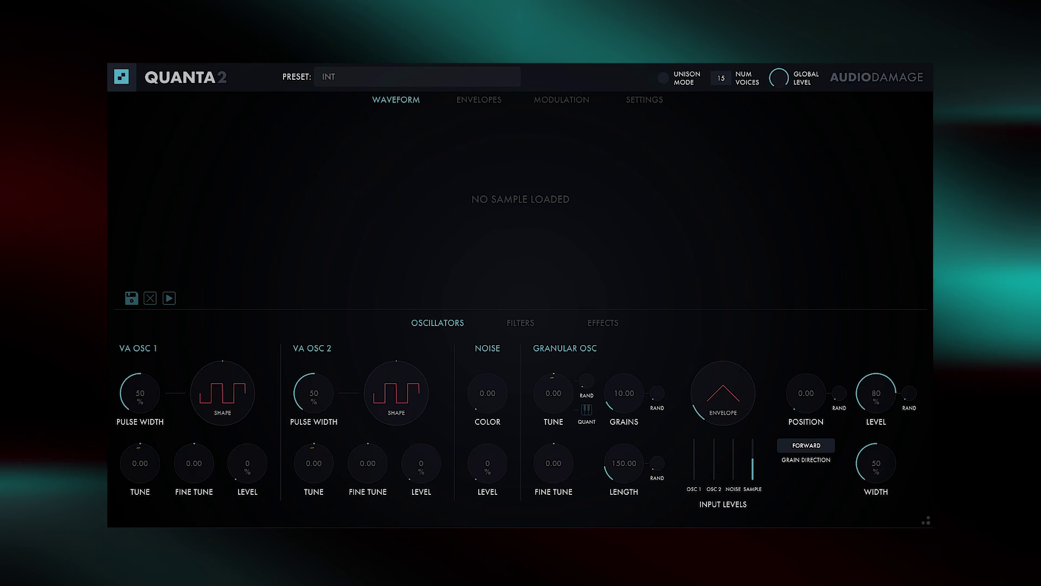
drag(456, 200, 451, 196)
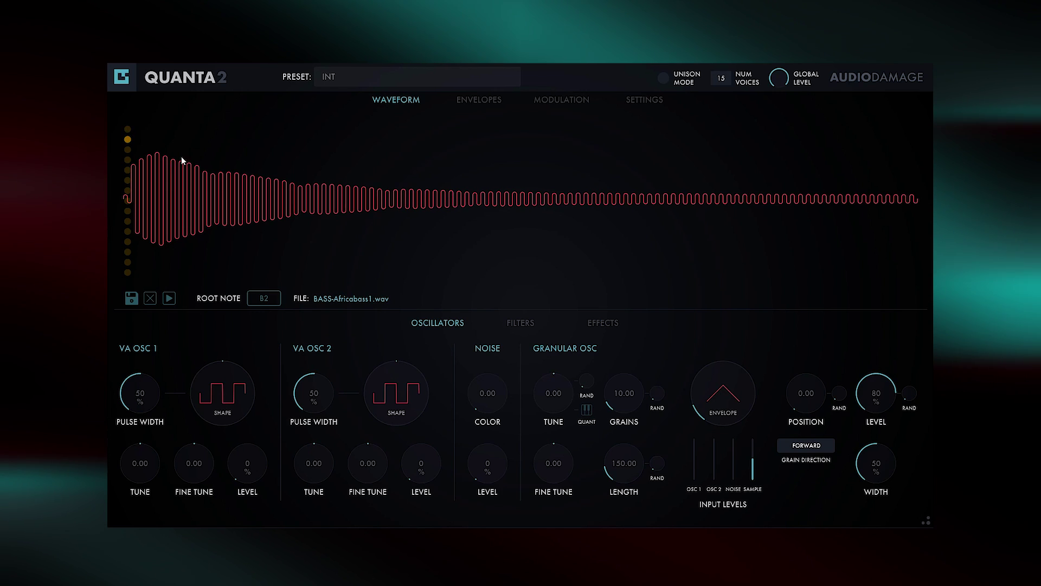
Set the granular oscillator's level to 100%, grains to 20.69, length to 157.99 and position to 0.01.
drag(877, 392, 896, 353)
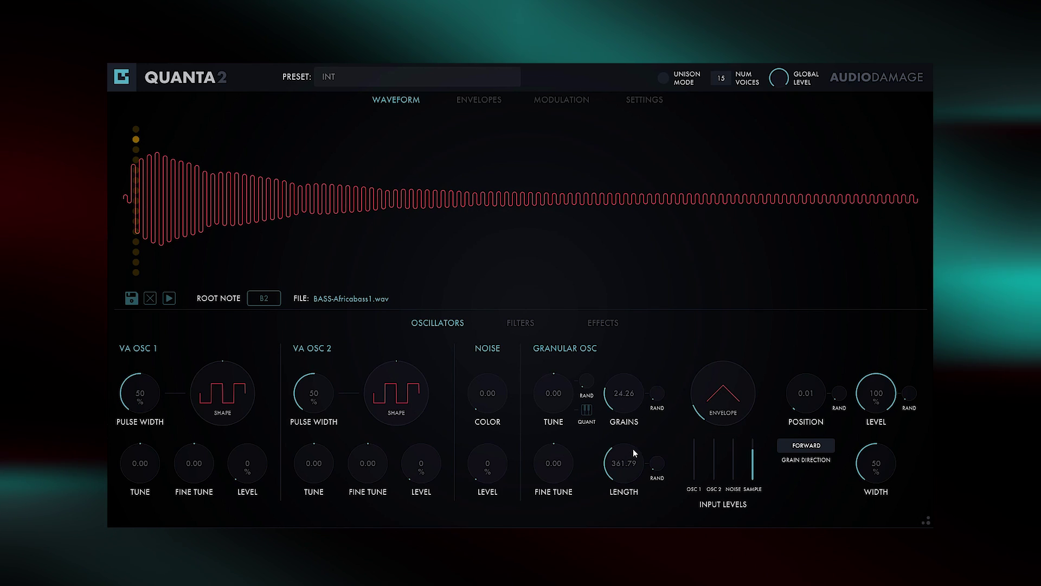
drag(633, 468, 632, 464)
drag(629, 397, 629, 396)
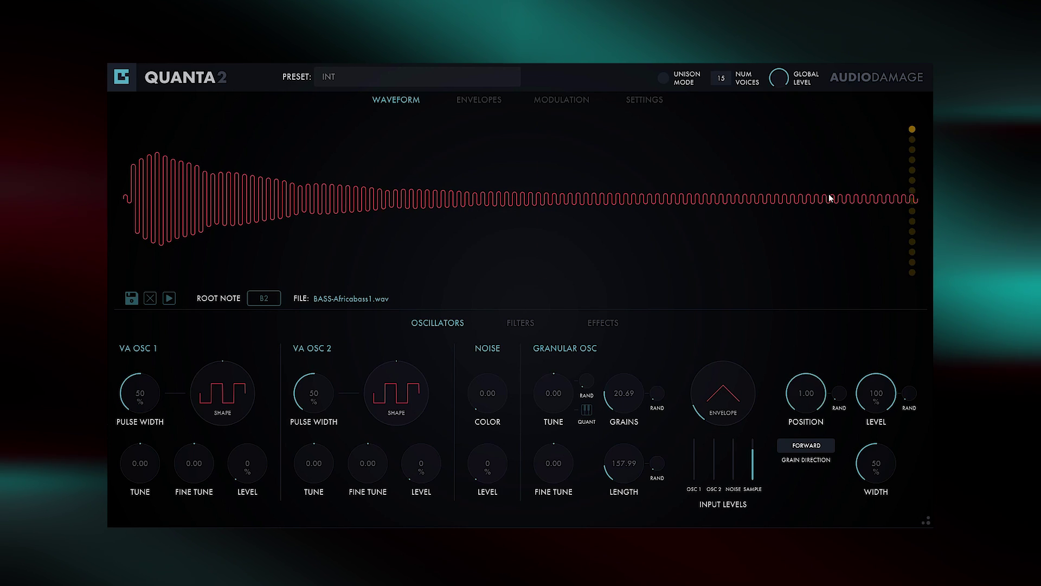
drag(128, 182, 136, 182)
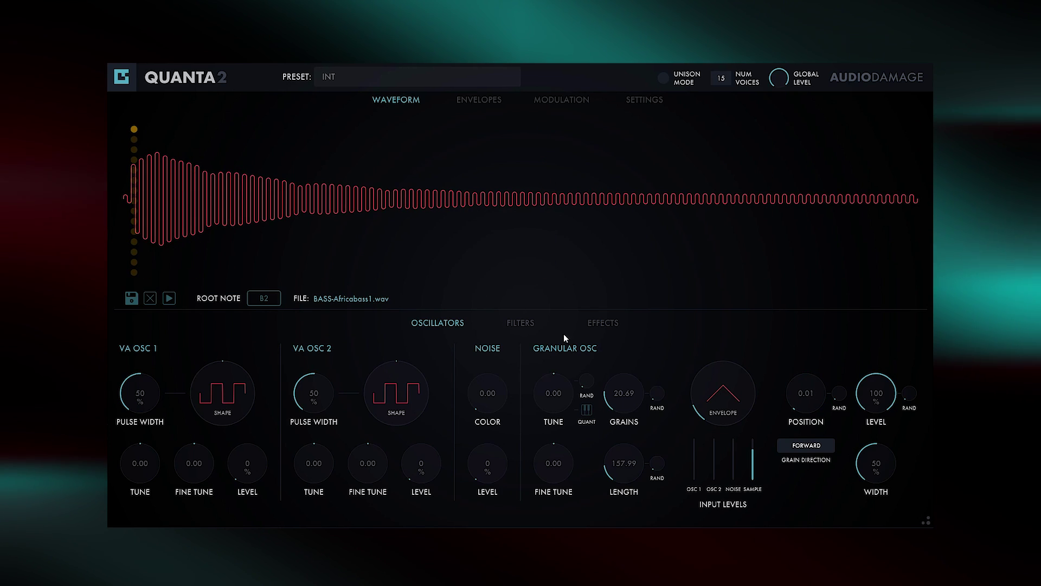
Modulate the grain source position with FEG 2 at the full positive amount.
right_click(802, 386)
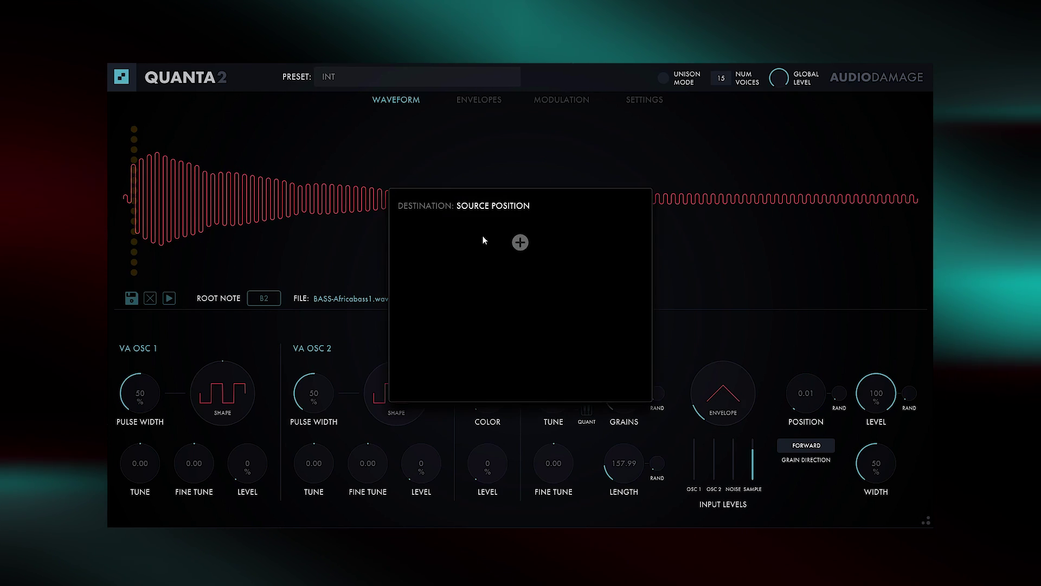
click(520, 242)
click(751, 213)
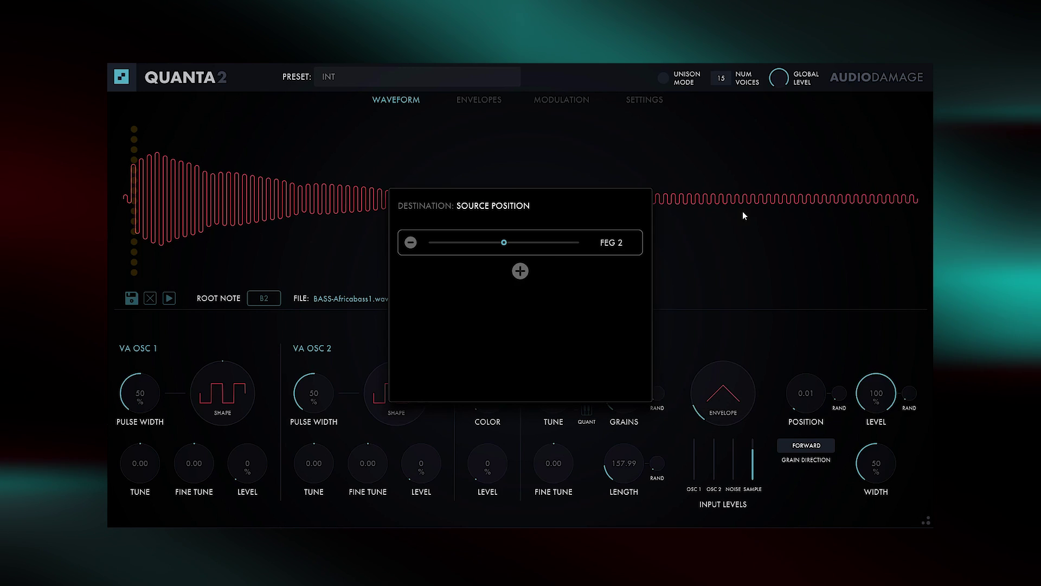
drag(541, 255, 625, 261)
click(675, 324)
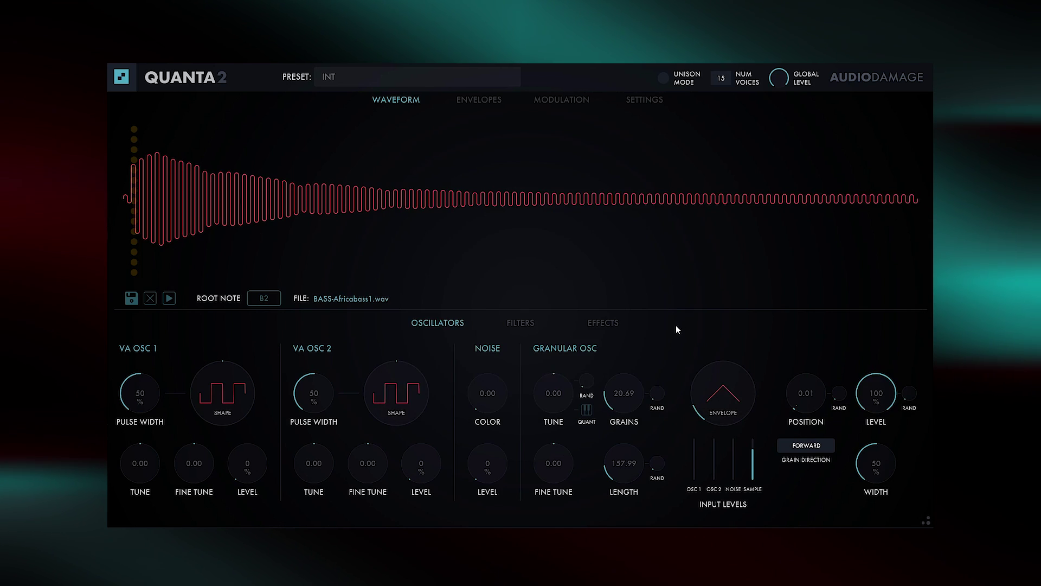
Reshape FEG 2 into an instant rise to 100% followed by a single long curved decay to 0%.
click(481, 99)
click(141, 292)
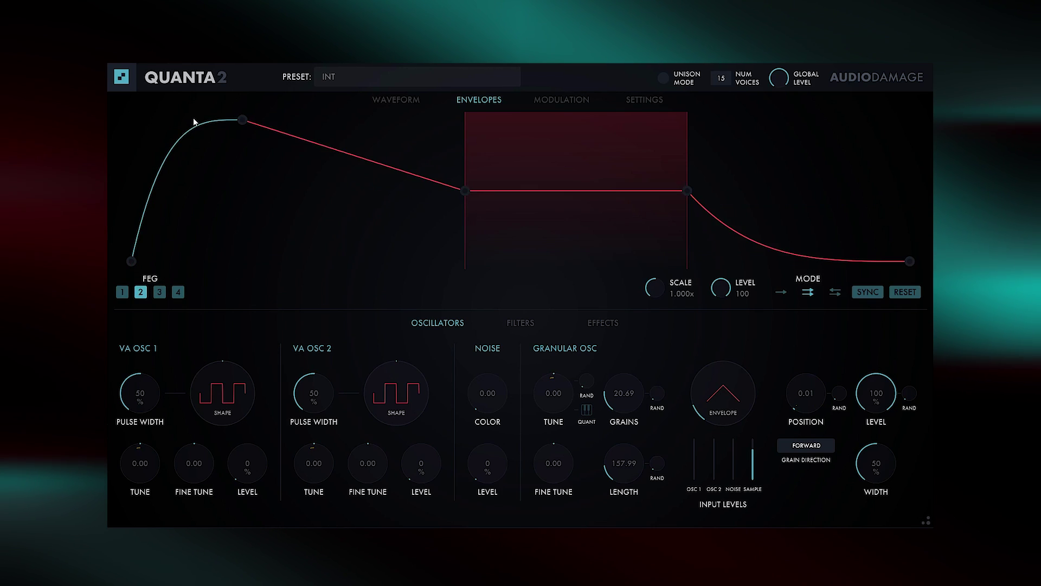
drag(242, 119, 131, 118)
drag(576, 191, 353, 191)
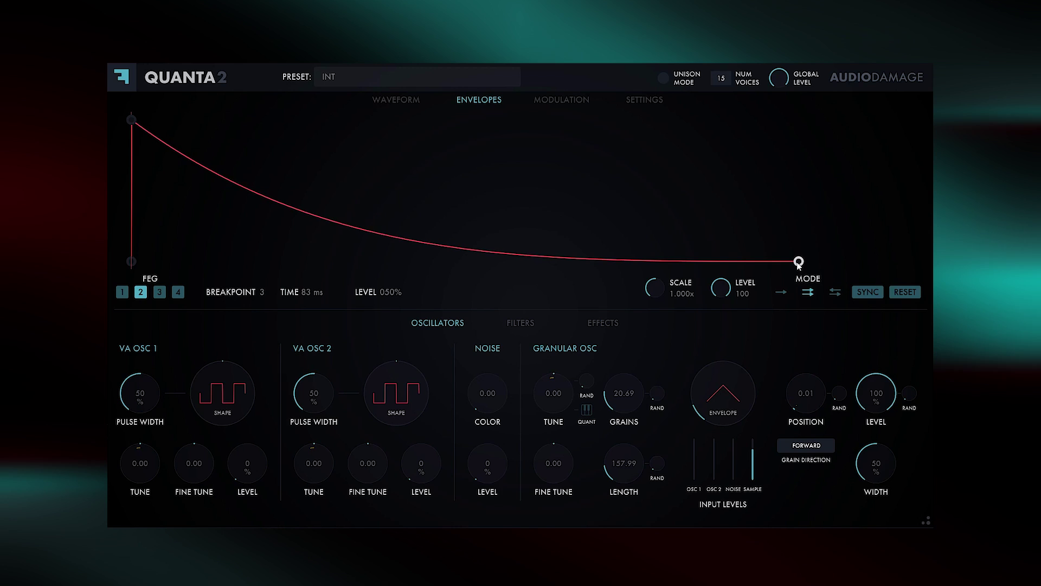
Move FEG 2's end point slightly later to lengthen the decay, and bring up the sample waveform view.
drag(794, 263, 819, 262)
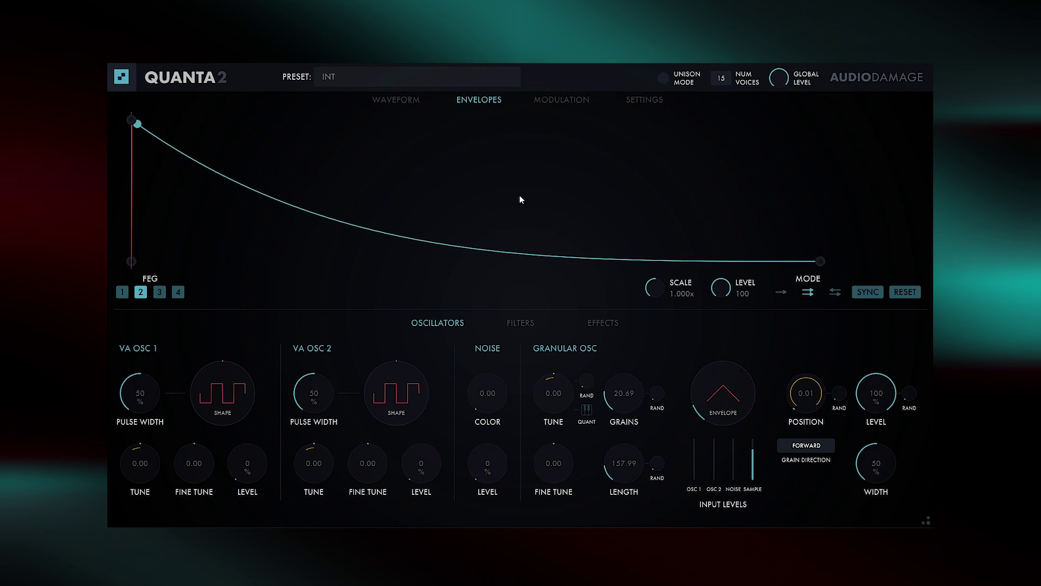
click(401, 103)
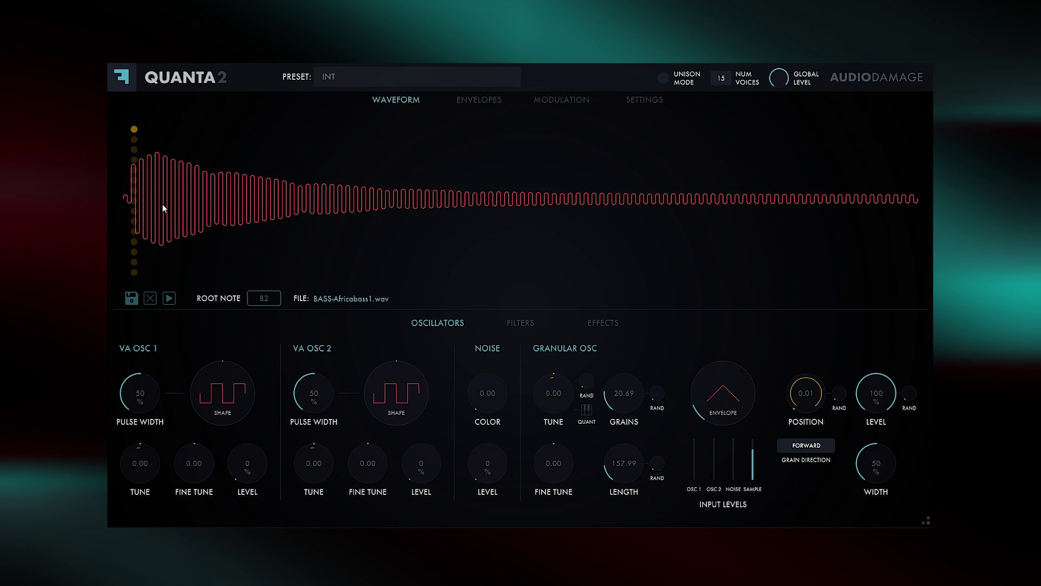
Set VA Osc 1's level to 100%, its tune to -12.00 and its shape to a sine wave.
drag(242, 383, 241, 292)
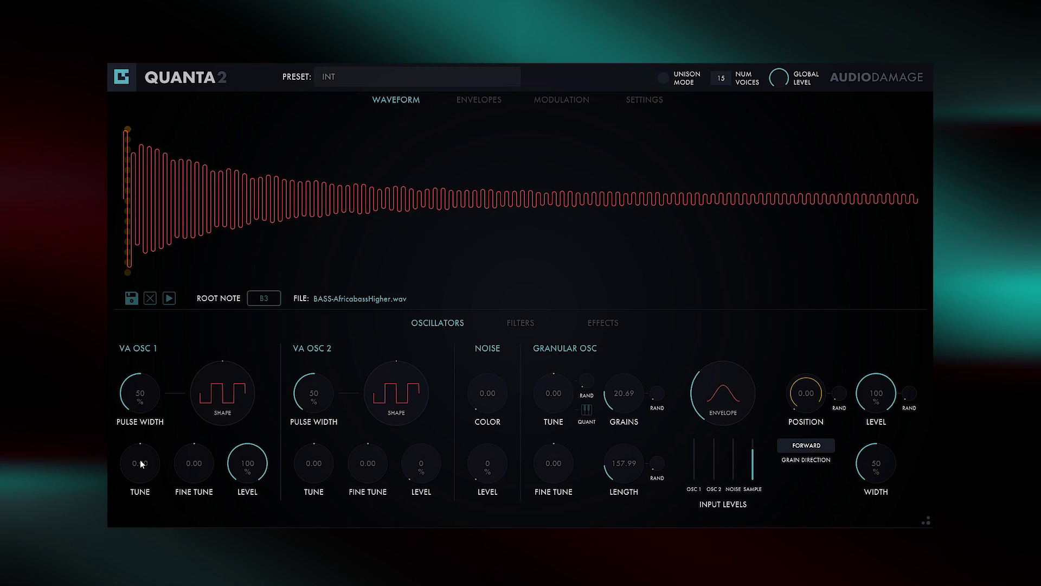
drag(140, 459, 188, 513)
drag(227, 411, 225, 452)
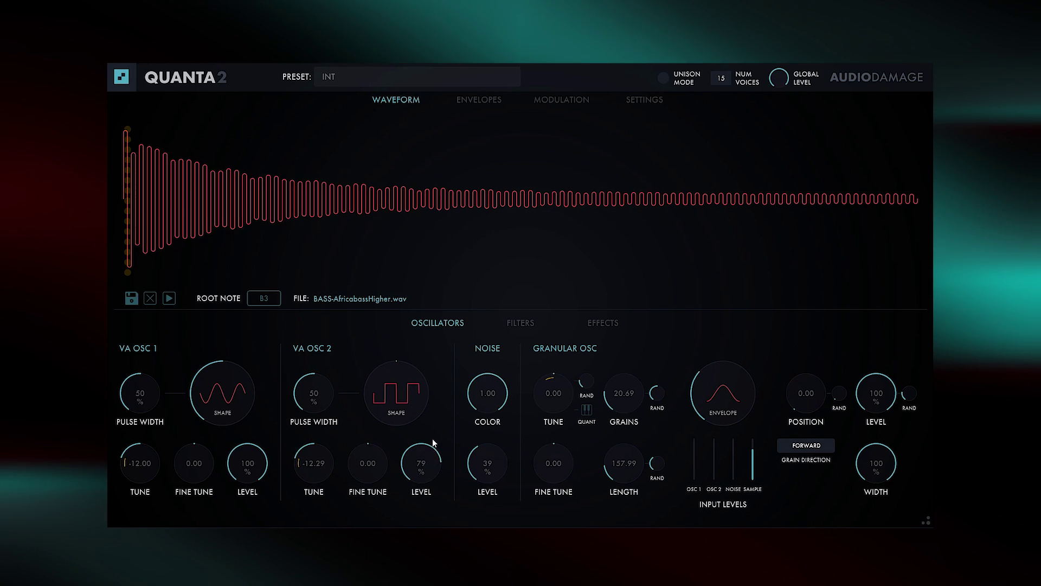
Lower the reverb's color in the effects section.
click(487, 100)
click(564, 101)
click(603, 323)
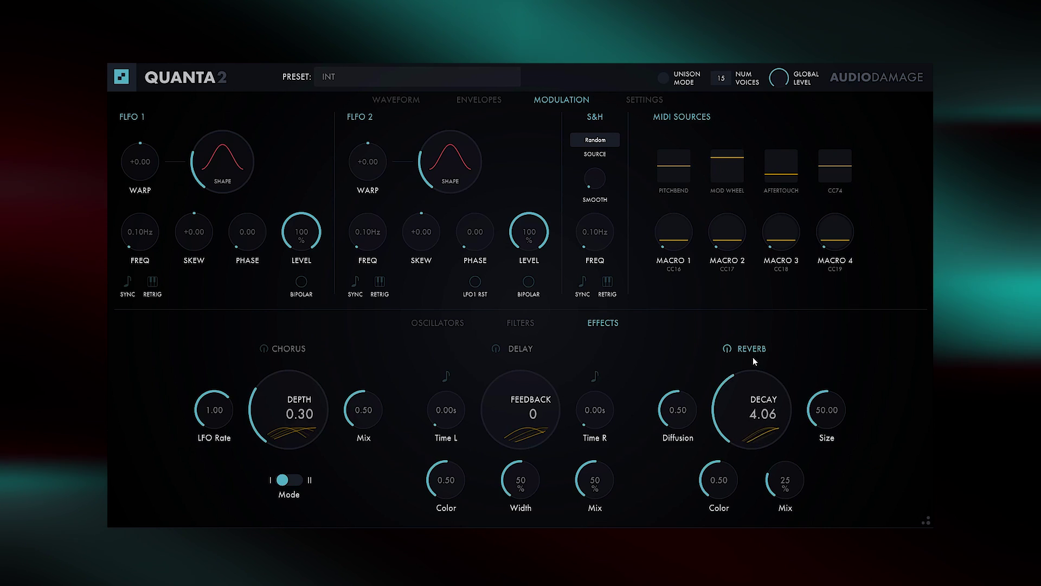
drag(714, 472, 710, 511)
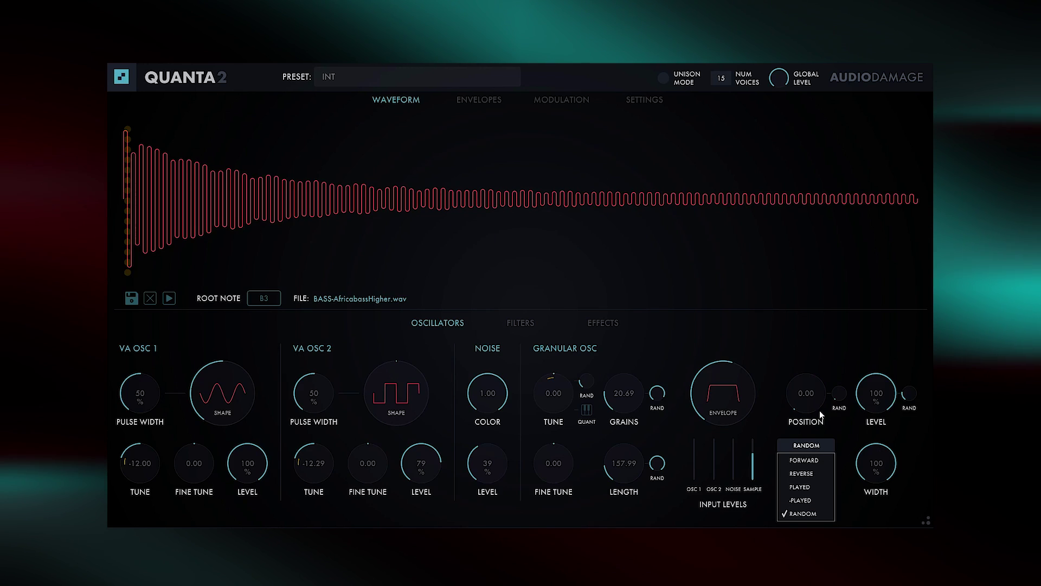
Switch the grain direction between Forward and Random, leaving it on Random.
click(817, 459)
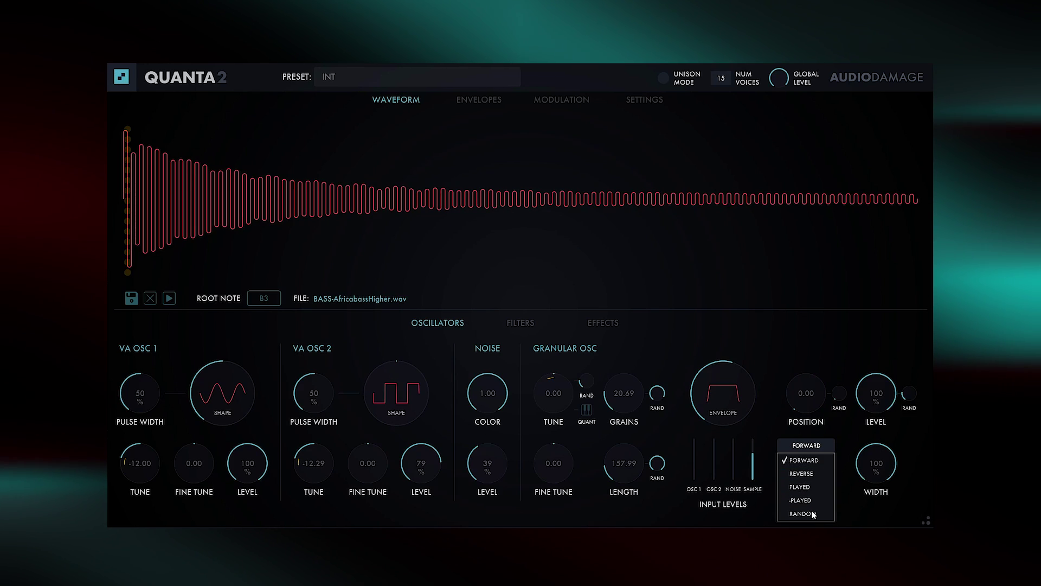
click(813, 513)
click(805, 447)
click(803, 515)
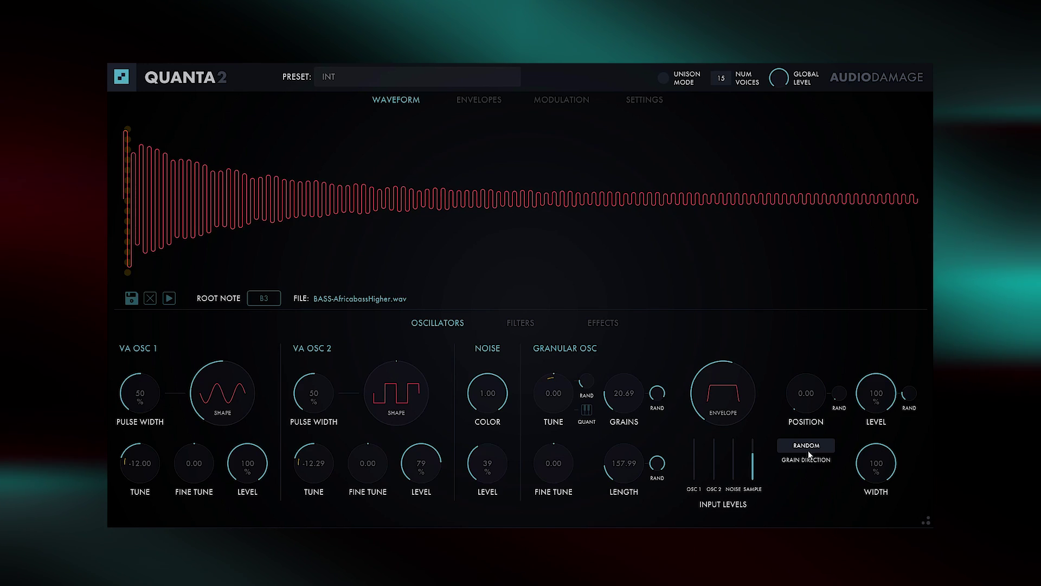
click(808, 448)
click(809, 514)
click(712, 458)
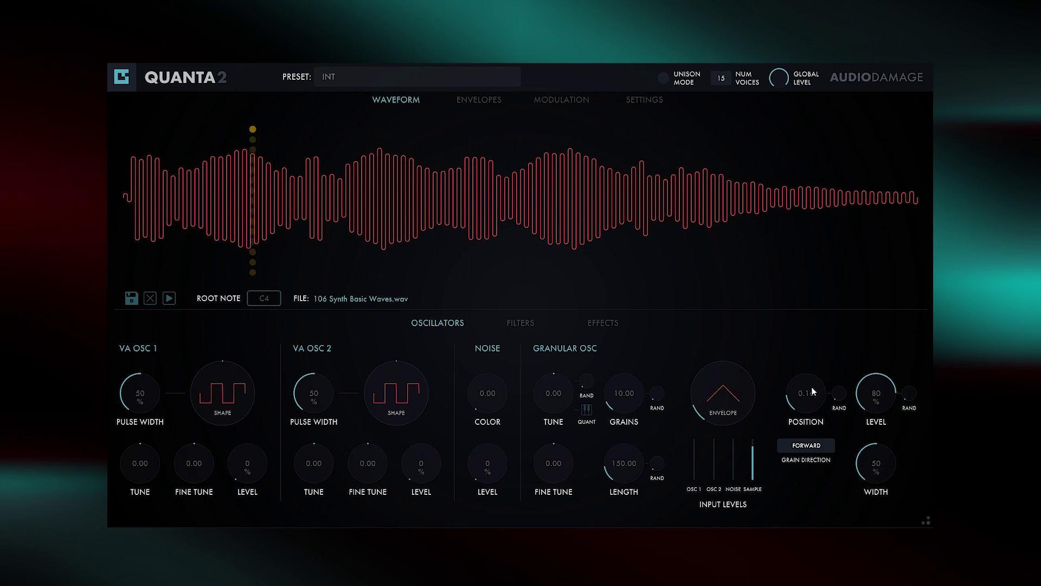
Set the granular oscillator's level to 90%, grains to 20.69, length to 301.85 and position to 0.52.
drag(813, 391, 816, 418)
drag(876, 395, 882, 350)
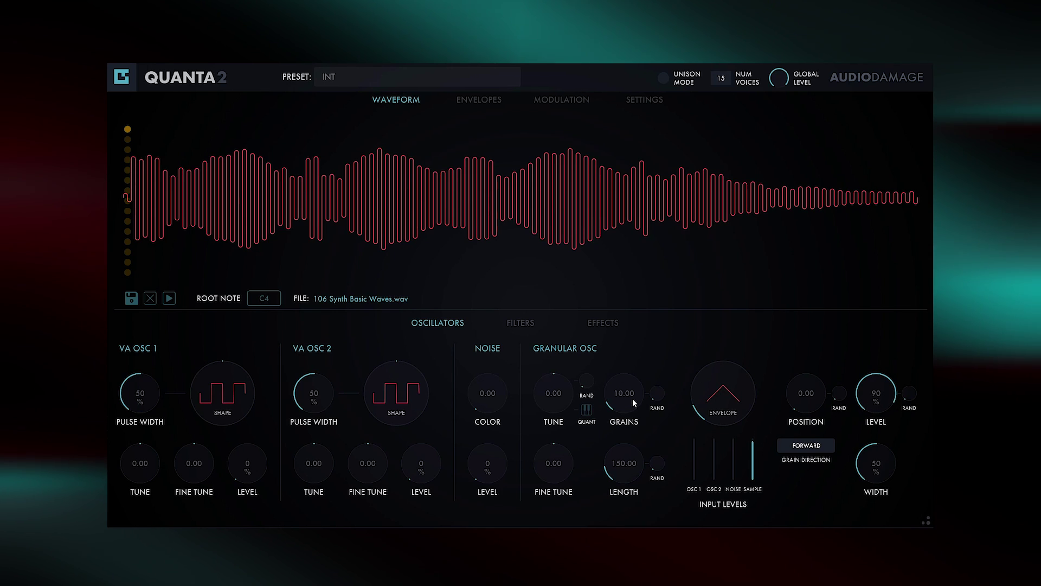
drag(630, 383, 630, 396)
drag(627, 471, 629, 447)
drag(807, 391, 825, 349)
Modulate the grain source position with Aftertouch at about a third of the full positive amount.
right_click(813, 389)
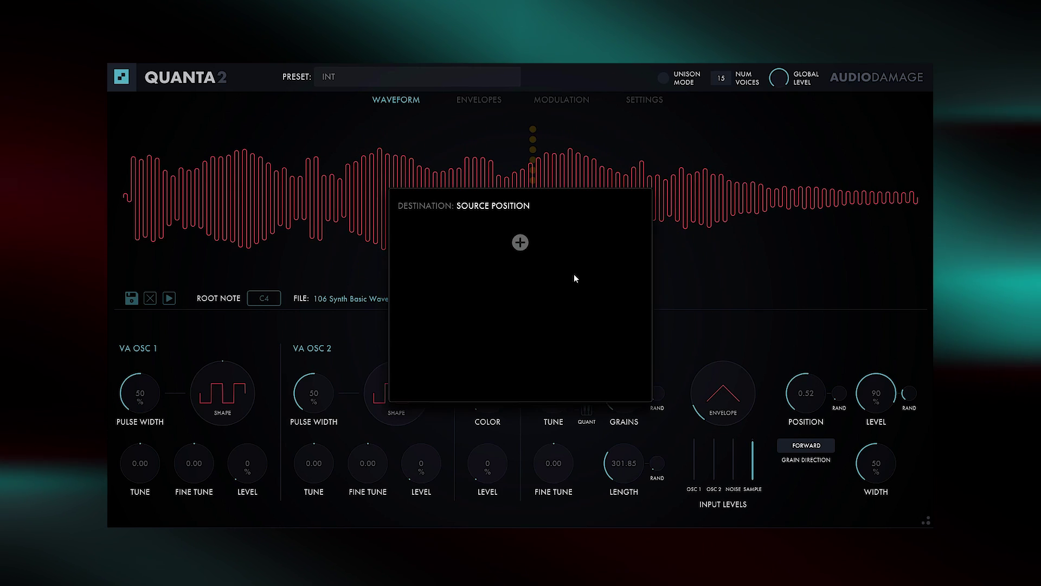
click(521, 243)
click(753, 268)
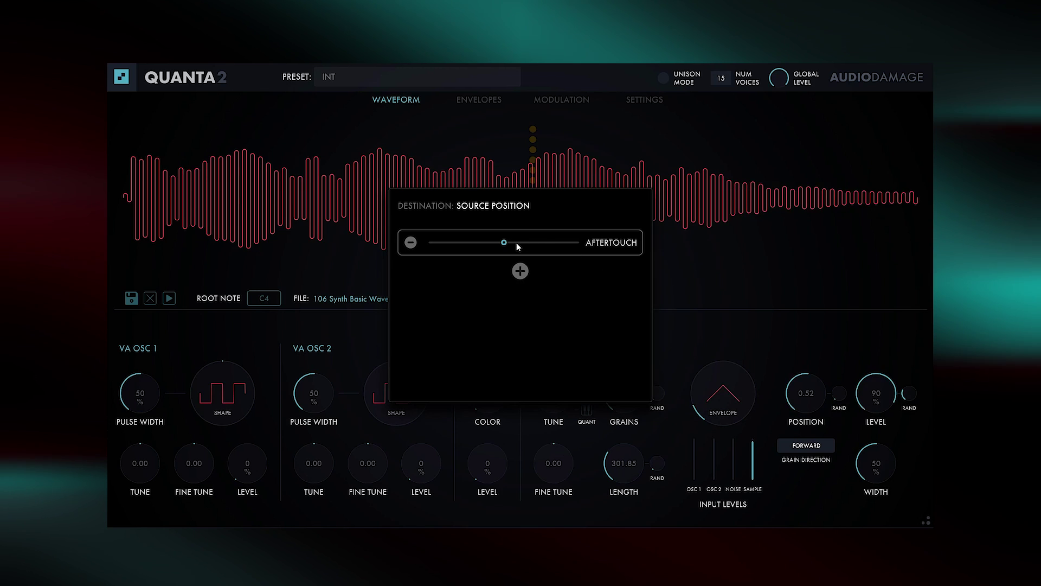
drag(512, 245, 528, 246)
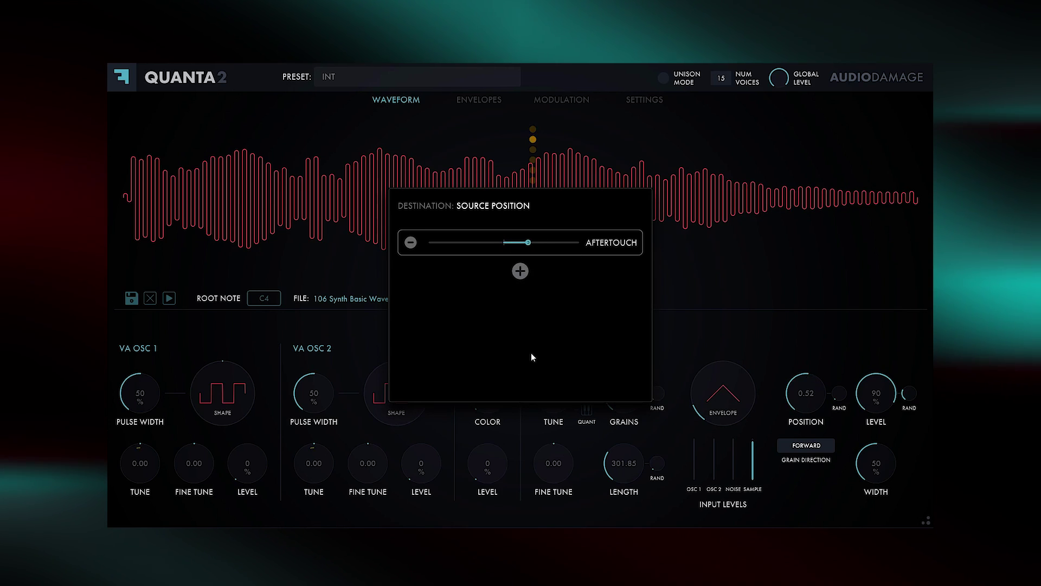
click(718, 338)
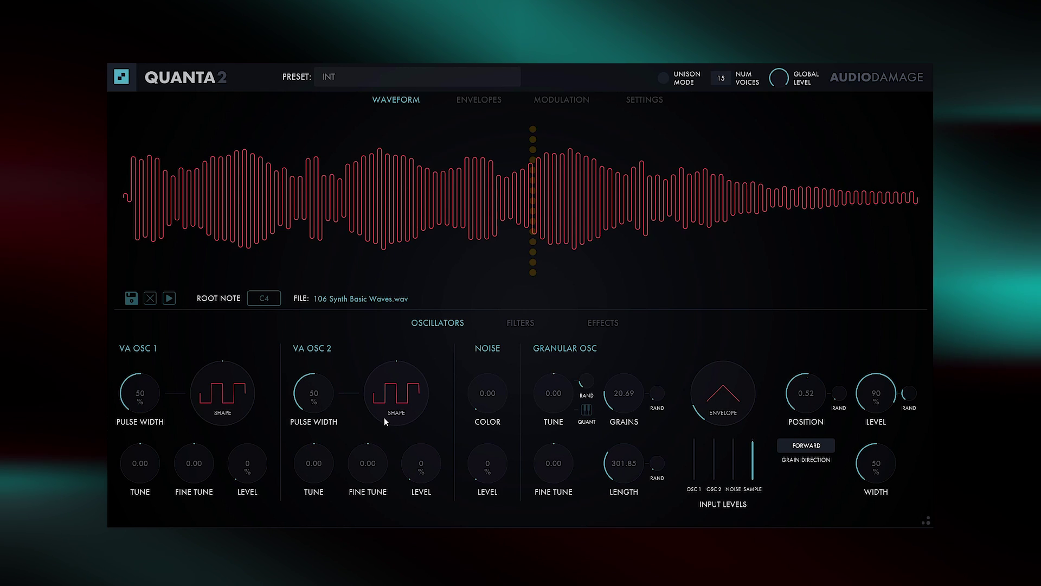
Set VA Osc 2 to a sawtooth shape with level 100% and tune -12.00.
drag(384, 418, 405, 149)
drag(421, 467, 422, 423)
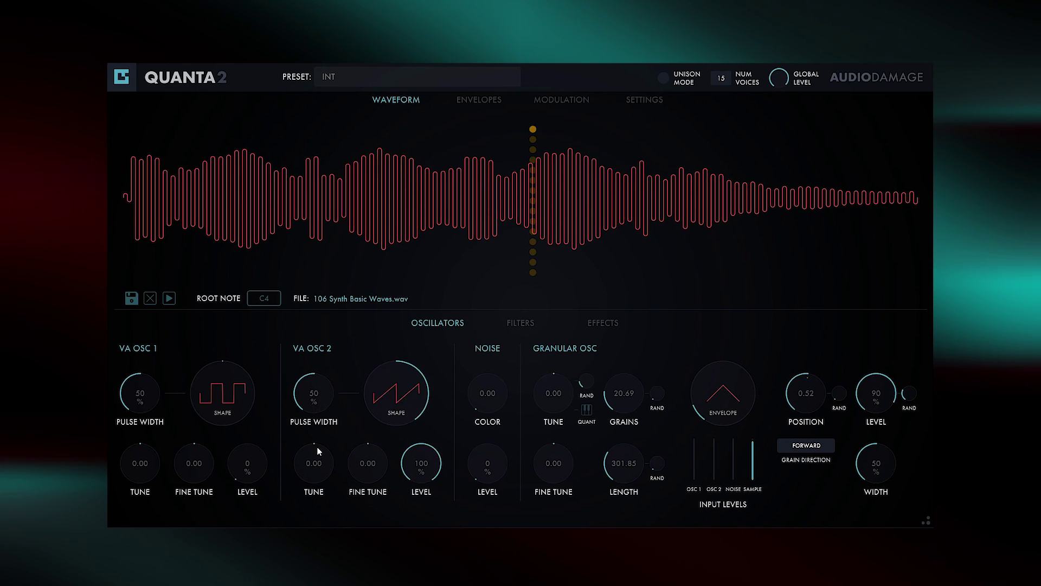
drag(315, 466, 314, 474)
Adjust FLFO 1's shape and frequency to 0.36 Hz, and set FLFO 2's frequency to 1.87 Hz.
click(562, 101)
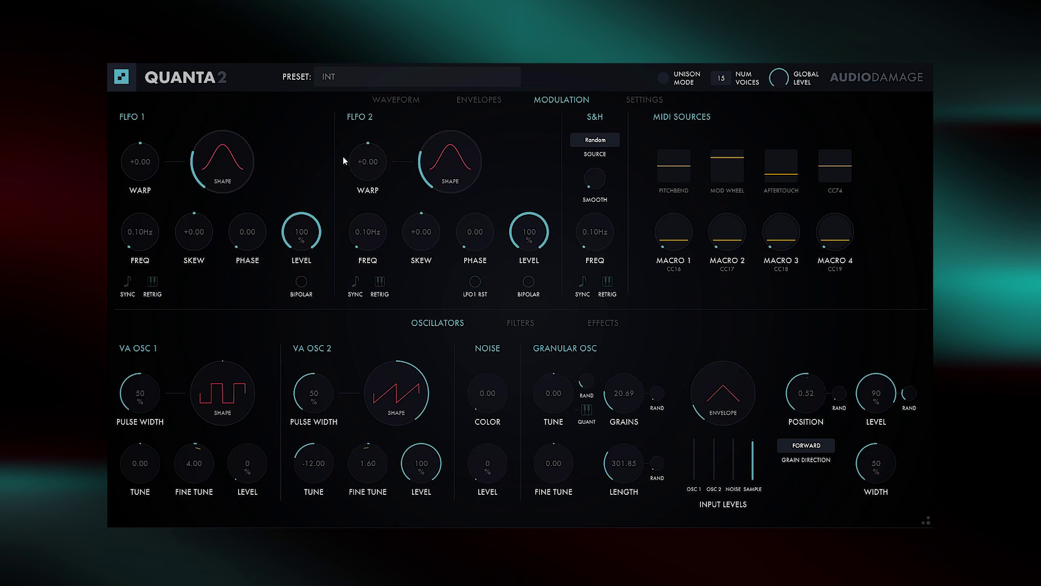
drag(223, 174, 225, 165)
drag(360, 238, 326, 217)
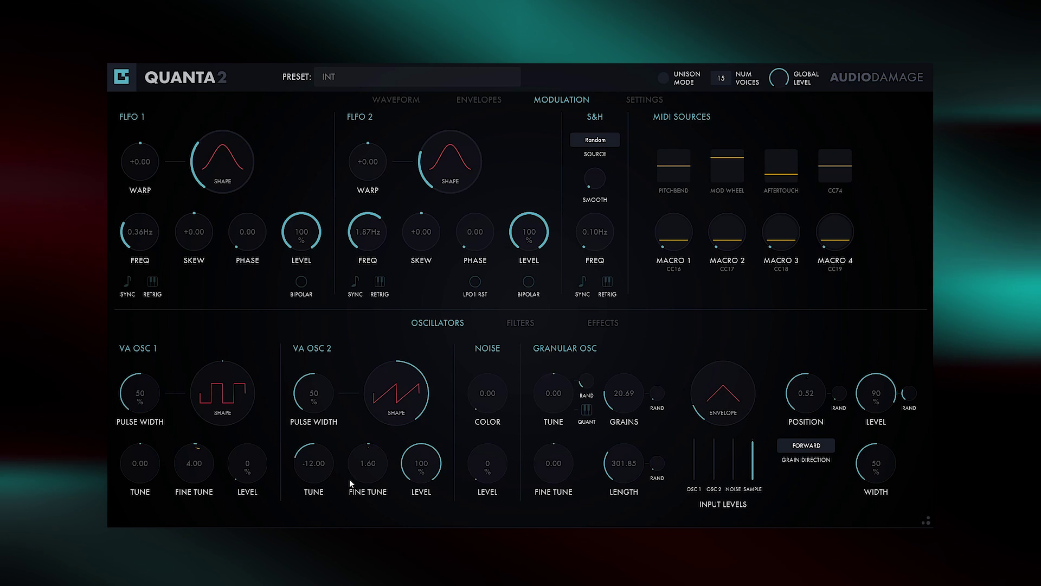
Adjust the FLFO 2 amount on VA Osc 2's fine tune and FLFO 1 amount on VA Osc 1's, with FLFO 1 at 3.37 Hz.
right_click(364, 484)
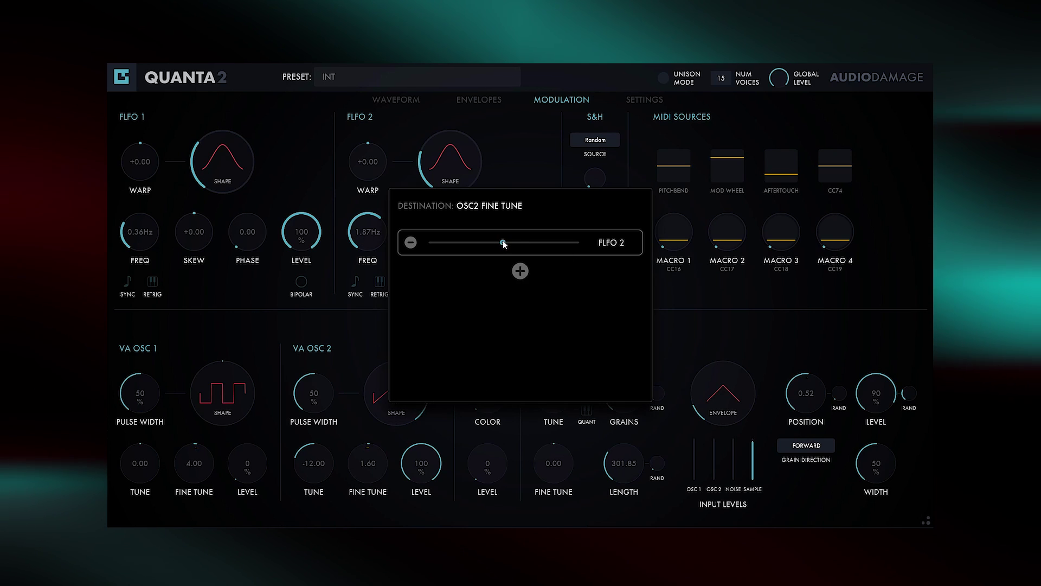
right_click(196, 462)
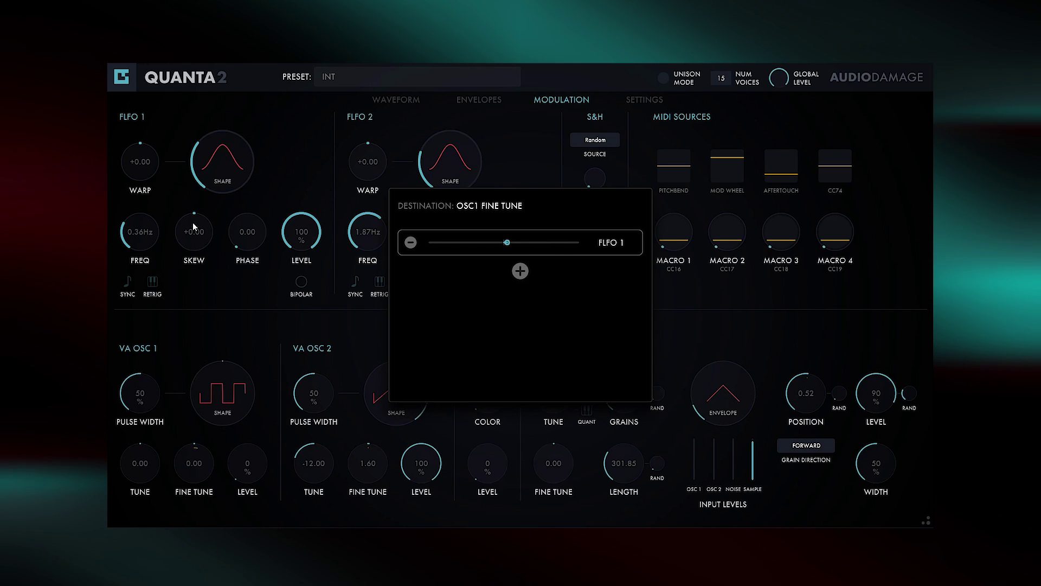
click(149, 241)
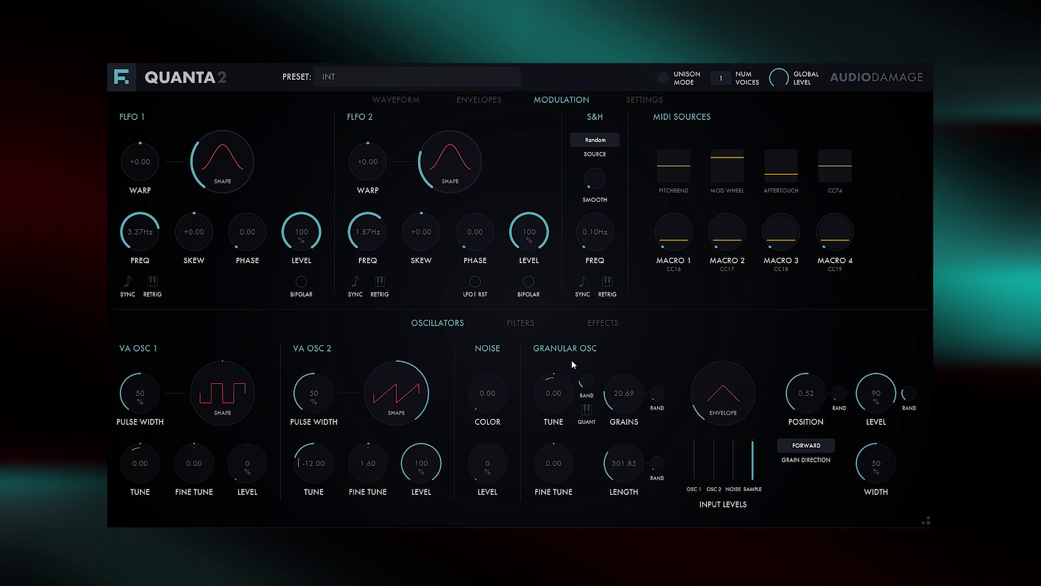
Set Filter 1 to high-pass at 31.6 Hz with resonance 0.28, and Filter 2 to notch with resonance 0.57.
click(514, 322)
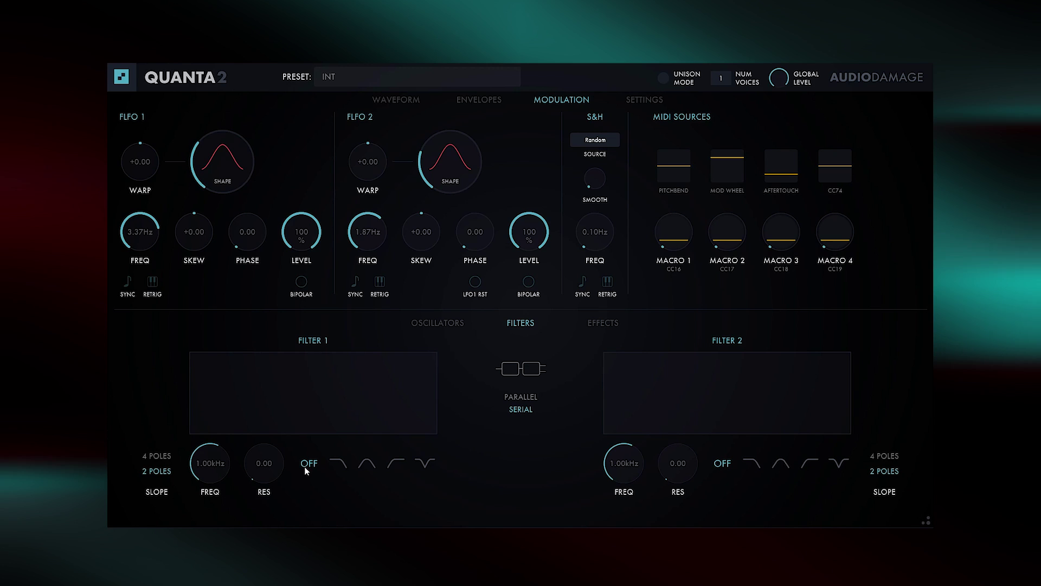
click(388, 463)
drag(211, 462, 211, 510)
drag(269, 452, 271, 442)
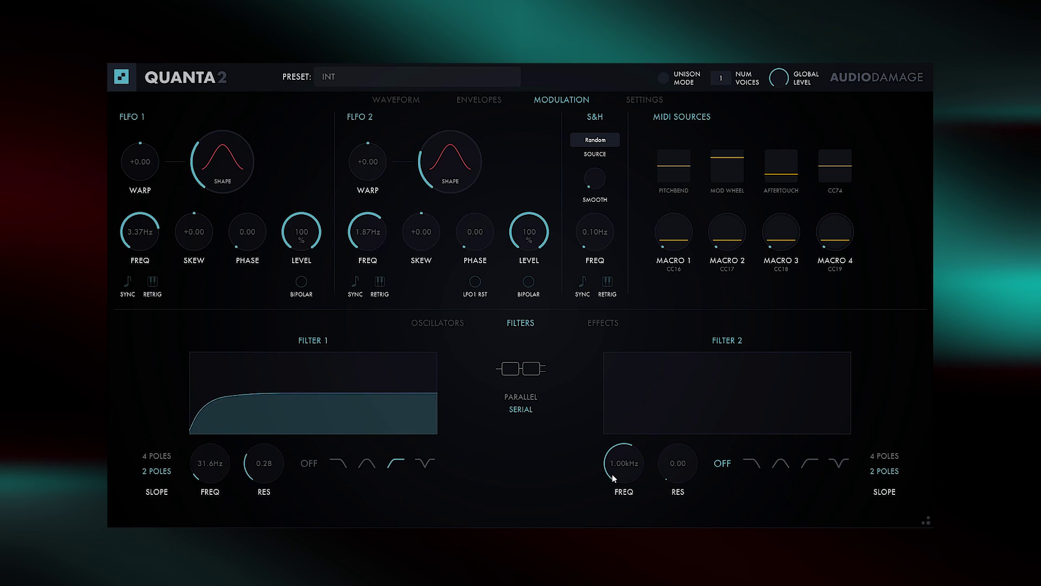
click(835, 464)
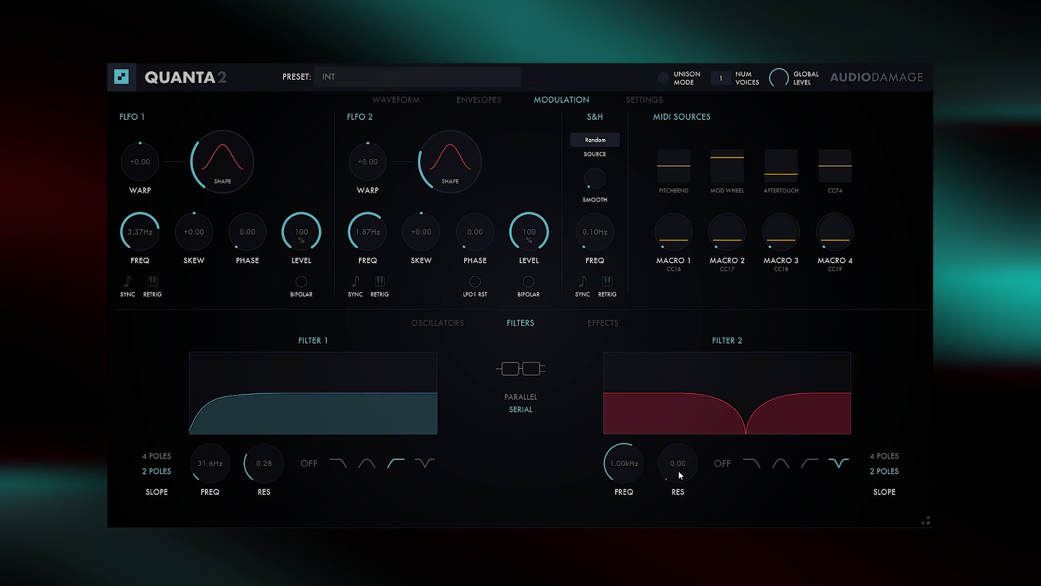
drag(678, 471, 682, 404)
Add FEG 3 as a modulation source for Filter 2's frequency.
right_click(629, 462)
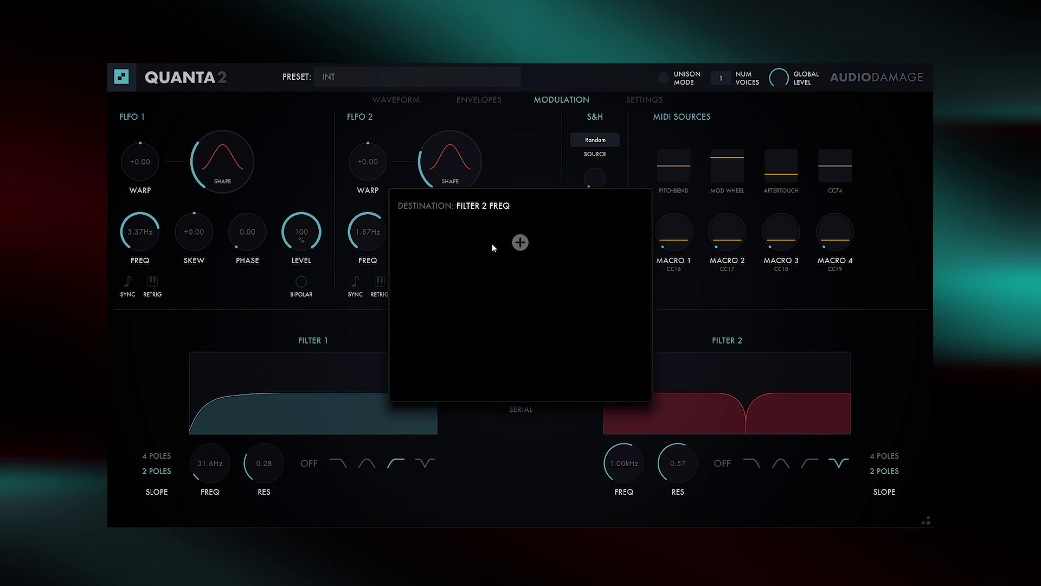
click(520, 243)
click(803, 209)
click(546, 509)
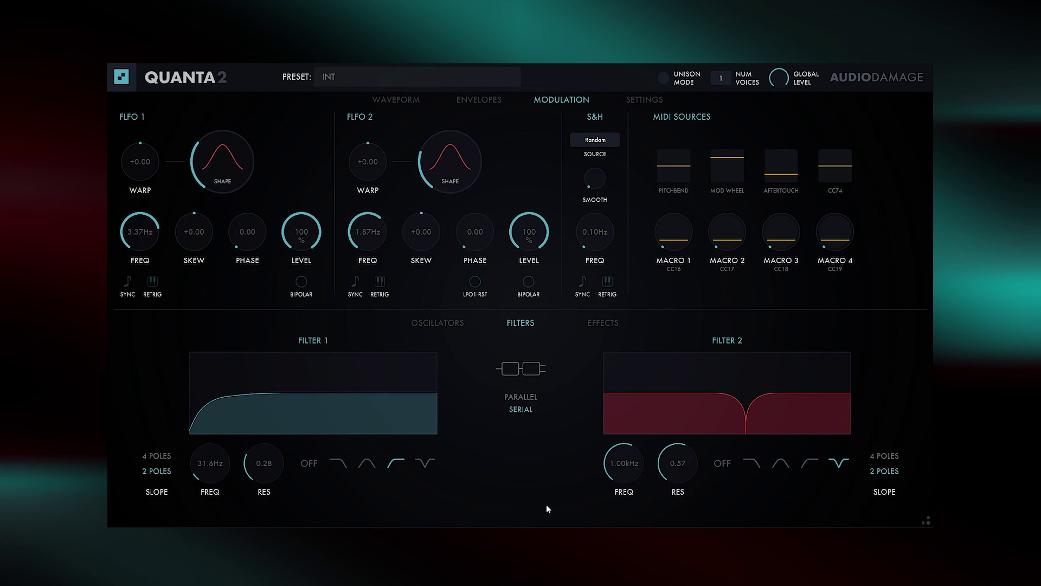
Reshape FEG 3 into a tempo-synced instant rise to 100% with a straight decay to 0%, removing the breakpoint after the flat segment.
click(485, 97)
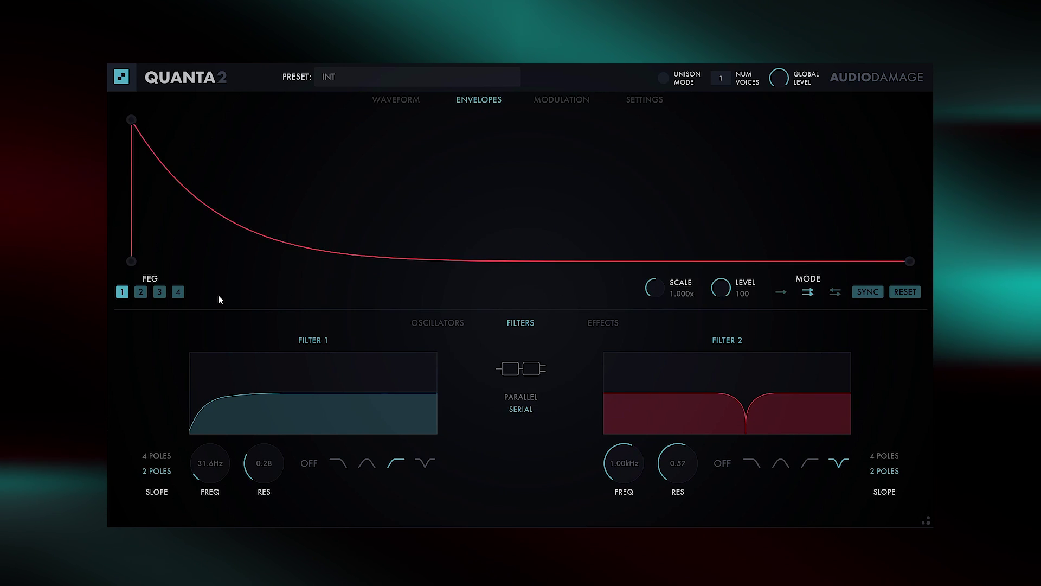
click(165, 293)
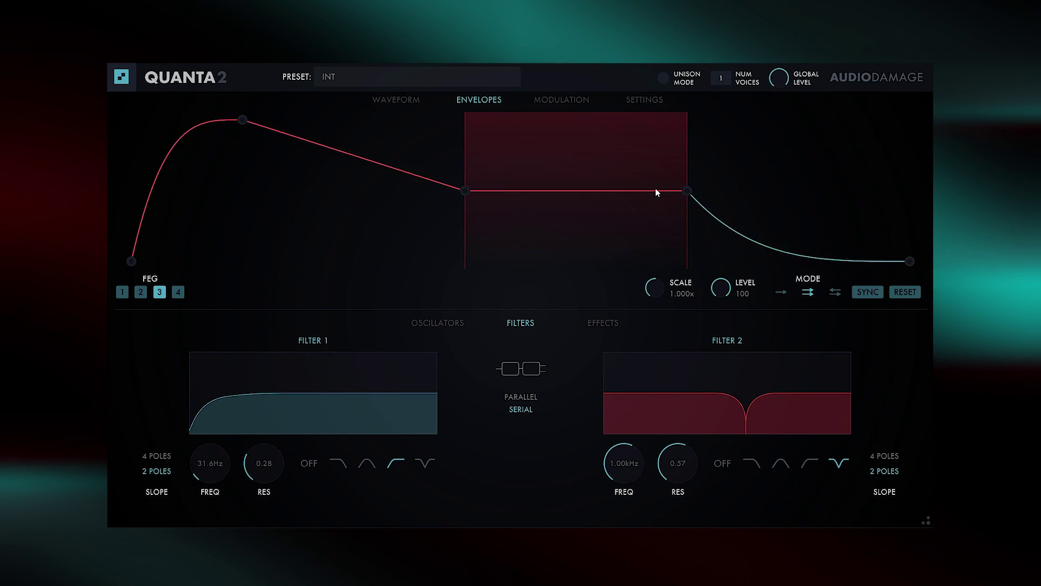
drag(240, 123, 449, 110)
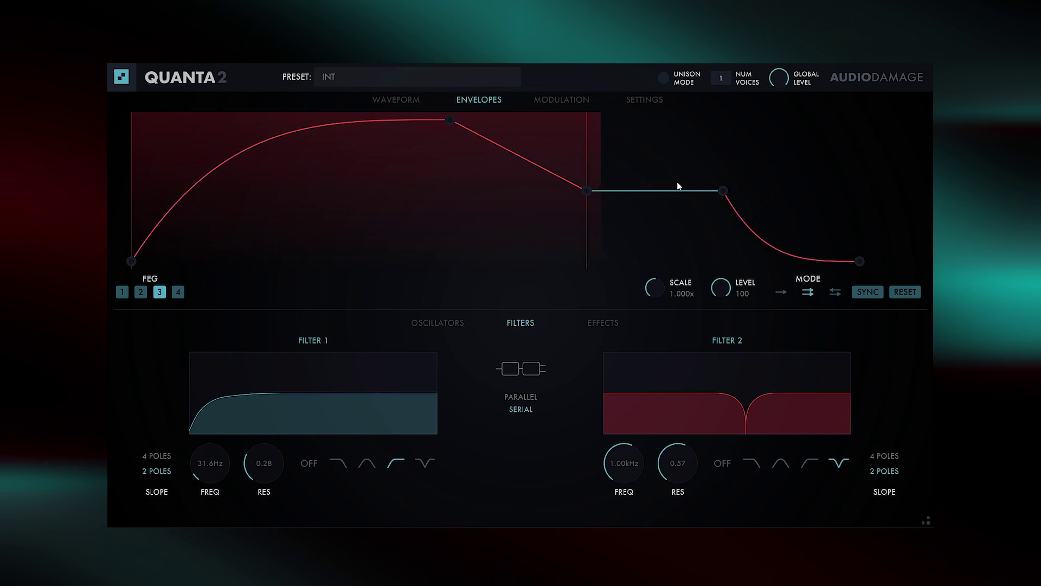
double_click(723, 190)
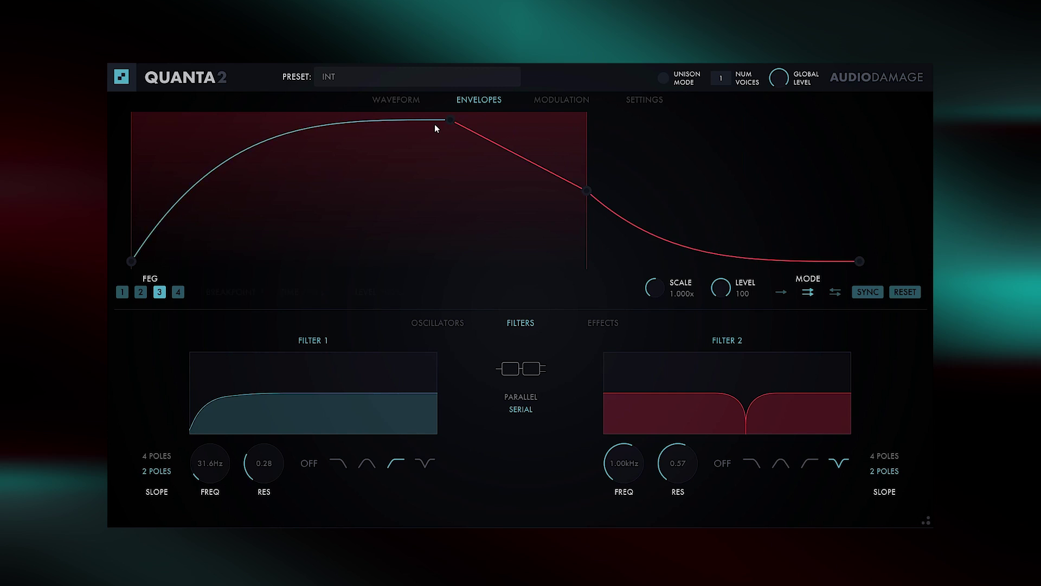
drag(449, 119, 131, 119)
click(867, 292)
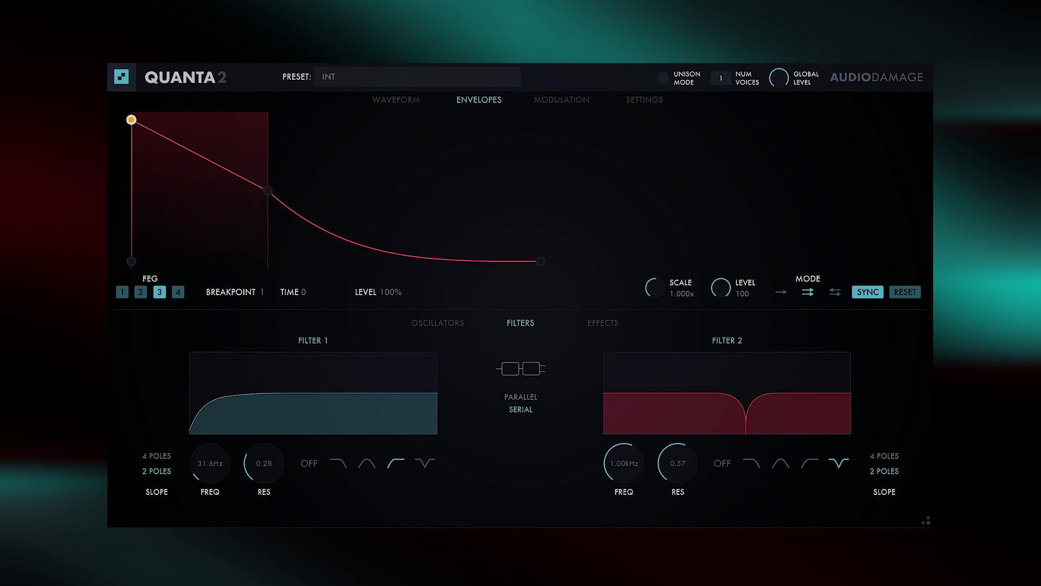
drag(268, 190, 373, 262)
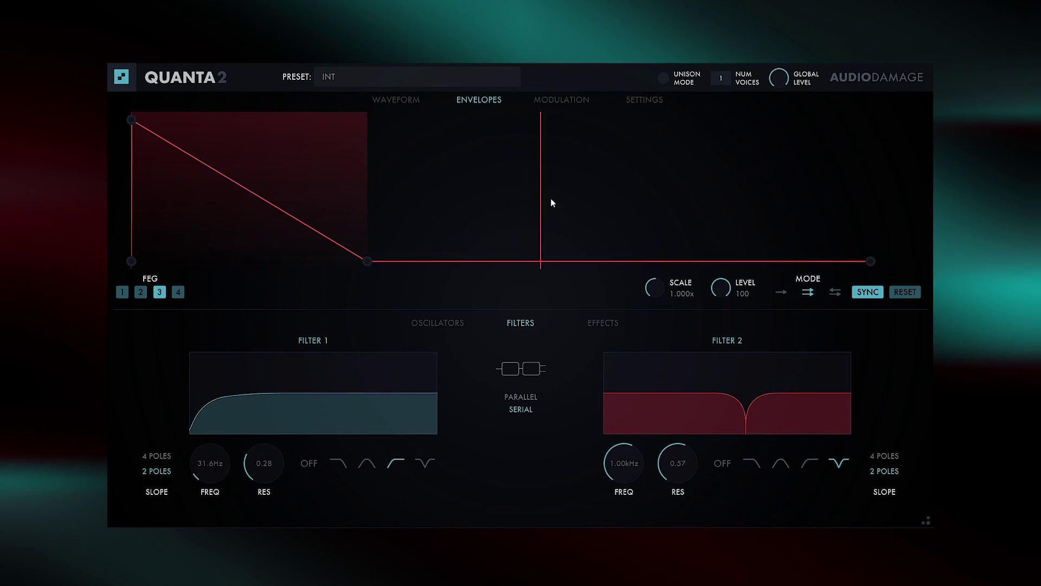
Add a second instant rise to 100% and straight decay to 0% in FEG 3, extending the loop across the whole envelope.
drag(551, 203, 369, 120)
drag(401, 131, 545, 290)
click(477, 219)
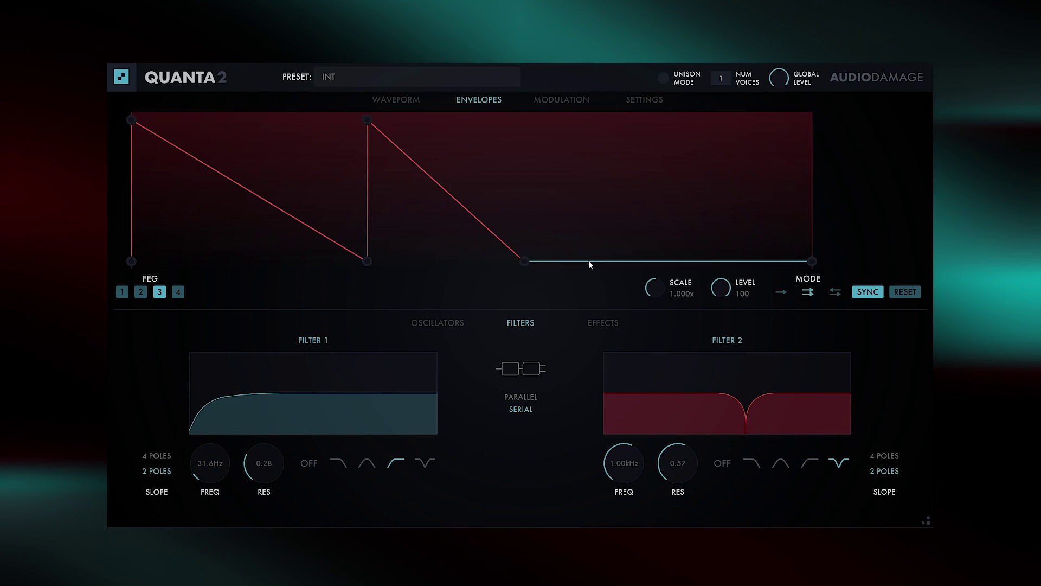
Add a short hold at 0% and a ramp to 100% in FEG 3, and move the end point of its final curved decay later.
click(594, 262)
mouse_move(594, 262)
mouse_down()
mouse_move(626, 269)
mouse_move(613, 267)
mouse_up()
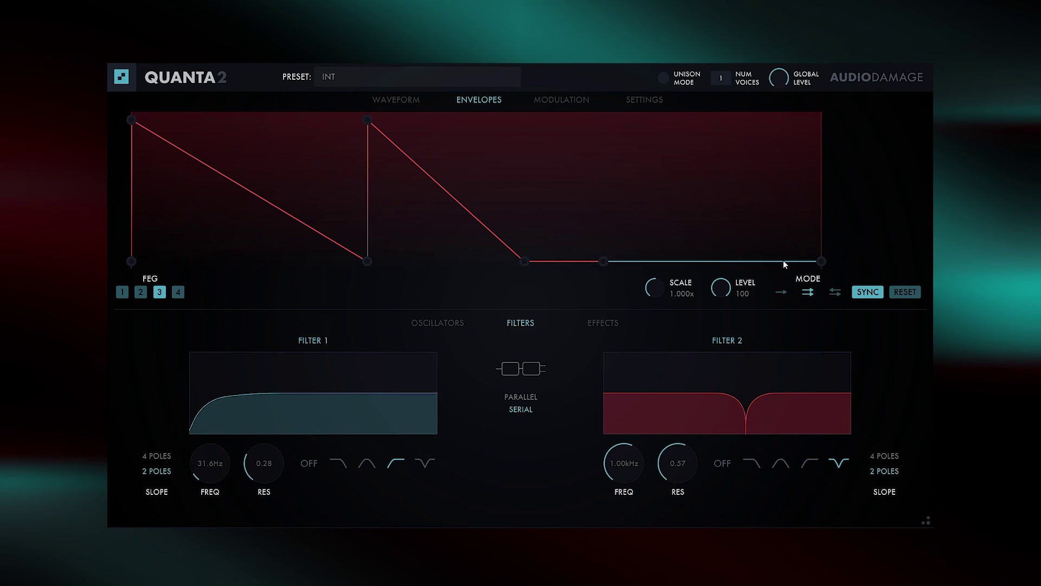
click(701, 263)
drag(700, 263, 753, 88)
drag(871, 261, 907, 261)
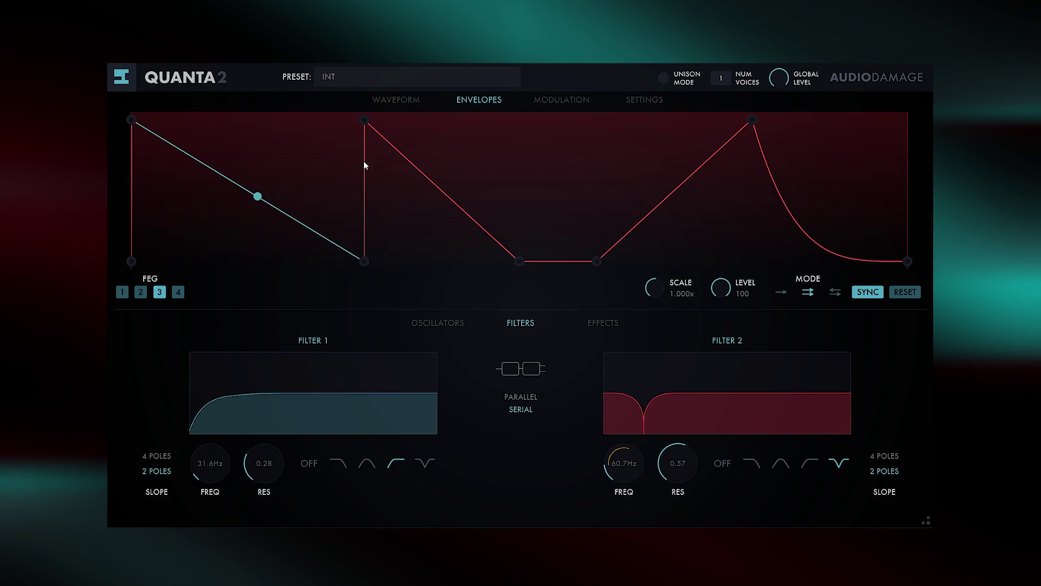
Set the reverb's decay to 5.37, its color to 0.29 and its mix to 14%.
click(599, 324)
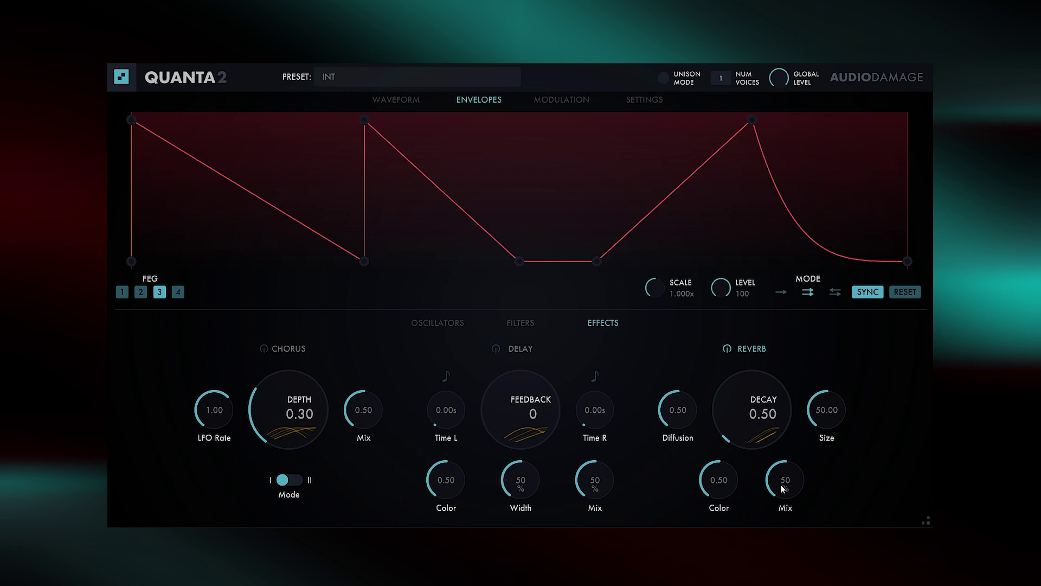
drag(781, 477, 781, 491)
drag(761, 394, 755, 353)
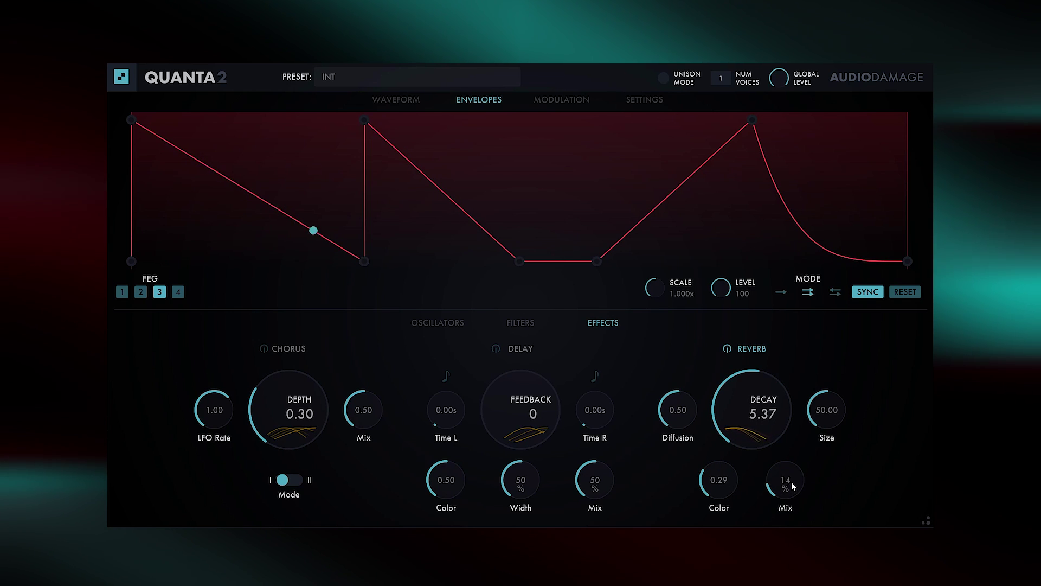
click(404, 99)
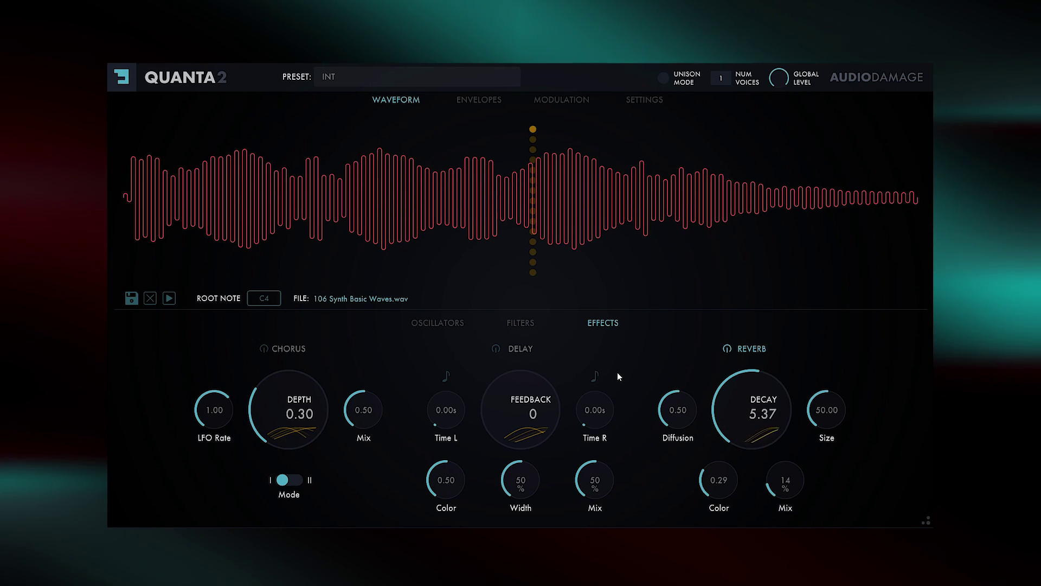
click(480, 103)
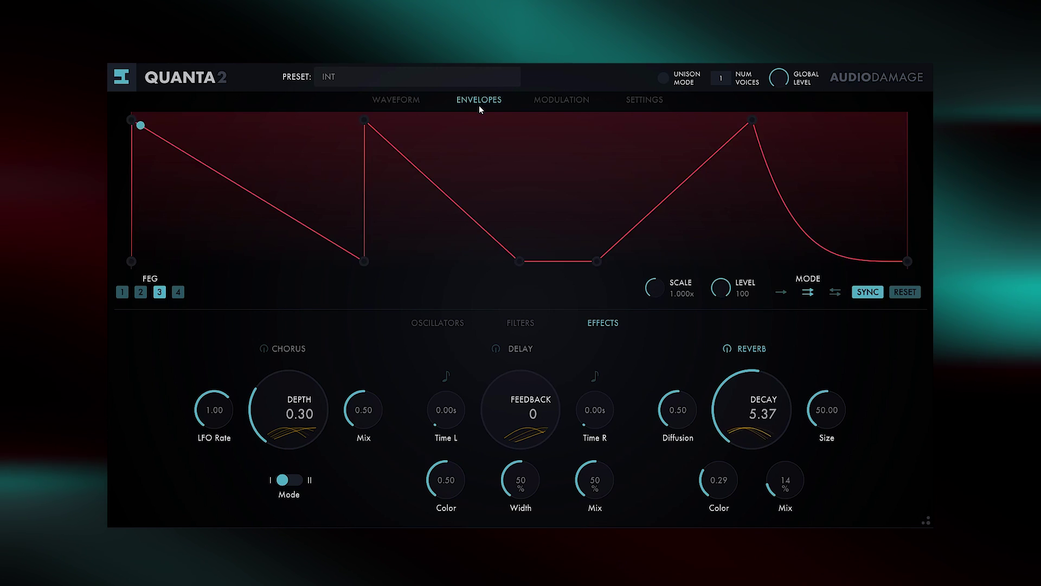
click(575, 101)
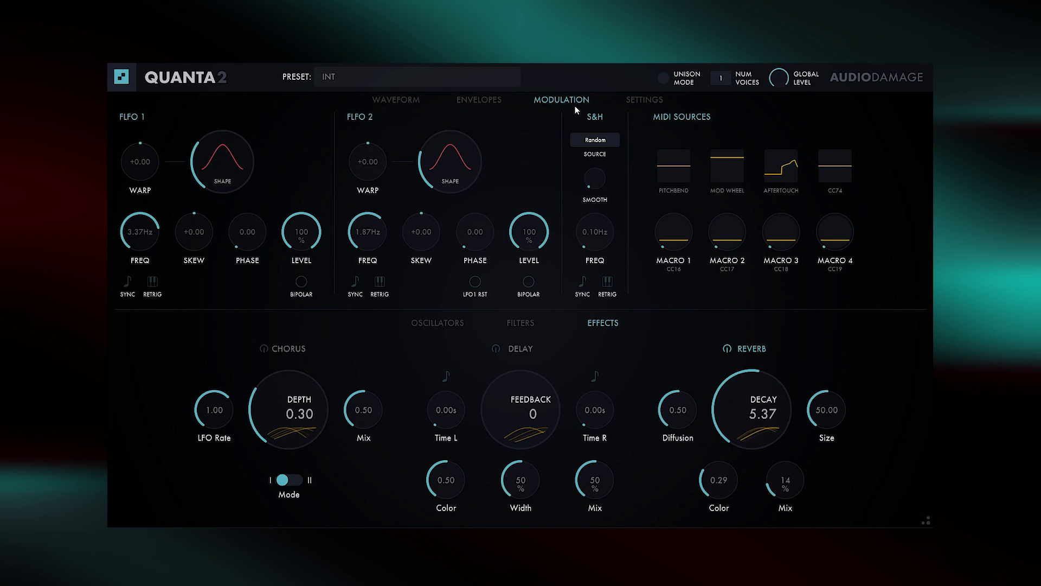
Move the granular oscillator's grain position earlier in the sample waveform, to 0.46.
click(405, 101)
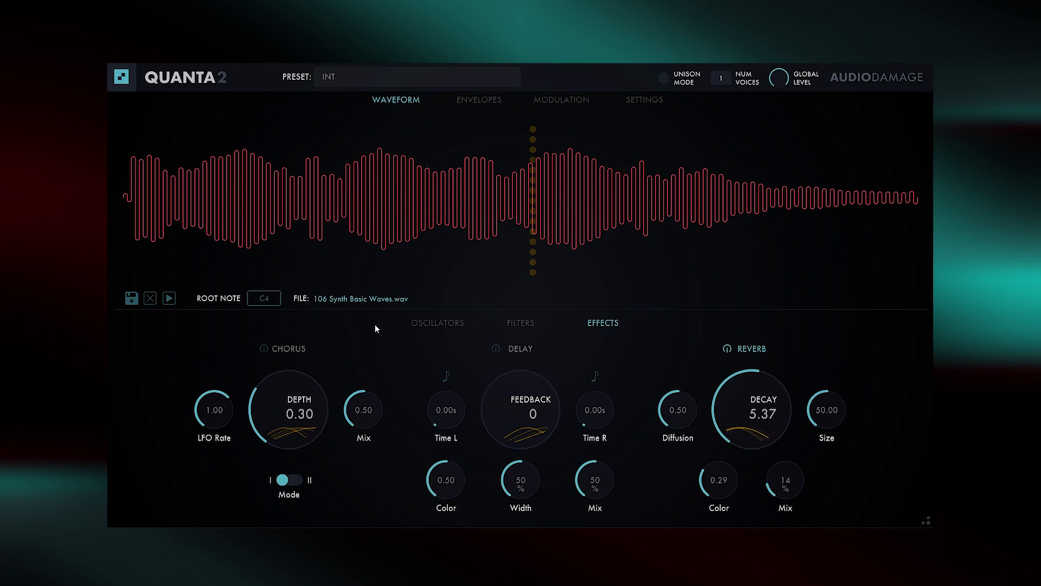
click(437, 323)
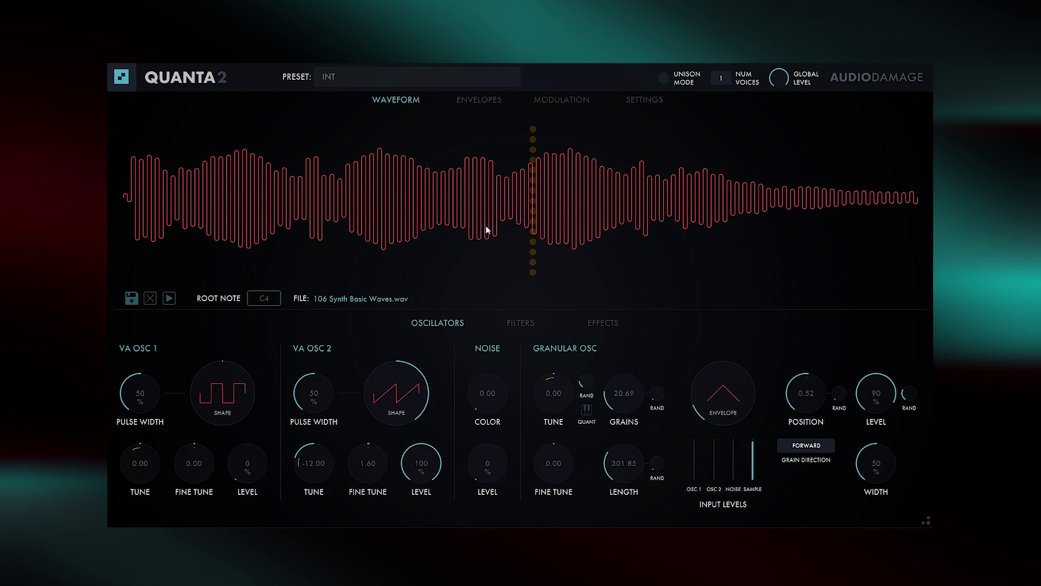
drag(537, 227, 490, 210)
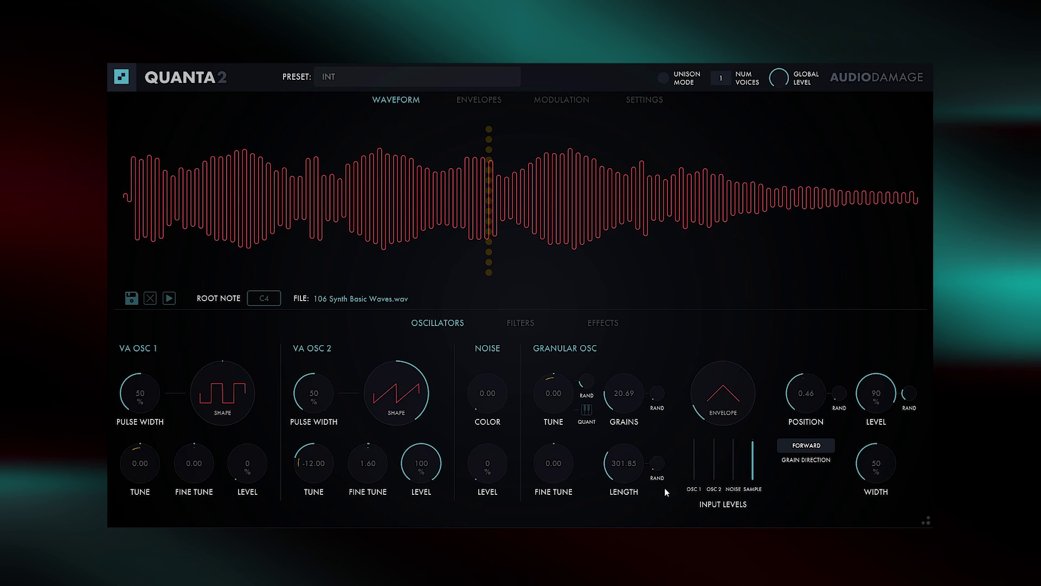
Review the filters, effects, envelopes, FLFO skew control, S&H source options and global settings, and return to the sample waveform.
click(535, 325)
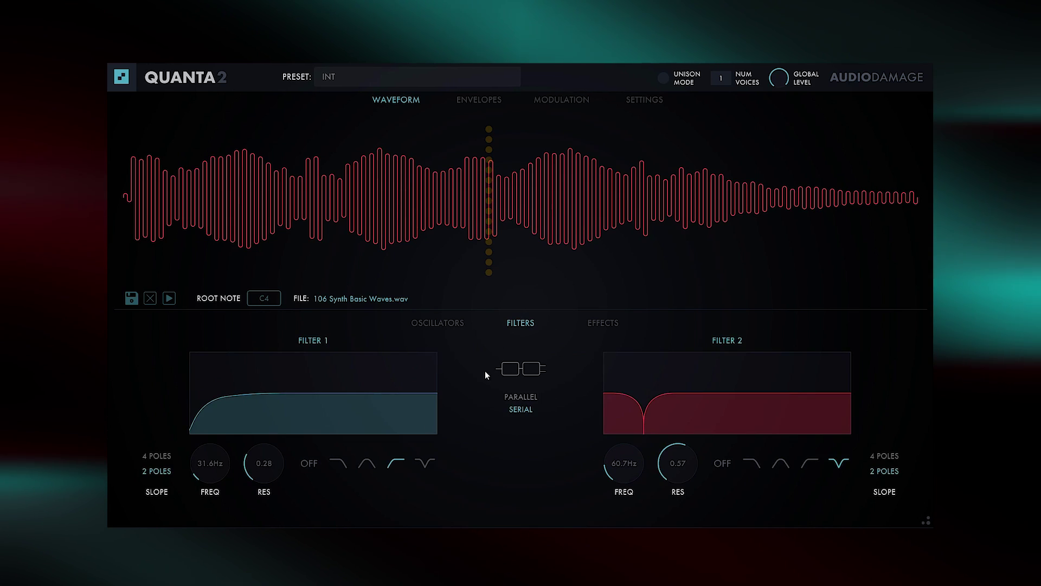
click(607, 324)
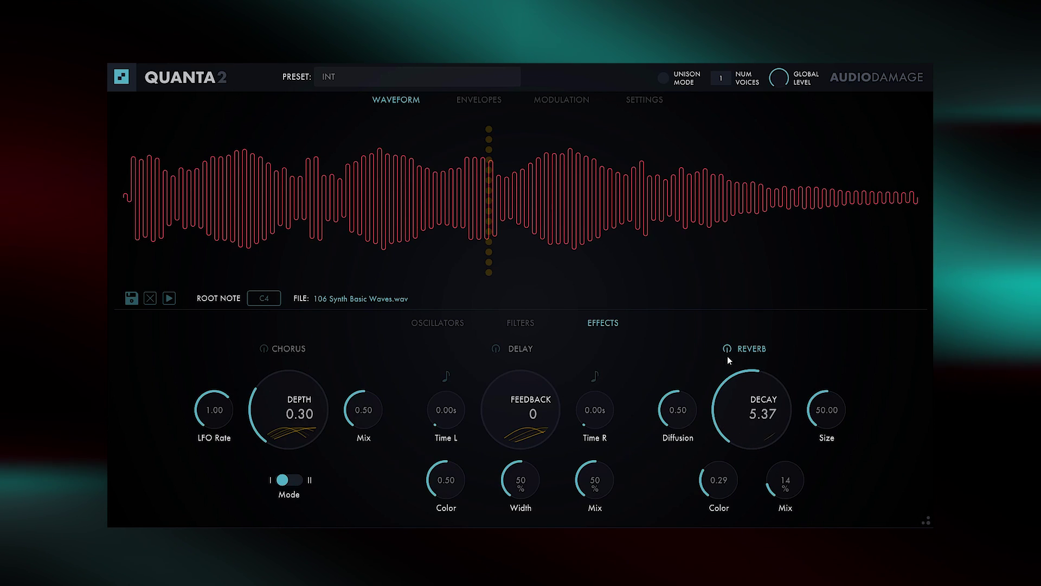
click(504, 100)
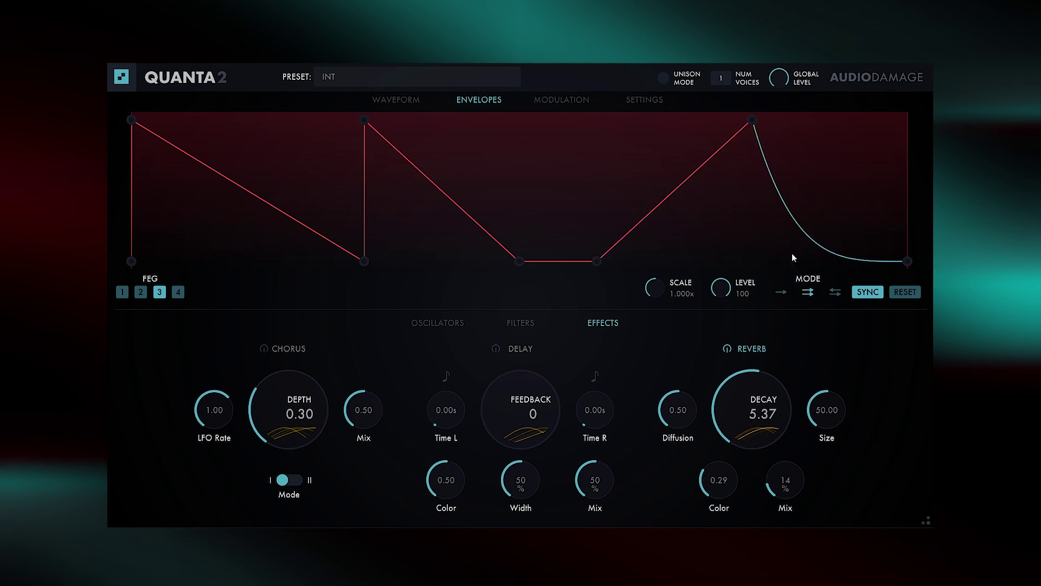
click(564, 103)
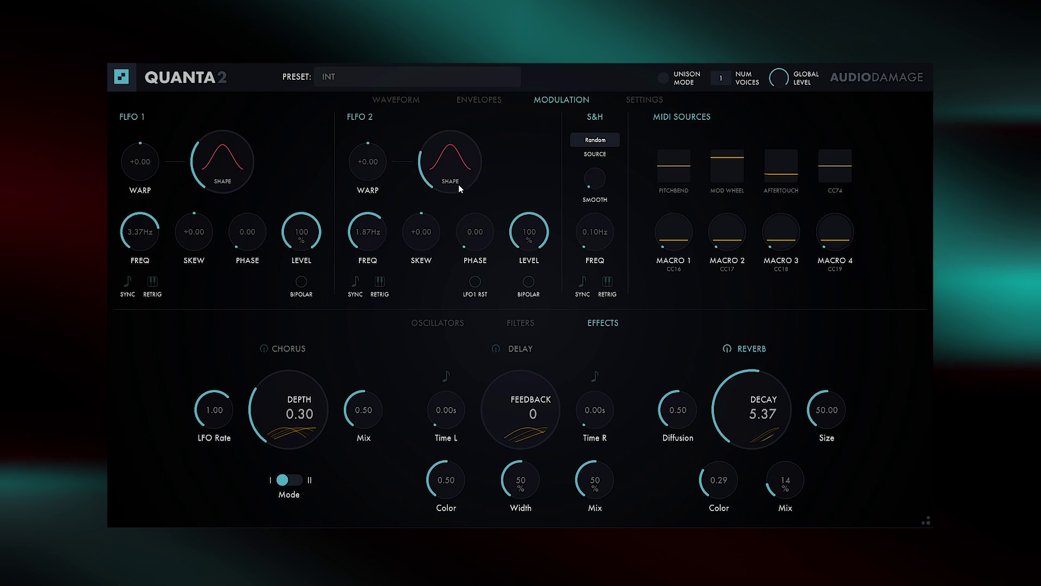
drag(212, 227, 197, 217)
double_click(194, 232)
click(595, 139)
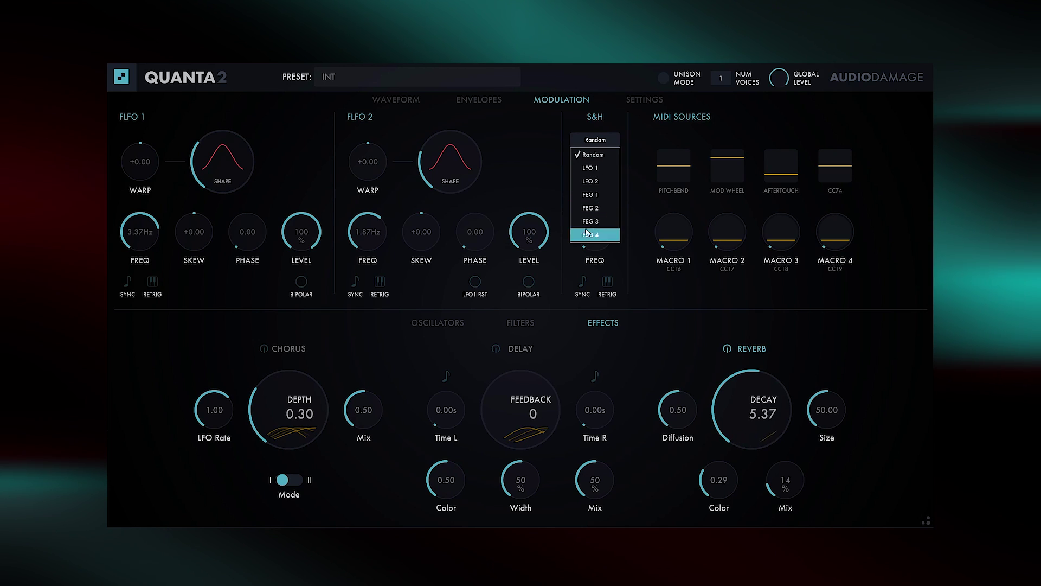
click(551, 220)
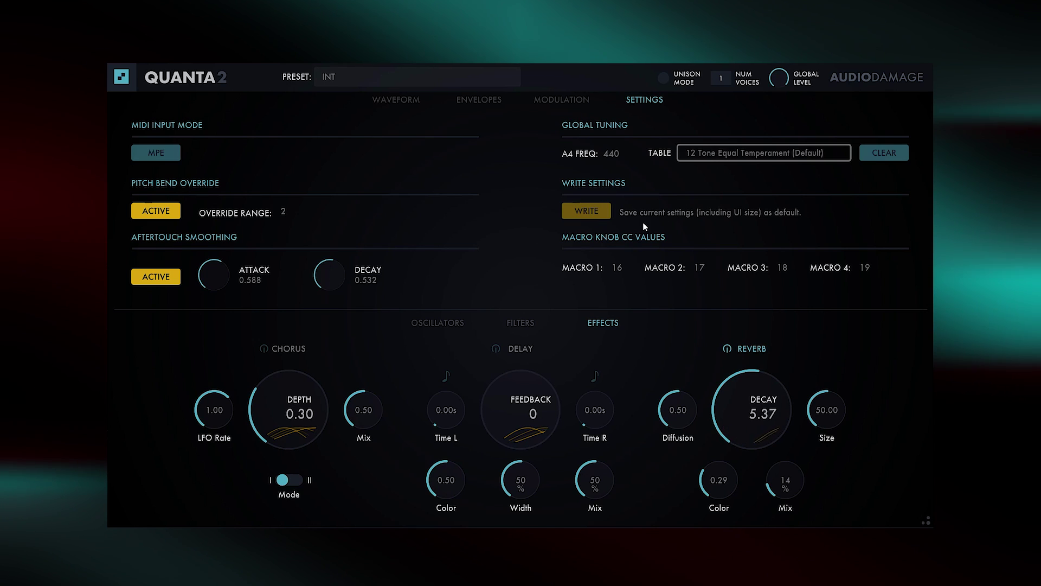
click(396, 100)
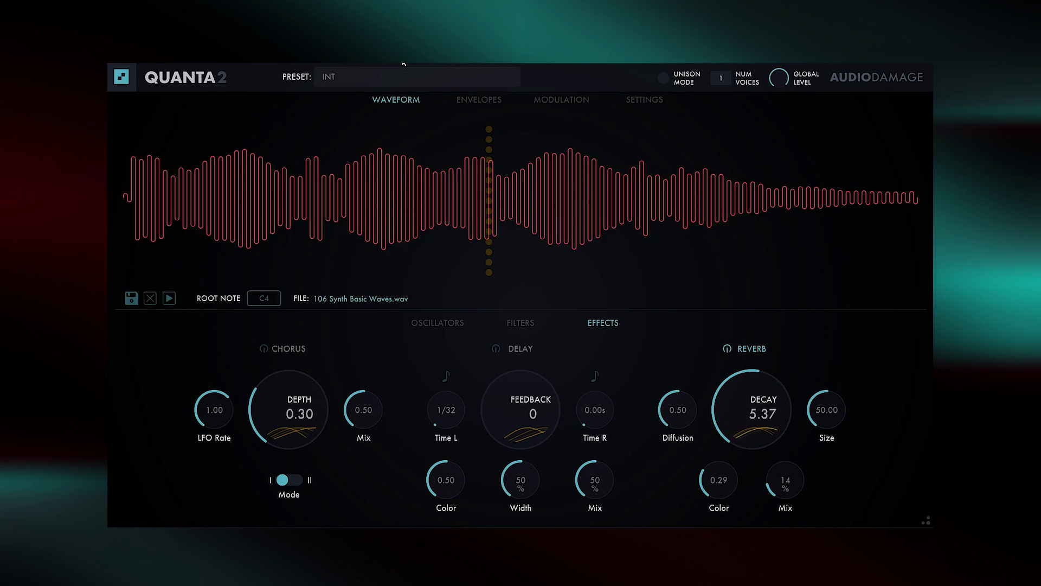